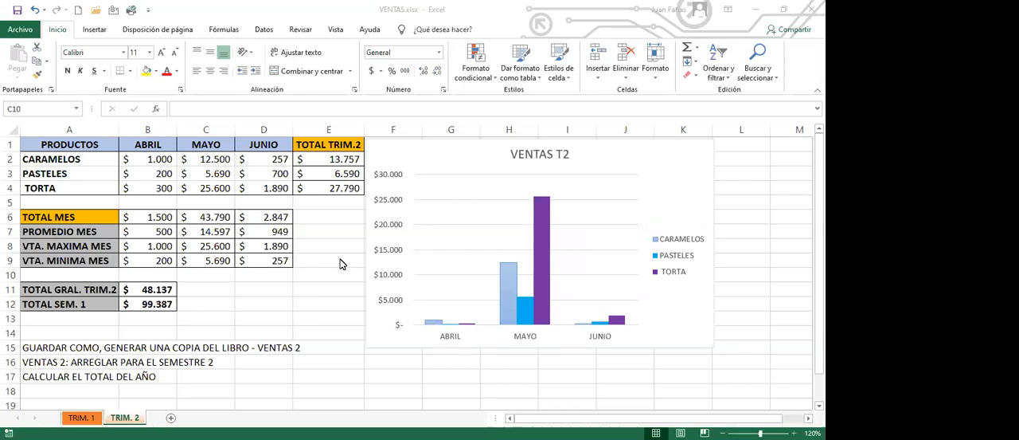
click(262, 188)
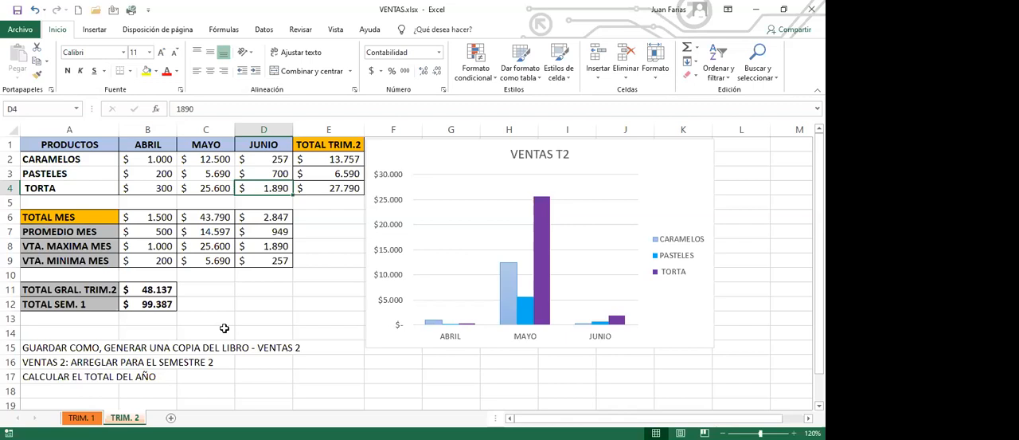
click(199, 215)
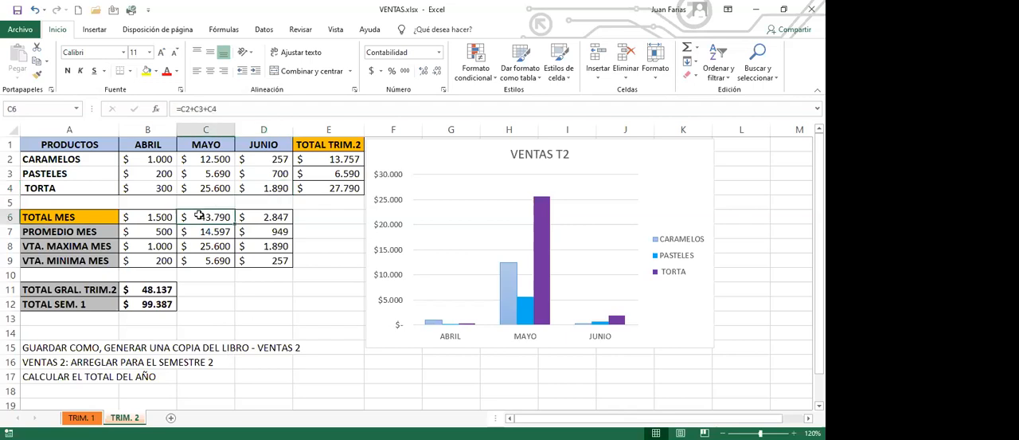
- Save a copy of the workbook as VENTAS 2.xlsx in the CURSO EXCEL BASICO GR folder
click(18, 30)
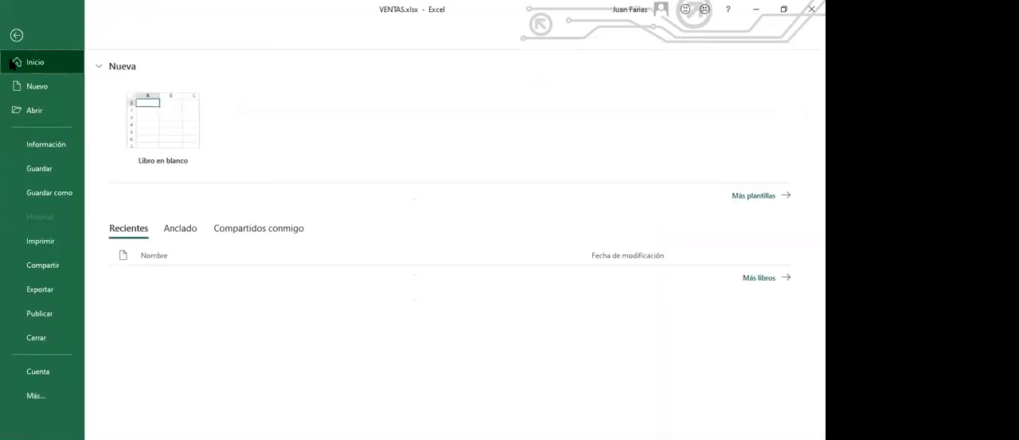
click(50, 194)
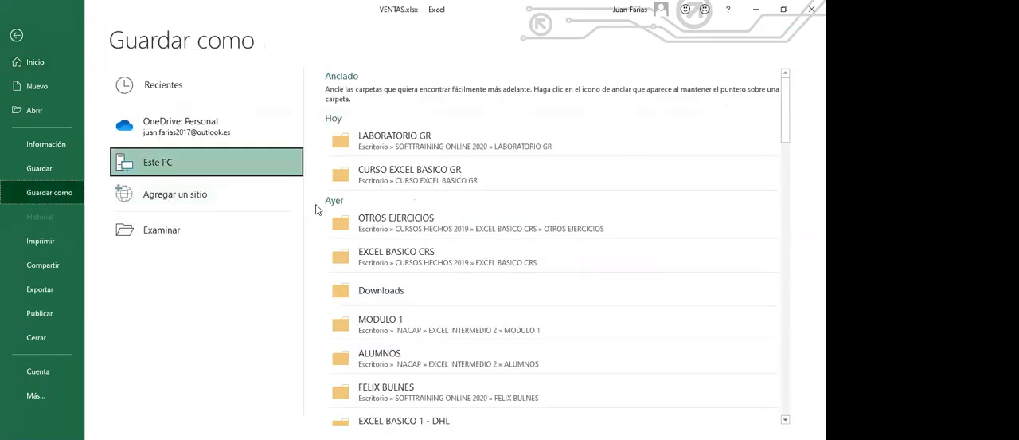
click(414, 182)
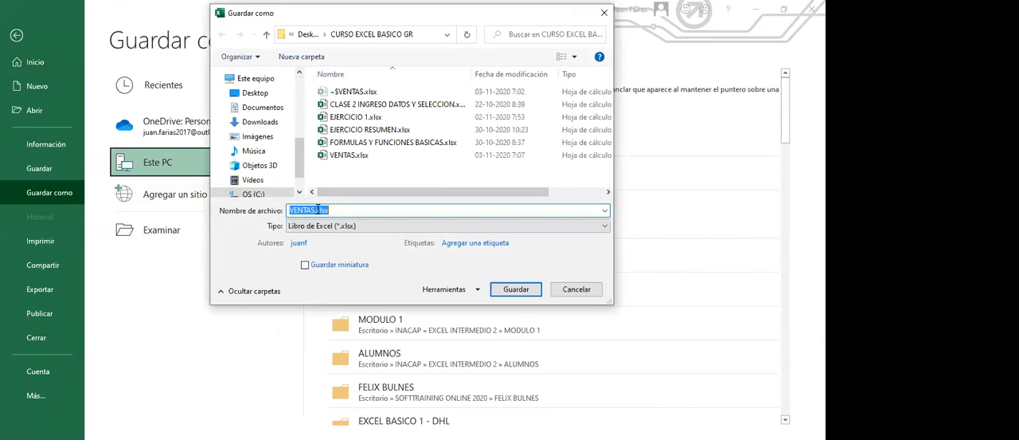
click(313, 210)
text(2)
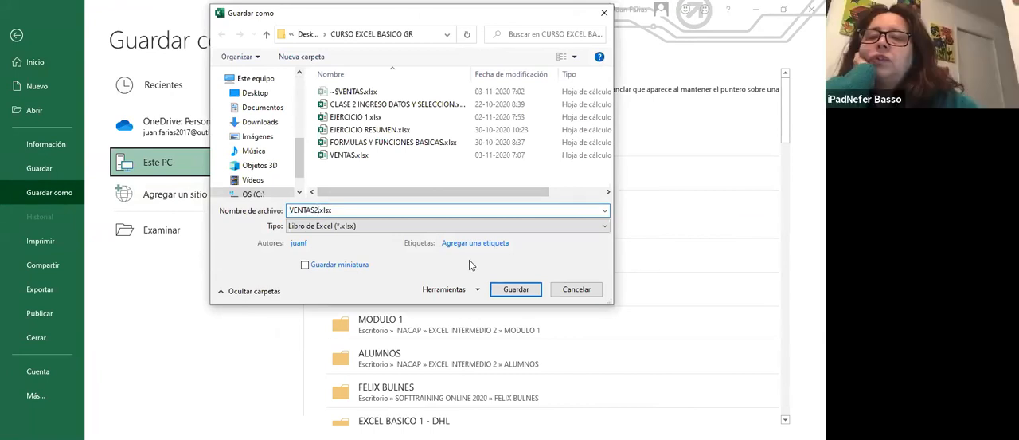
key(BackSpace)
text(2)
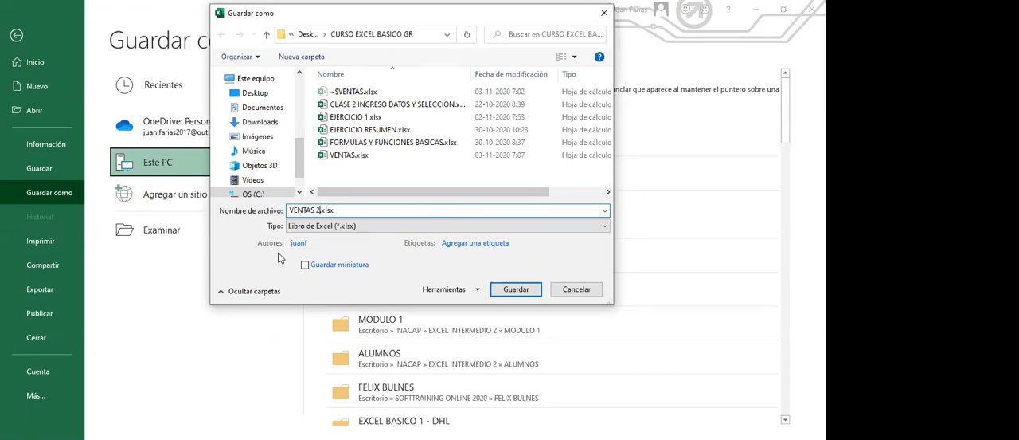
click(517, 291)
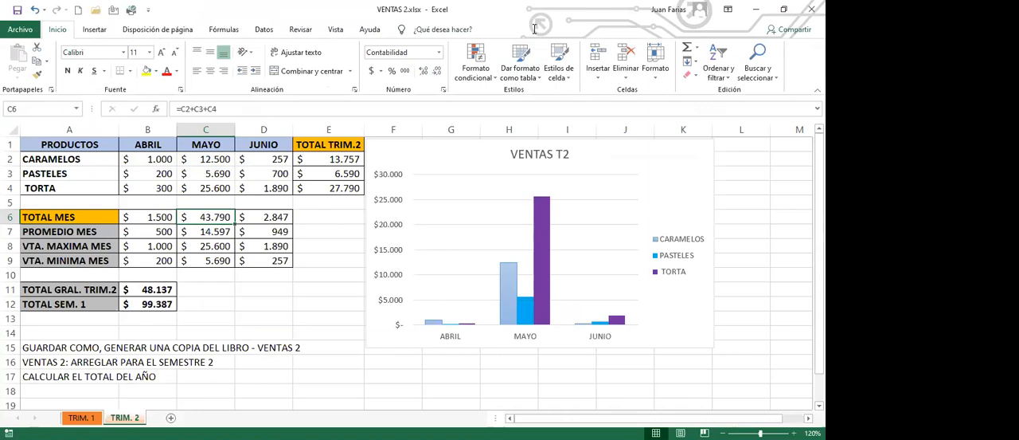
click(534, 29)
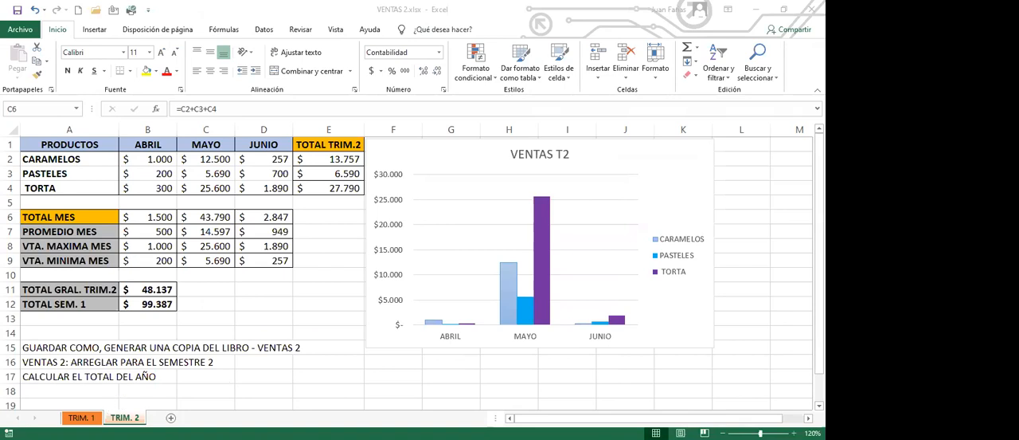
- Rename the TRIM. 1 sheet as TRIM. 3
click(87, 417)
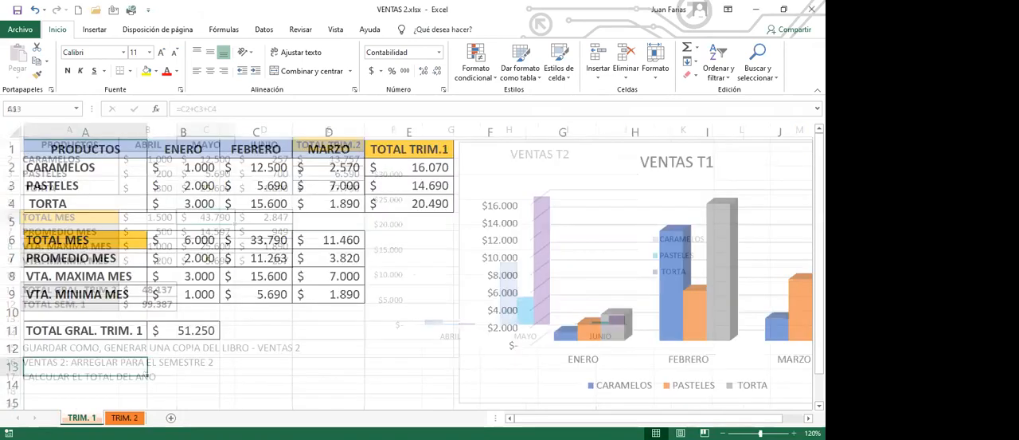
click(93, 417)
key(BackSpace)
text(3)
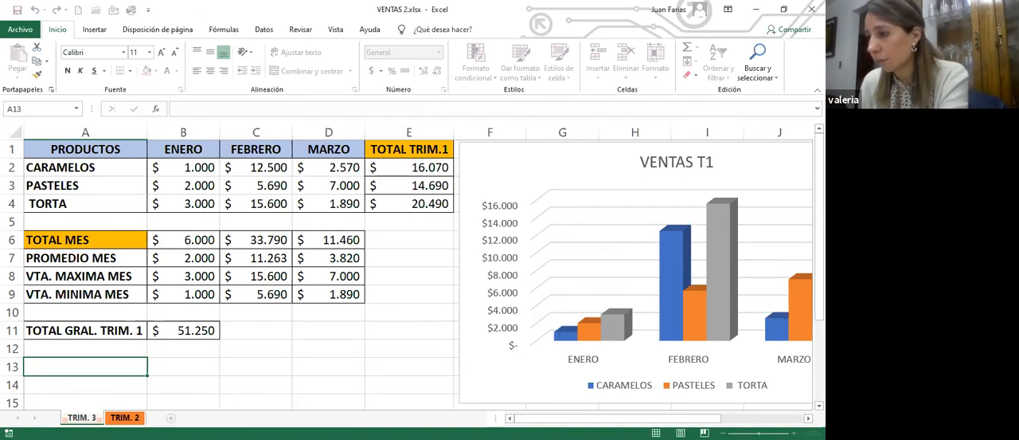
key(Return)
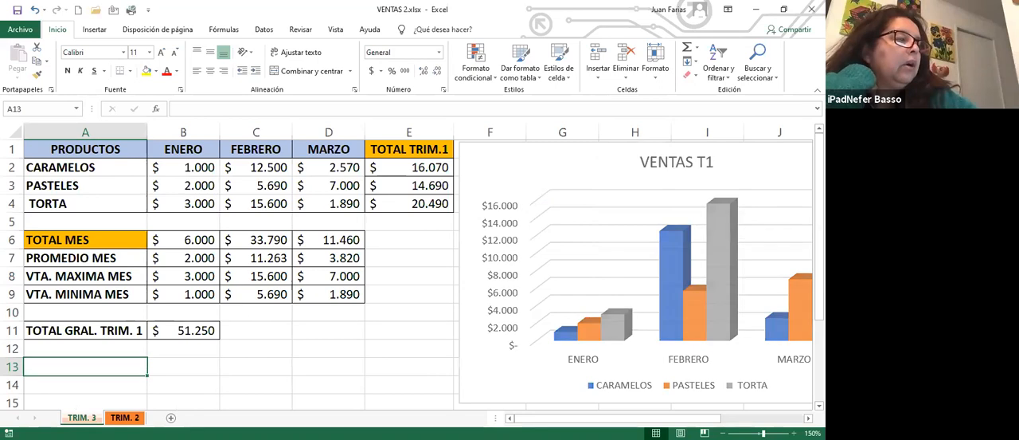
- Rename the TRIM. 2 sheet as TRIM. 4
click(125, 417)
double_click(135, 417)
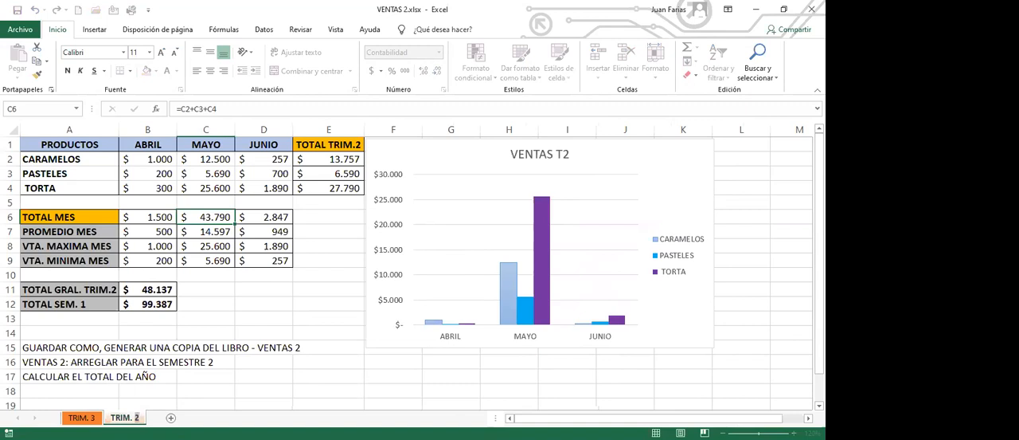
key(BackSpace)
text(4)
key(Return)
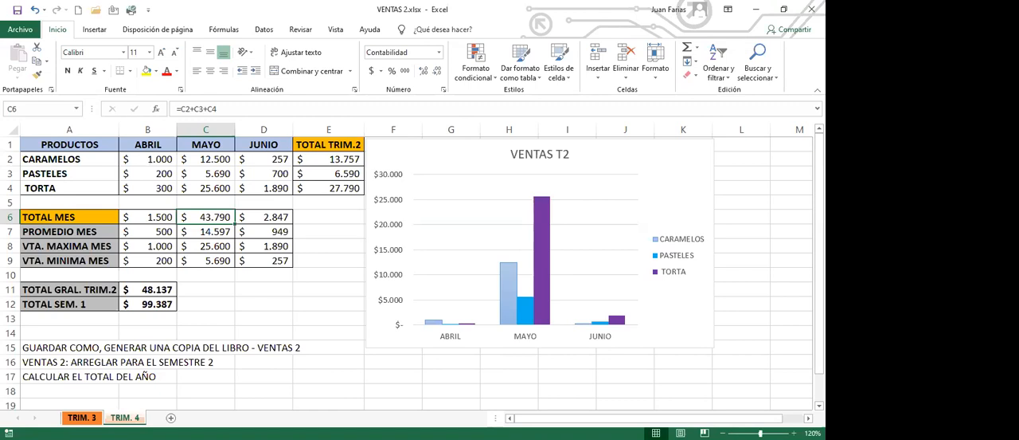
- On the TRIM. 3 sheet, enter Julio in B1 and fill the month series across to Septiembre in D1
click(82, 417)
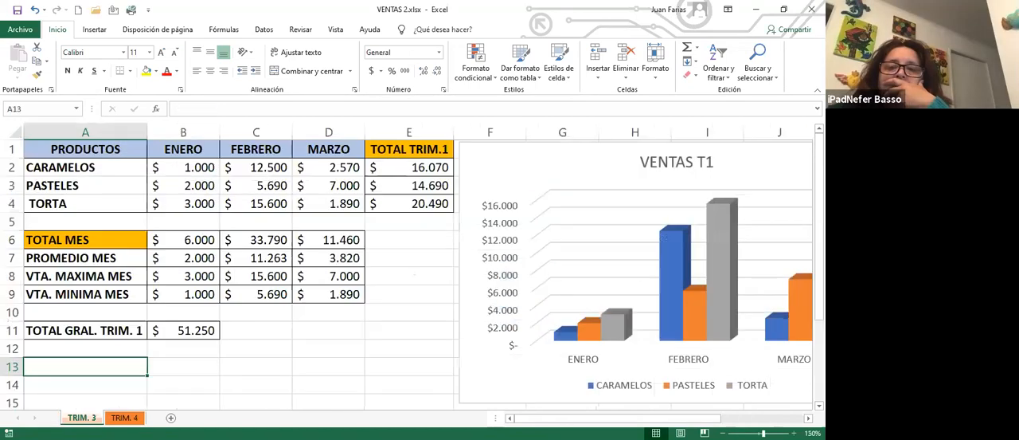
click(193, 152)
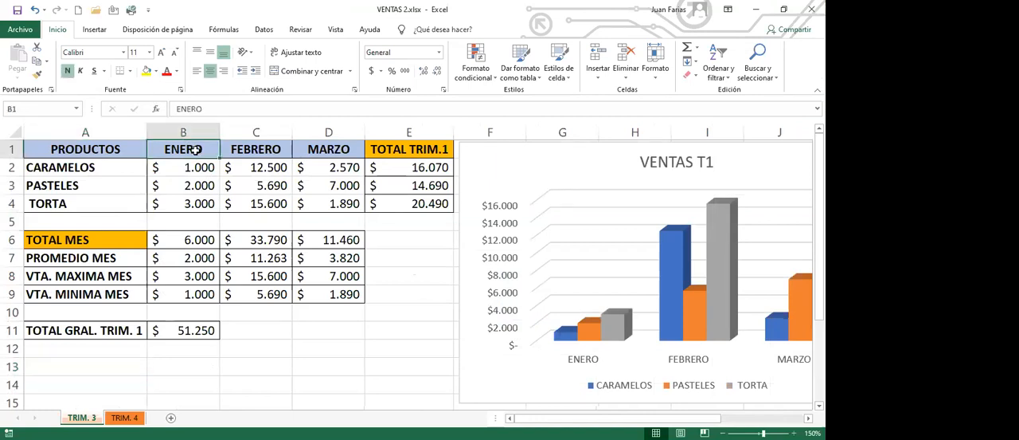
text(JU)
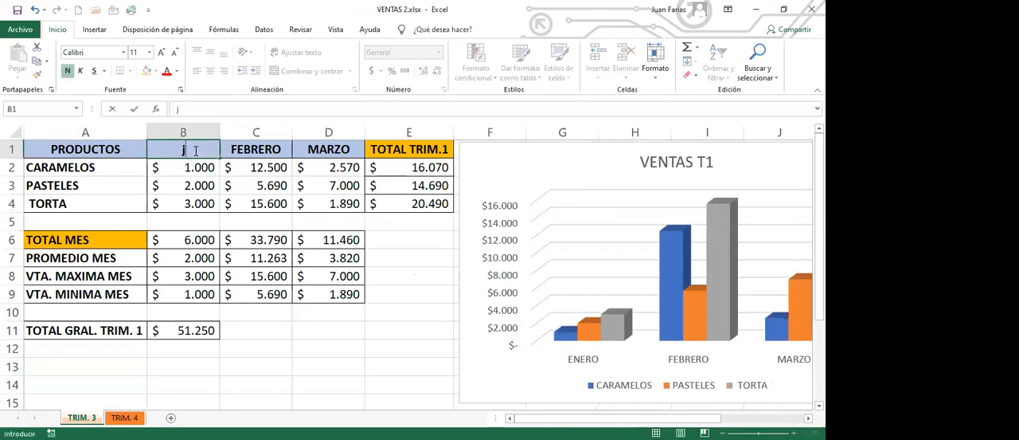
key(BackSpace)
key(BackSpace)
text(Julio)
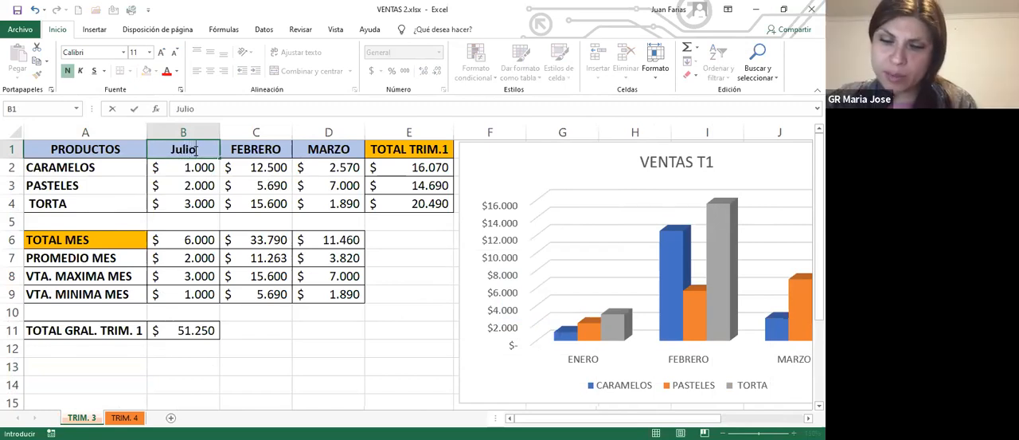
click(199, 209)
click(200, 149)
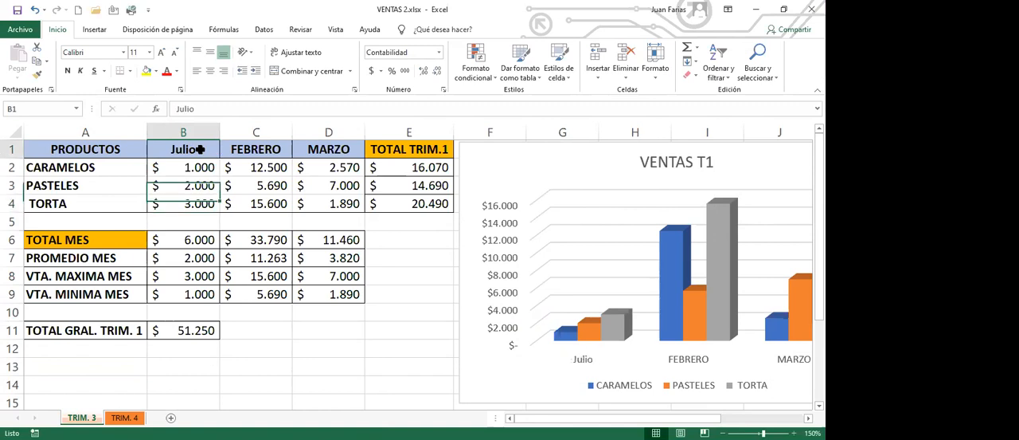
drag(219, 157, 335, 160)
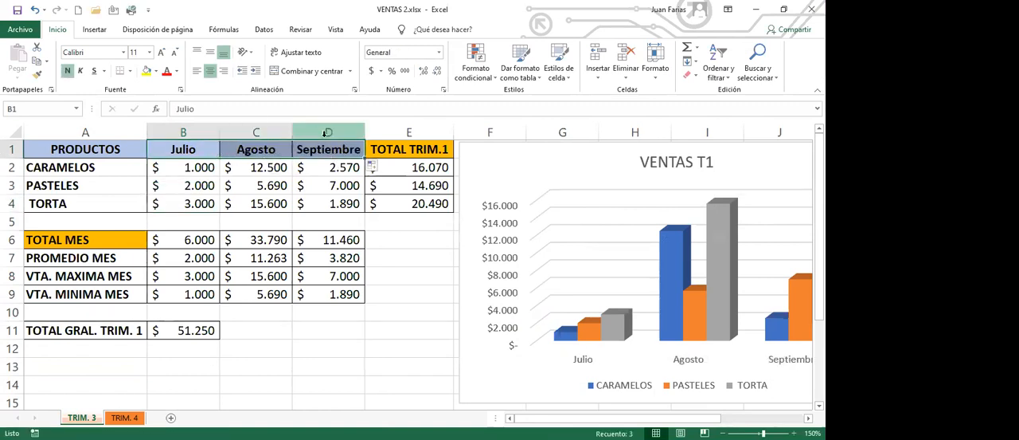
- Change the total labels on the TRIM. 3 sheet to TOTAL TRIM.3 in E1 and TOTAL GRAL. TRIM. 3 in A11
double_click(448, 149)
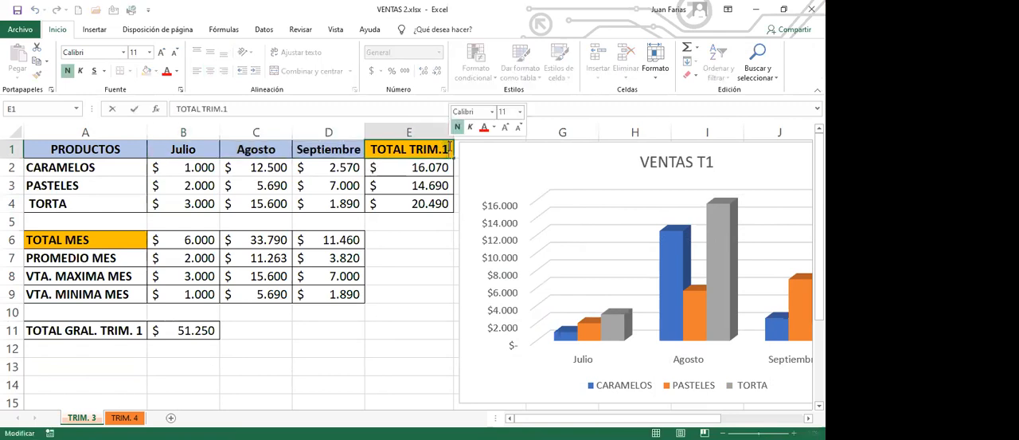
key(BackSpace)
text(3)
click(118, 331)
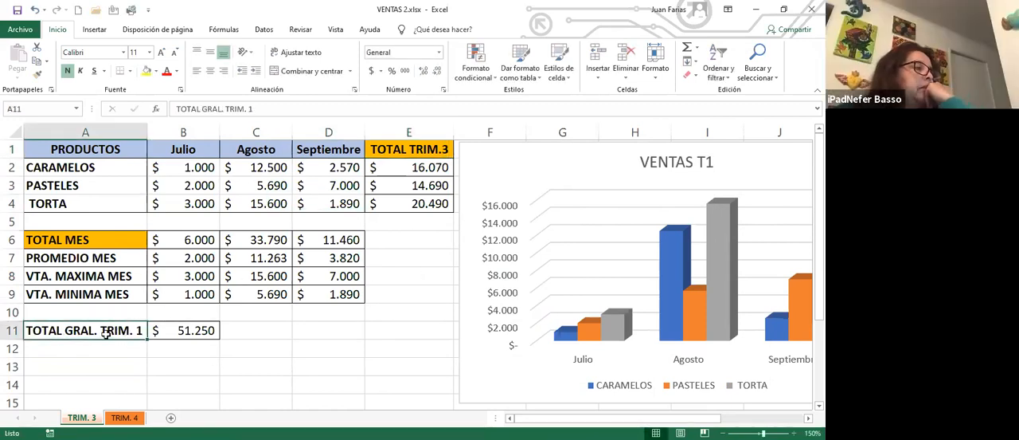
double_click(137, 331)
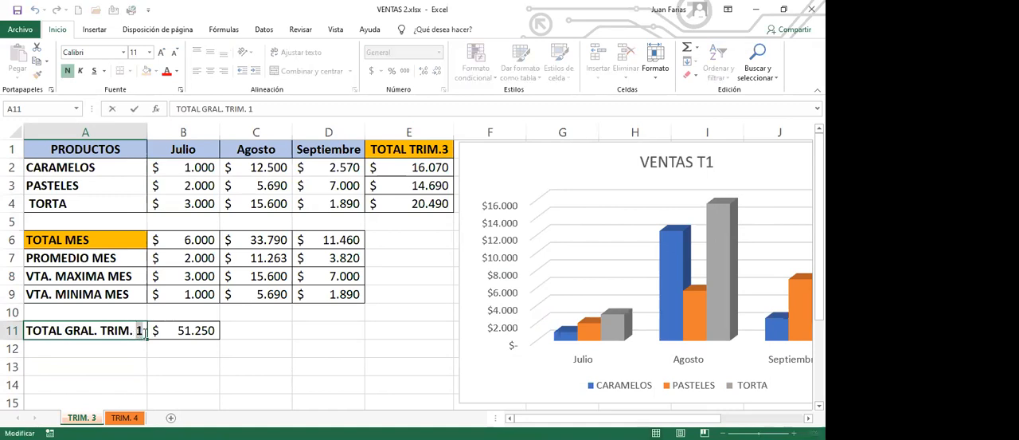
text(3)
key(Return)
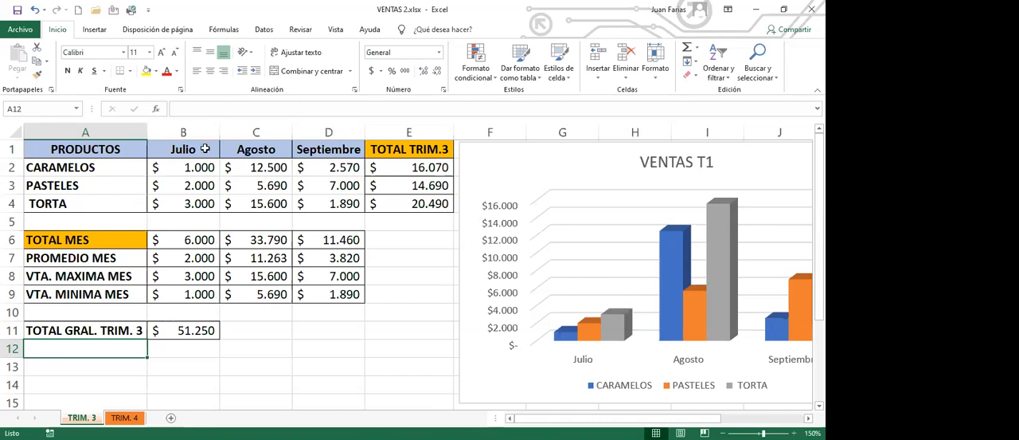
- Set the July CARAMELOS sales in B2 to 10000
click(191, 168)
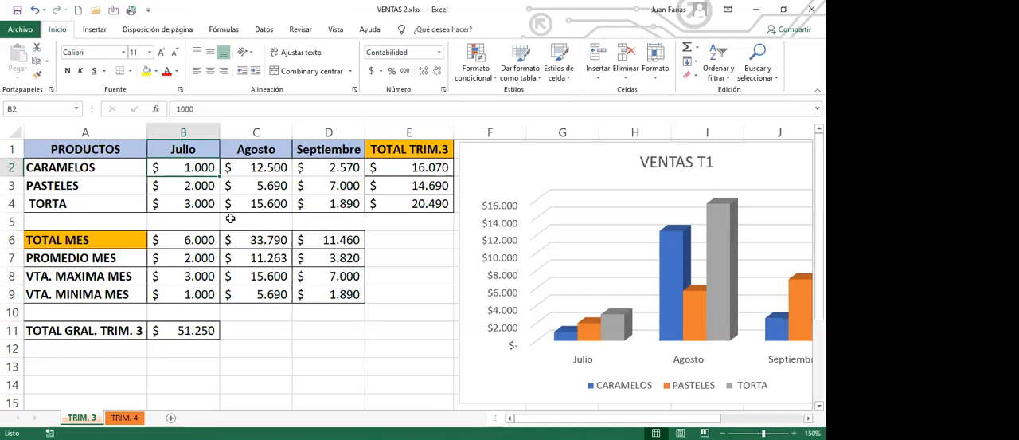
text(10000)
key(Return)
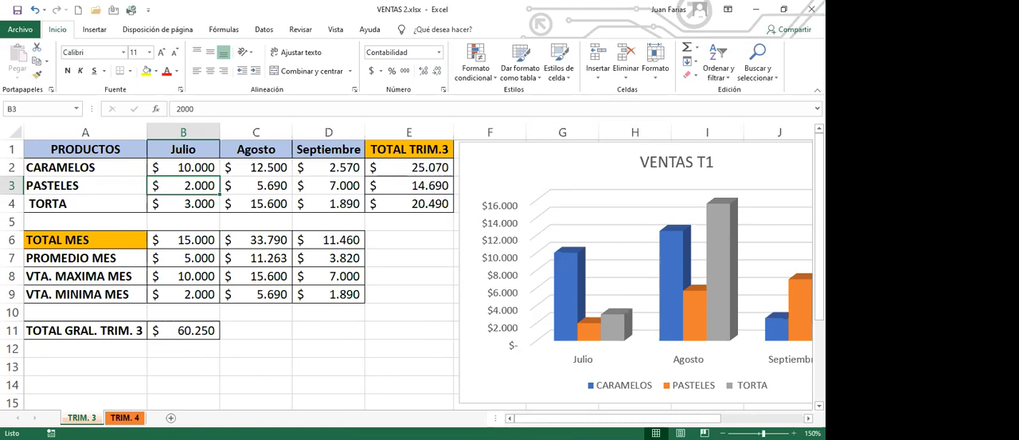
- On the TRIM. 4 sheet, enter Octubre in B1 and fill the month series across to Diciembre in D1
click(124, 417)
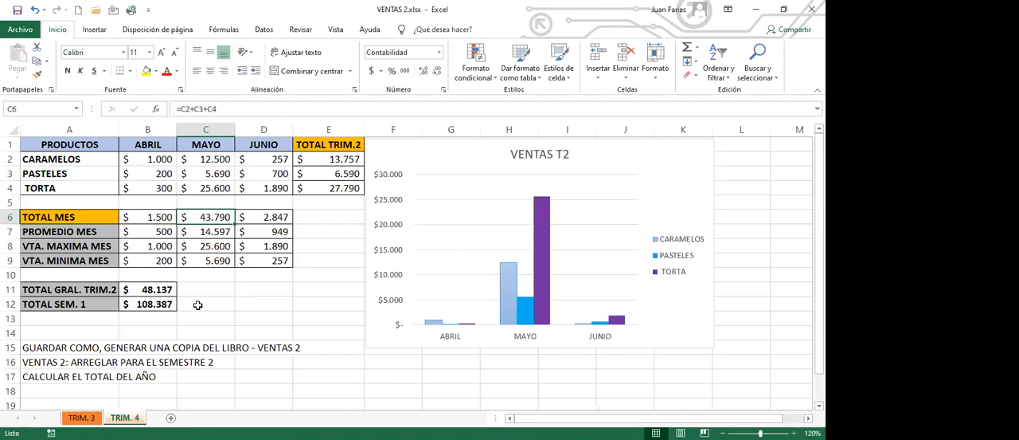
click(153, 144)
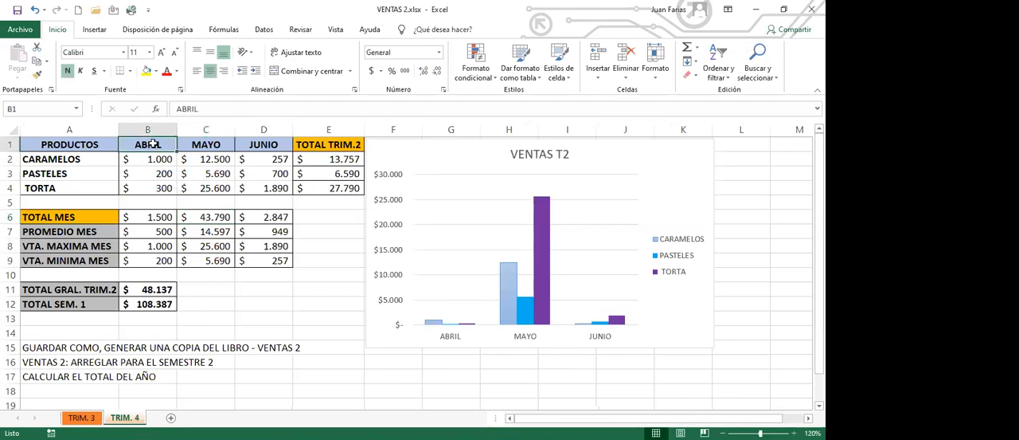
text(Octubre)
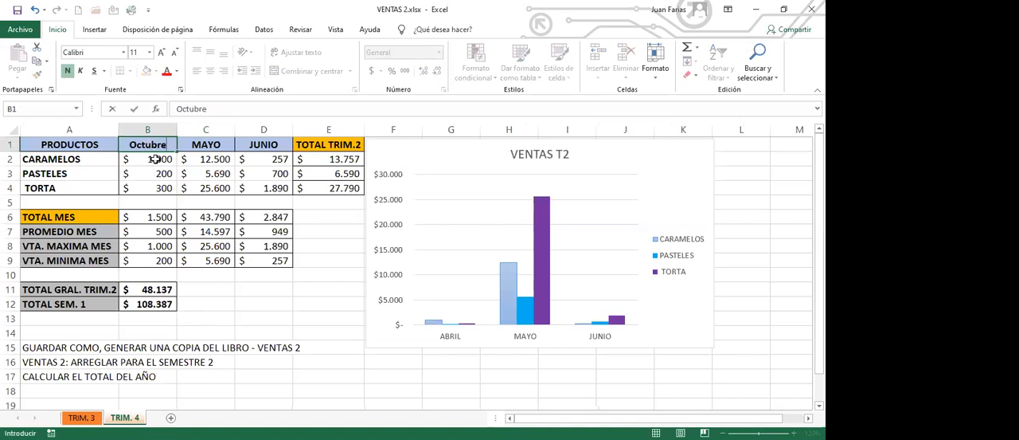
key(ctrl+Return)
drag(176, 151, 283, 159)
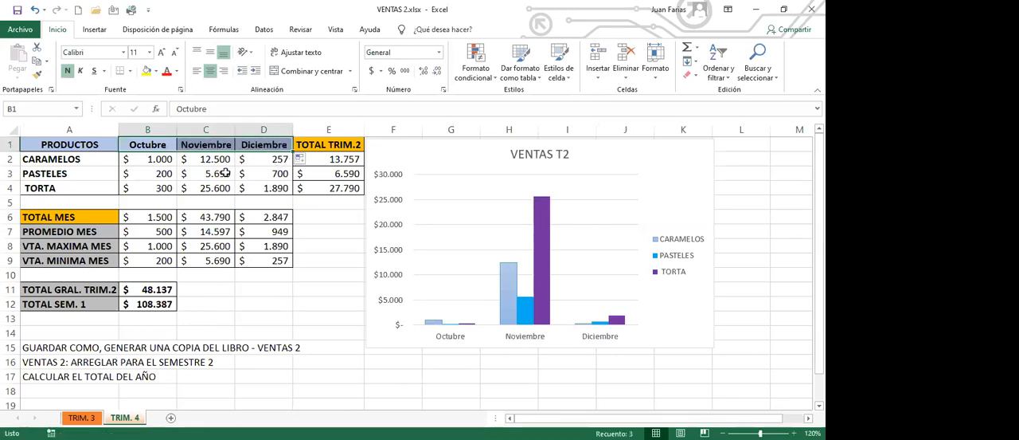
- Change the total labels on the TRIM. 4 sheet to TOTAL TRIM.4 in E1 and TOTAL GRAL. TRIM.4 in A11
double_click(359, 144)
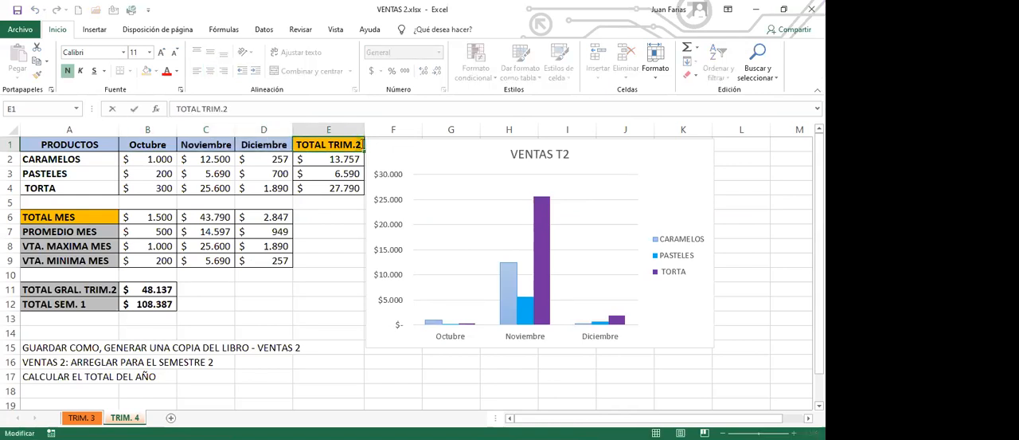
key(BackSpace)
text(4)
key(Return)
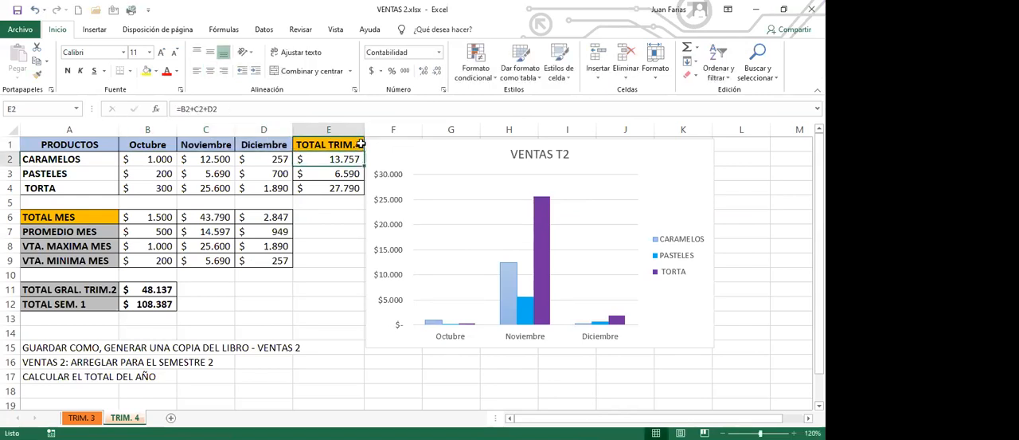
double_click(114, 291)
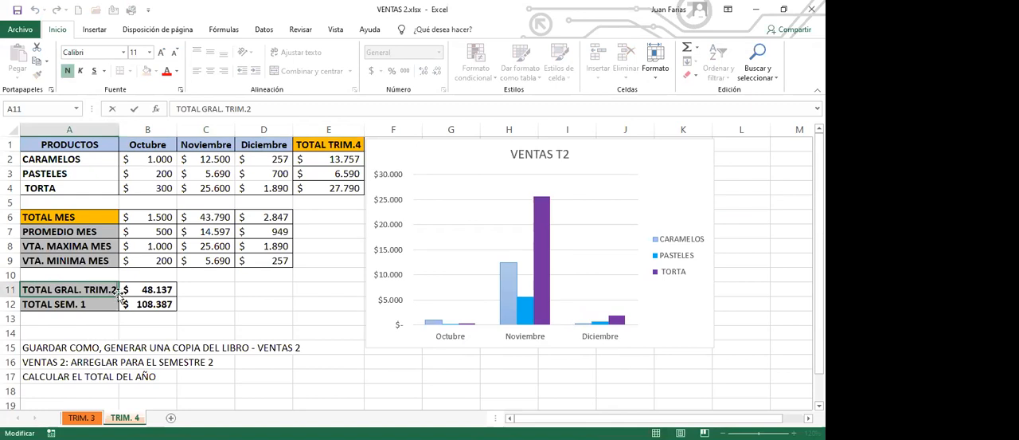
key(BackSpace)
key(Return)
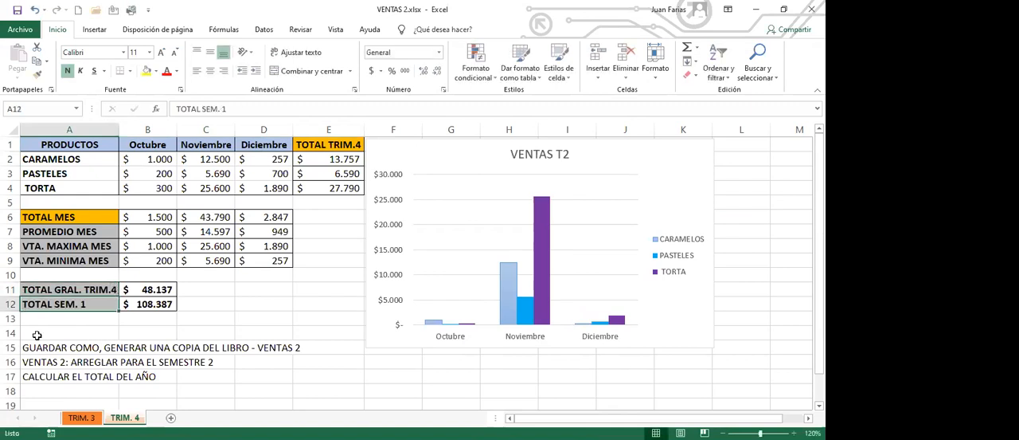
- Change the semester total label in A12 of the TRIM. 4 sheet to TOTAL SEM. 2
double_click(93, 306)
double_click(95, 306)
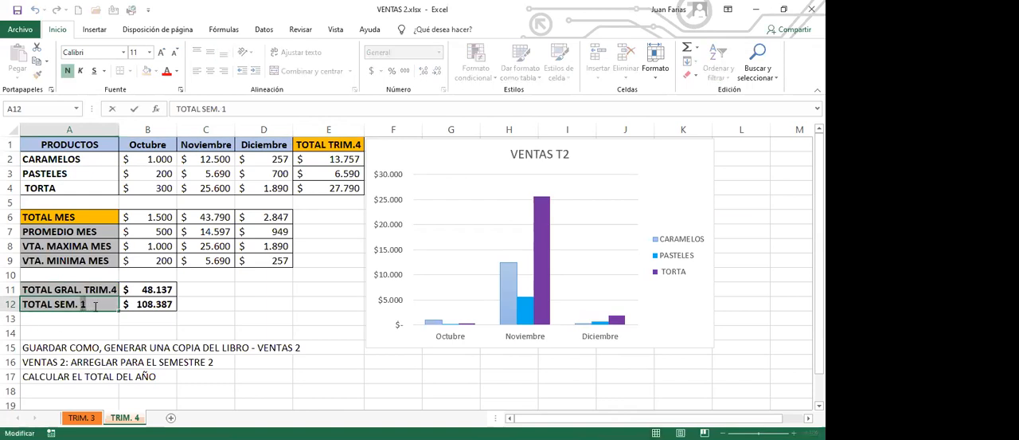
text(2)
click(95, 322)
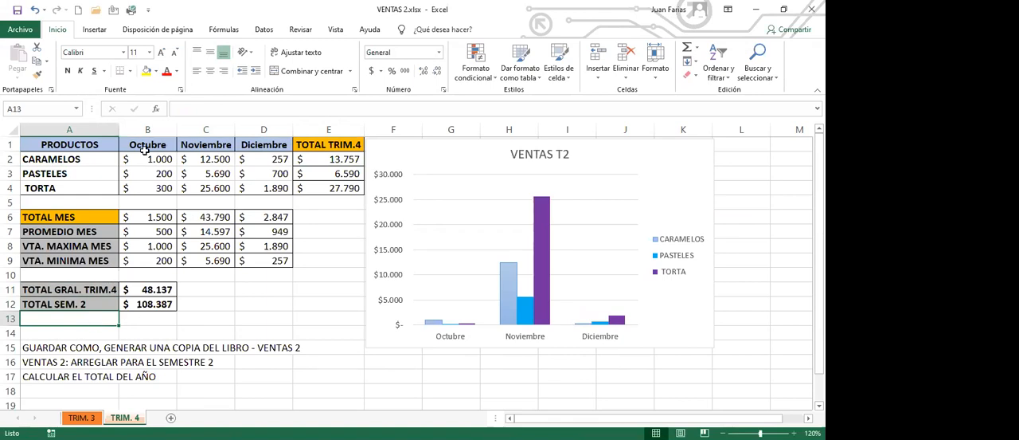
- Set the December sales on the TRIM. 4 sheet to 12500 for CARAMELOS in D2 and 7000 for PASTELES in D3
click(262, 159)
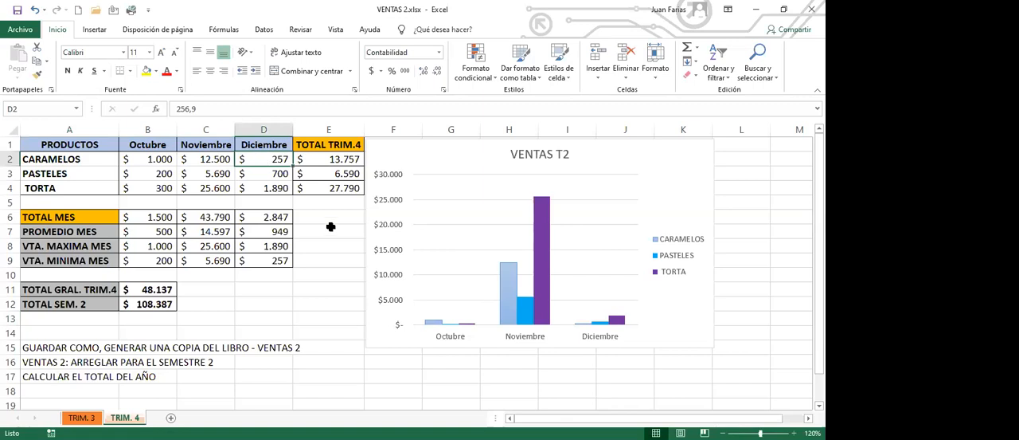
text(12500)
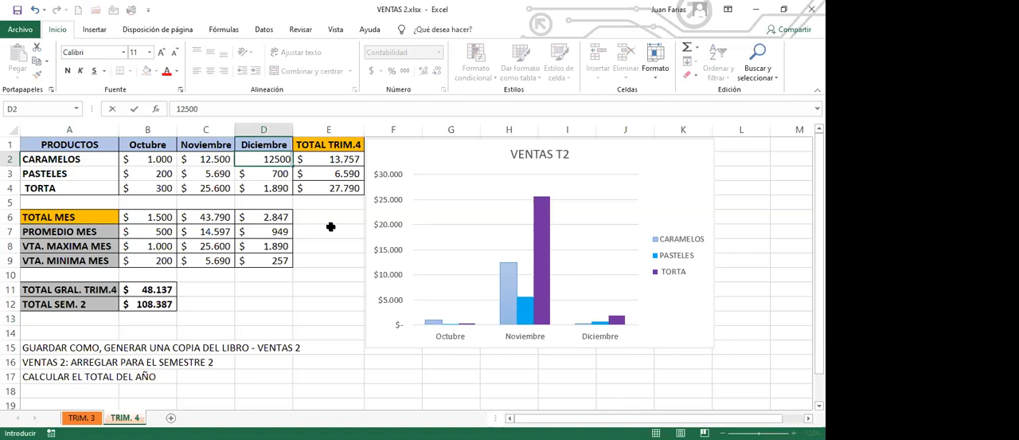
key(Return)
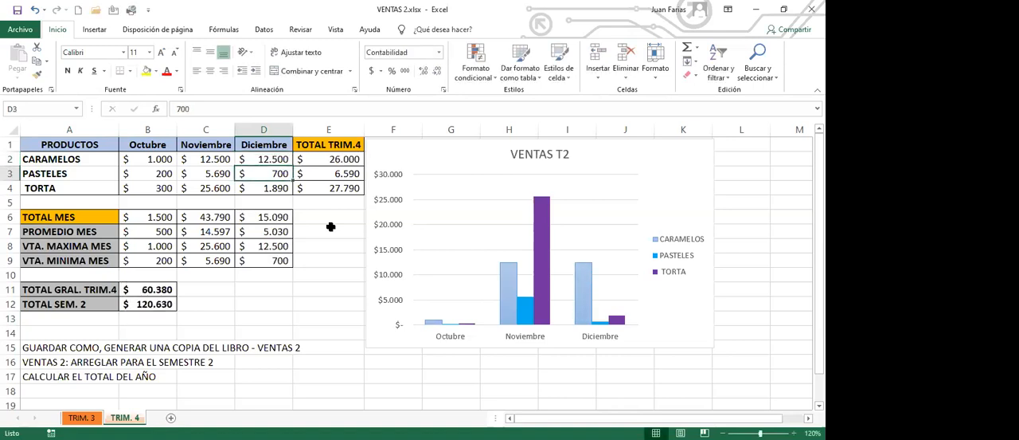
text(7000)
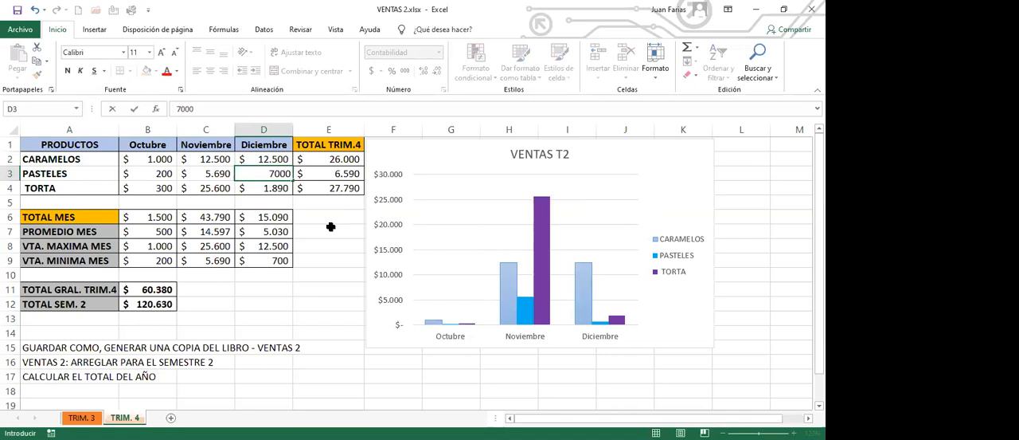
key(Return)
click(273, 162)
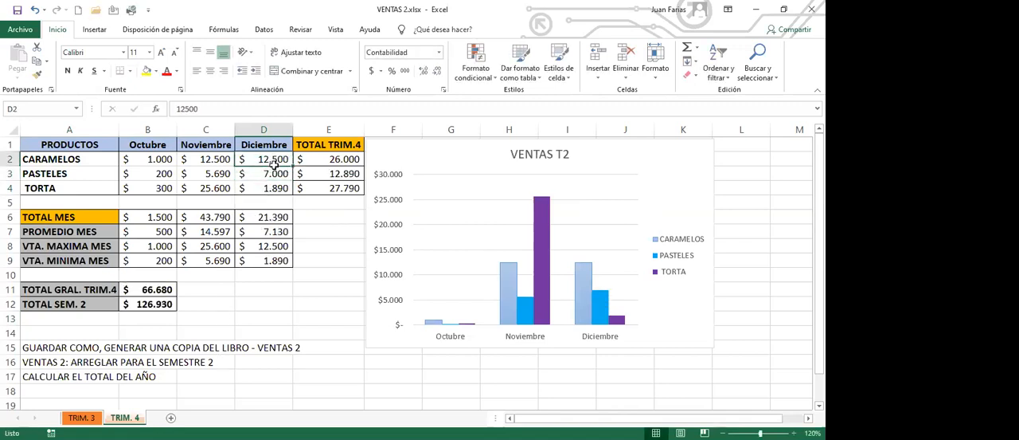
drag(273, 162, 273, 175)
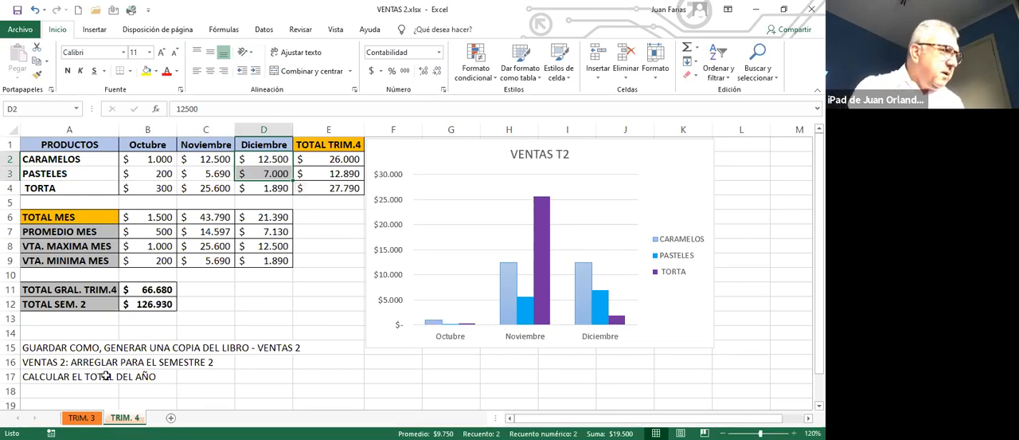
click(83, 417)
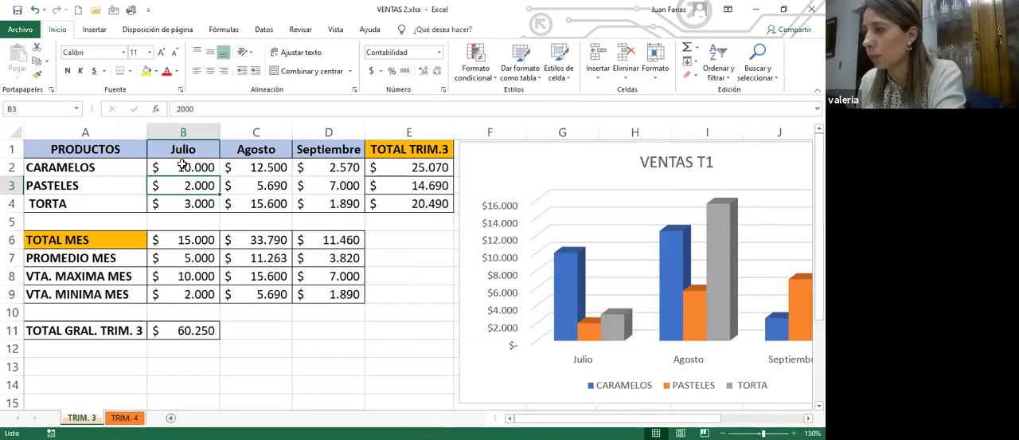
click(183, 165)
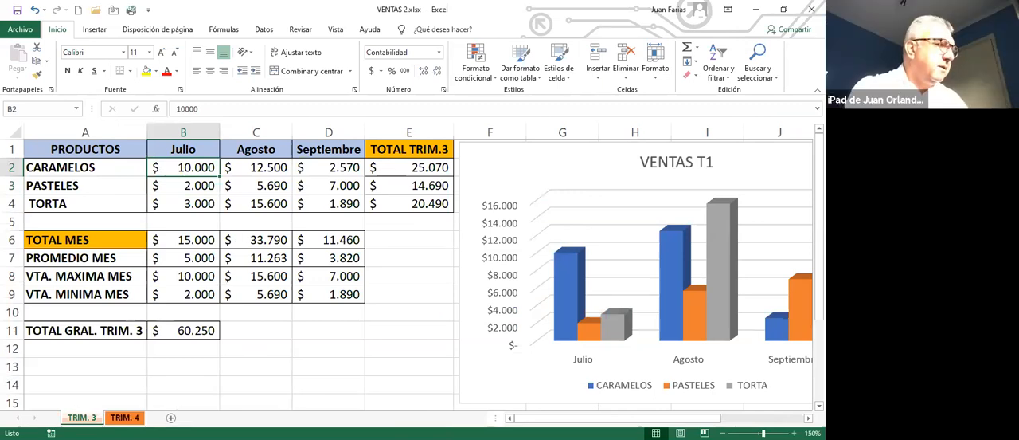
click(125, 417)
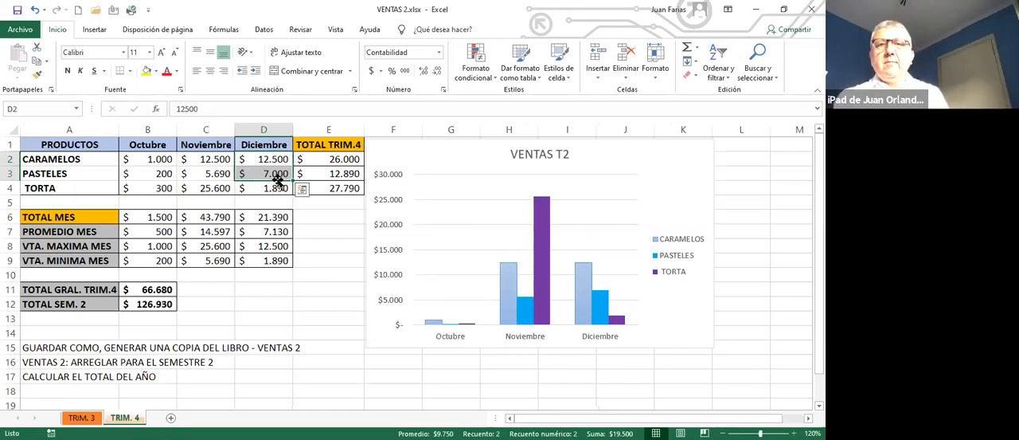
- Set the October sales on the TRIM. 4 sheet to 3000 for PASTELES in B3 and 5000 for TORTA in B4
drag(145, 169, 148, 191)
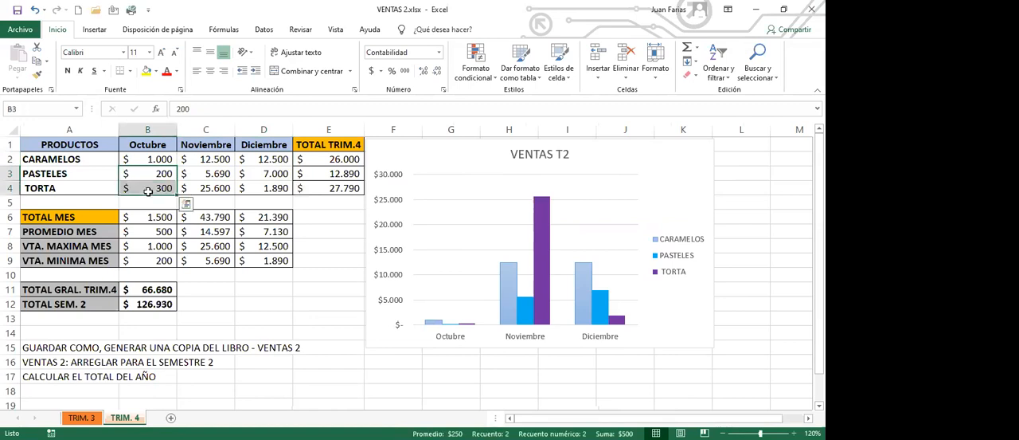
text(3000)
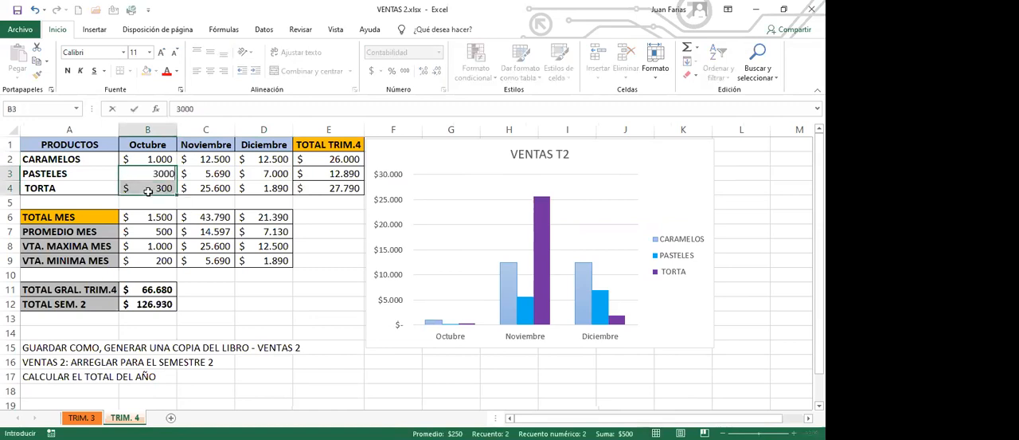
key(Return)
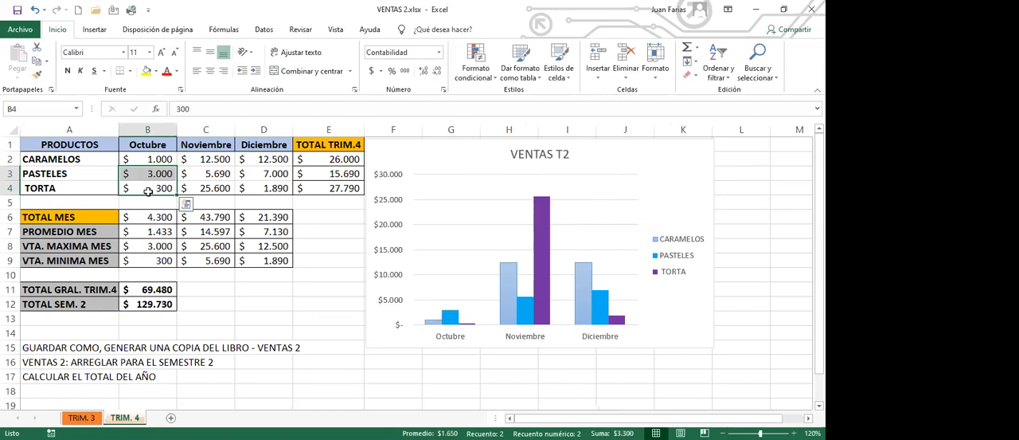
text(5000)
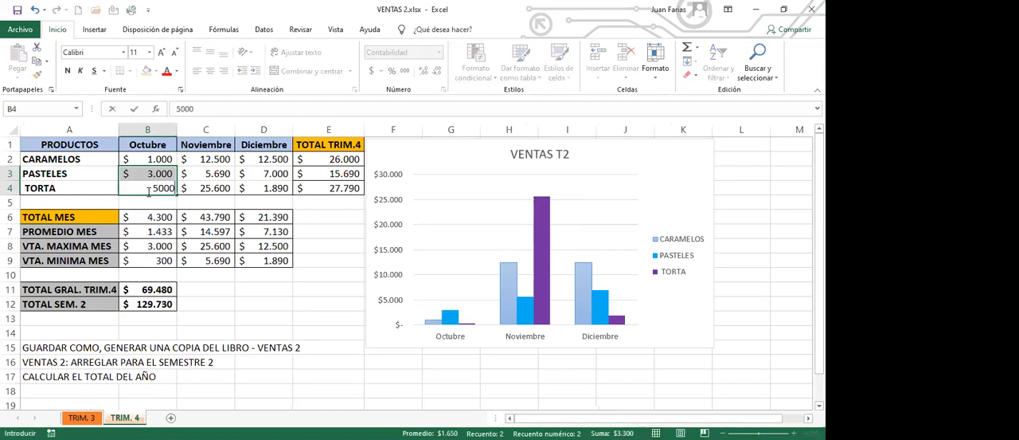
key(Return)
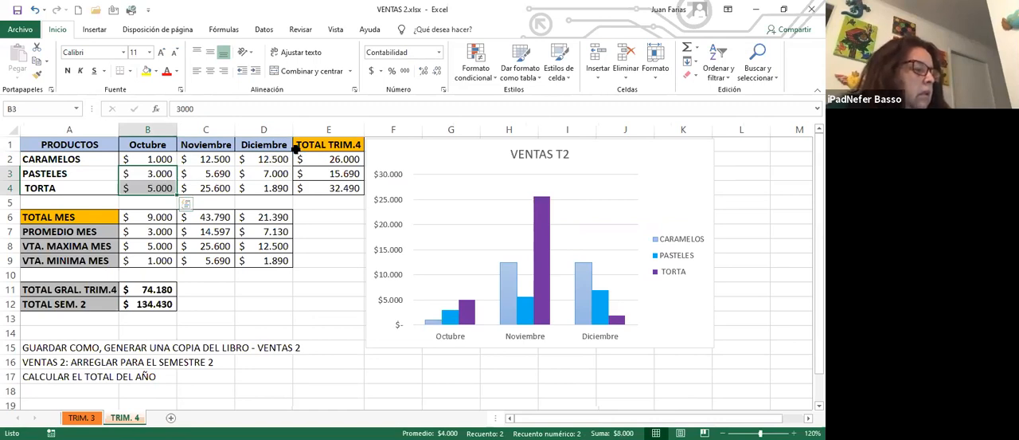
drag(267, 160, 268, 172)
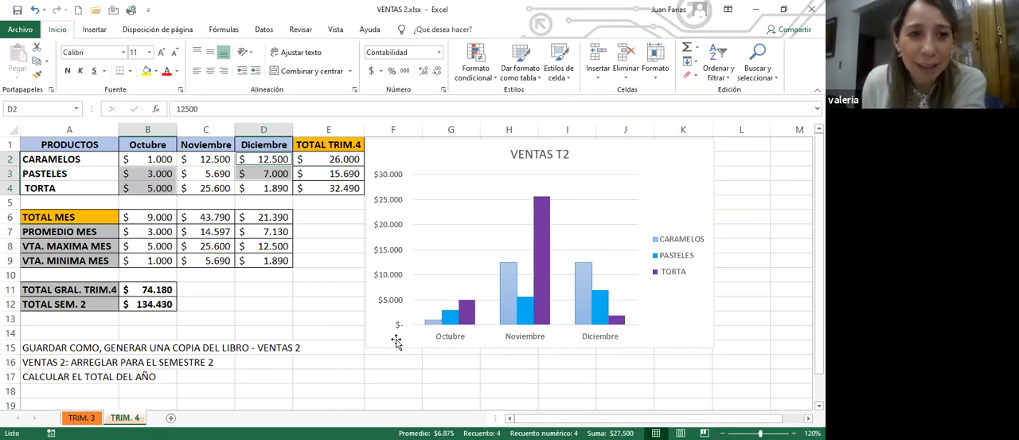
- Change the title of the chart on the TRIM. 4 sheet to VENTAS T4
click(91, 418)
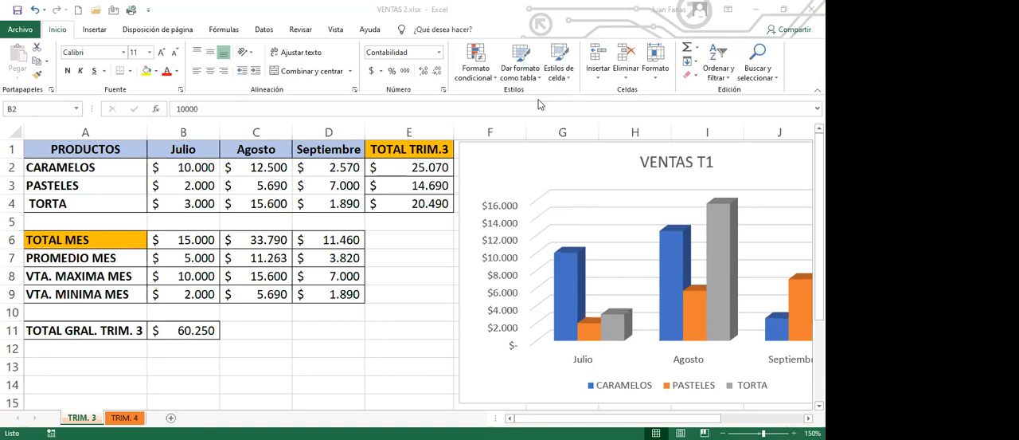
key(ctrl+Page_Down)
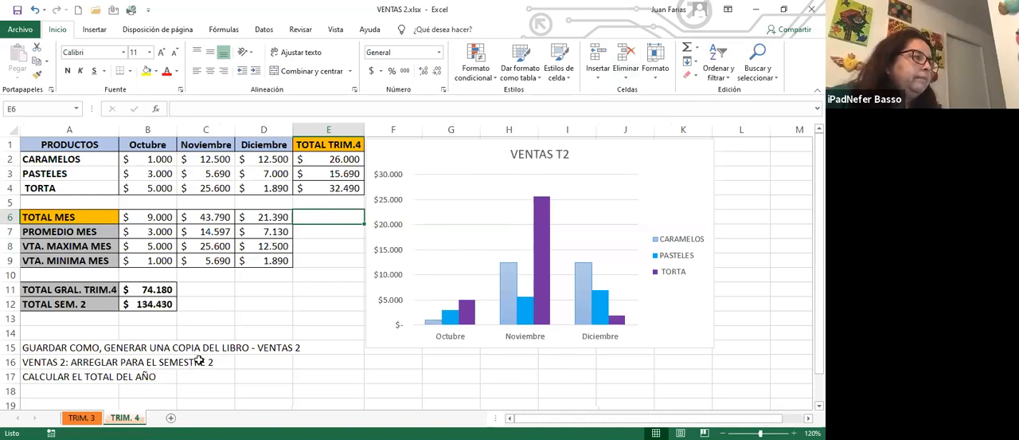
click(548, 156)
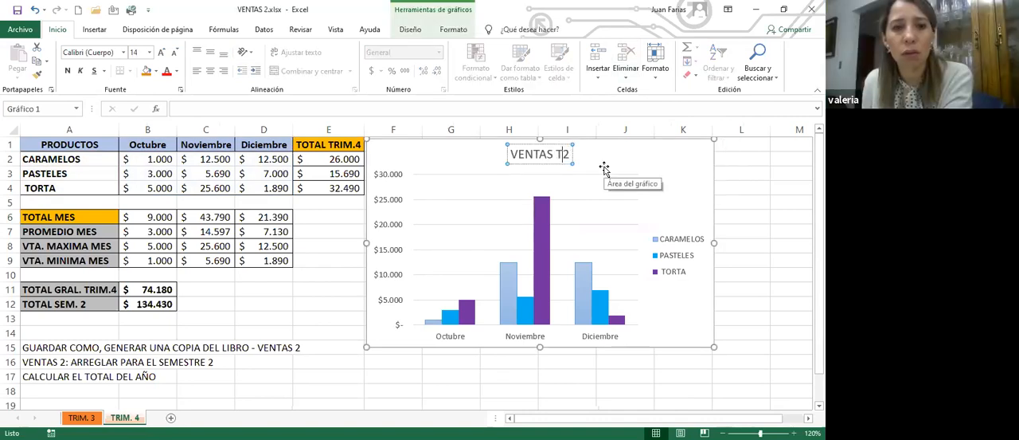
key(BackSpace)
text(4)
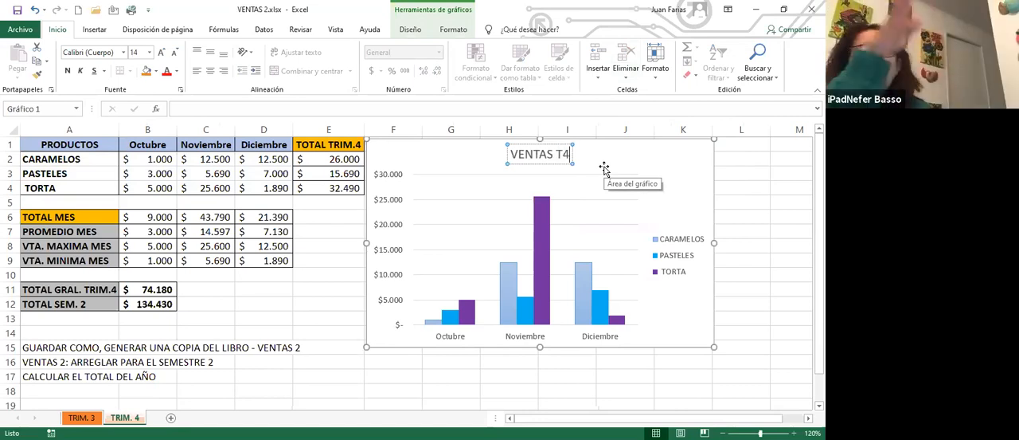
click(337, 215)
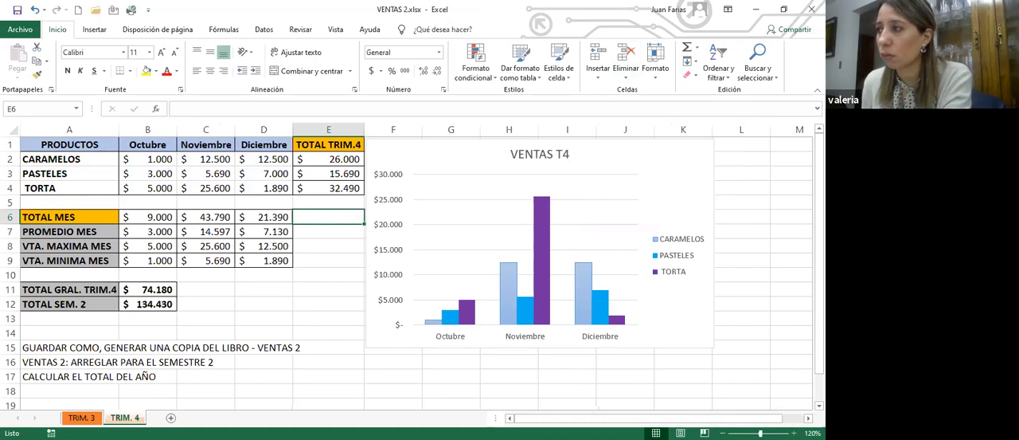
- Change the title of the chart on the TRIM. 3 sheet to VENTAS T3
click(81, 417)
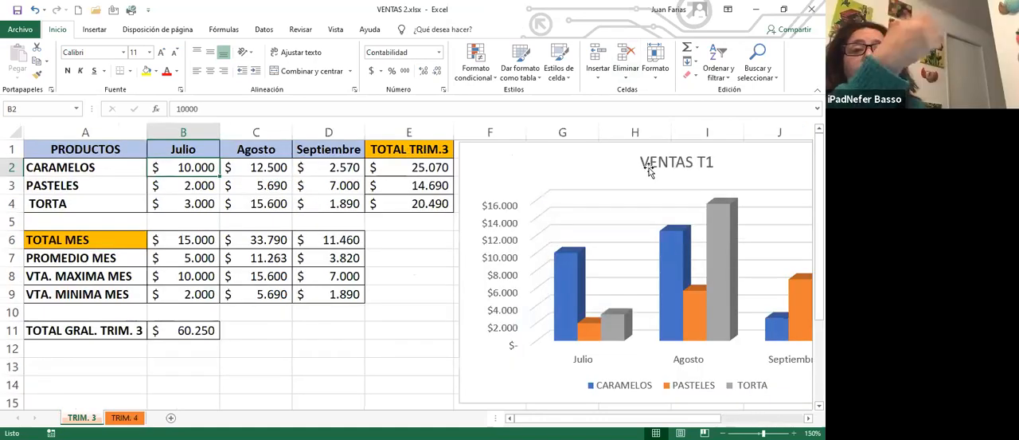
click(631, 147)
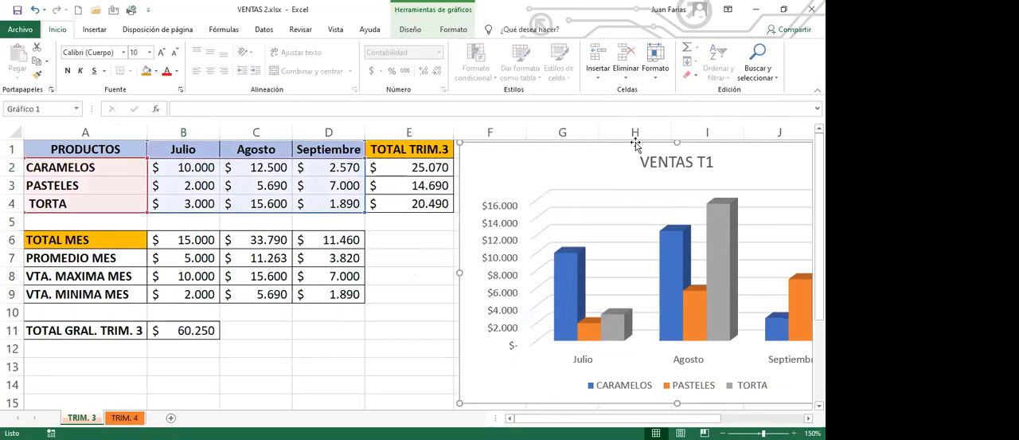
click(709, 163)
click(709, 162)
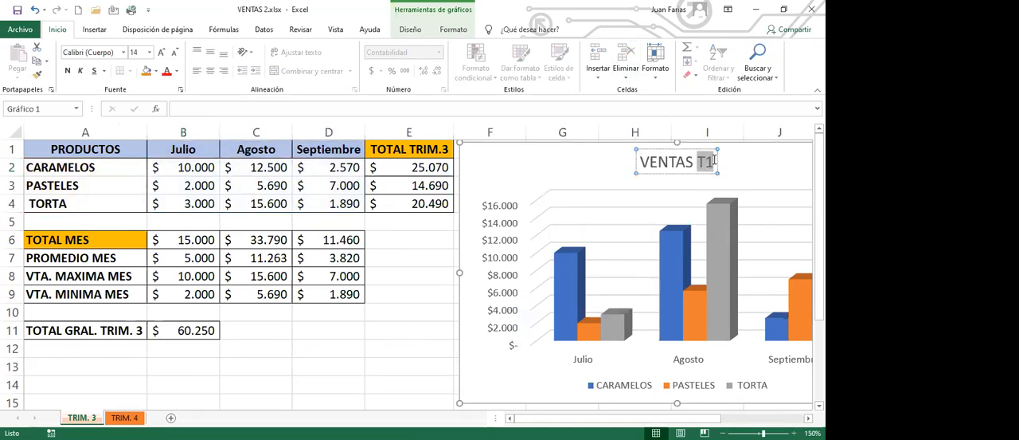
double_click(715, 162)
click(711, 165)
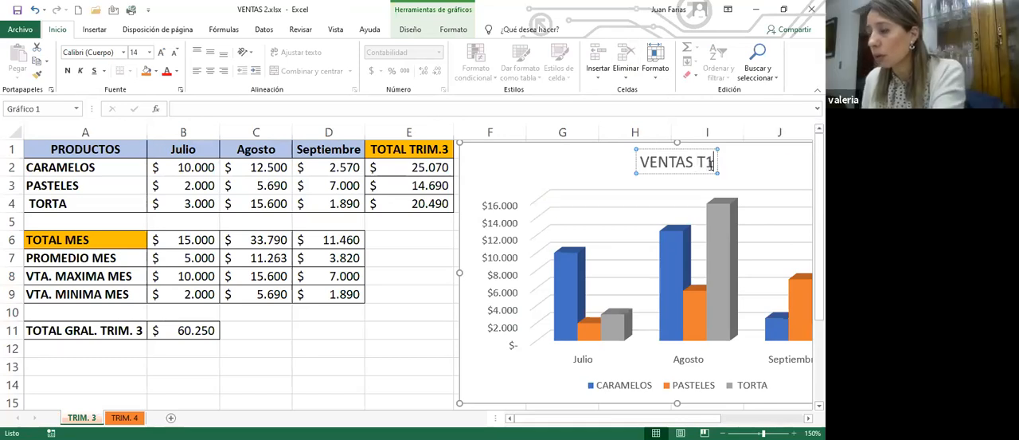
key(BackSpace)
text(3)
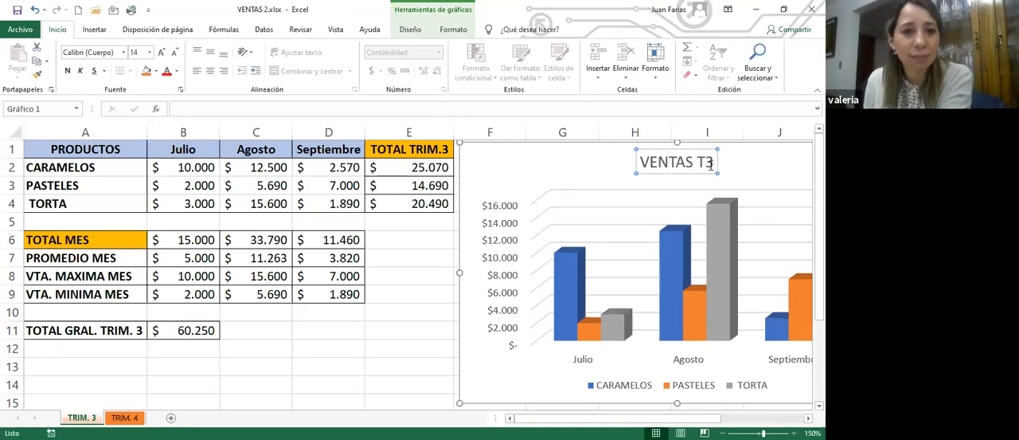
click(407, 248)
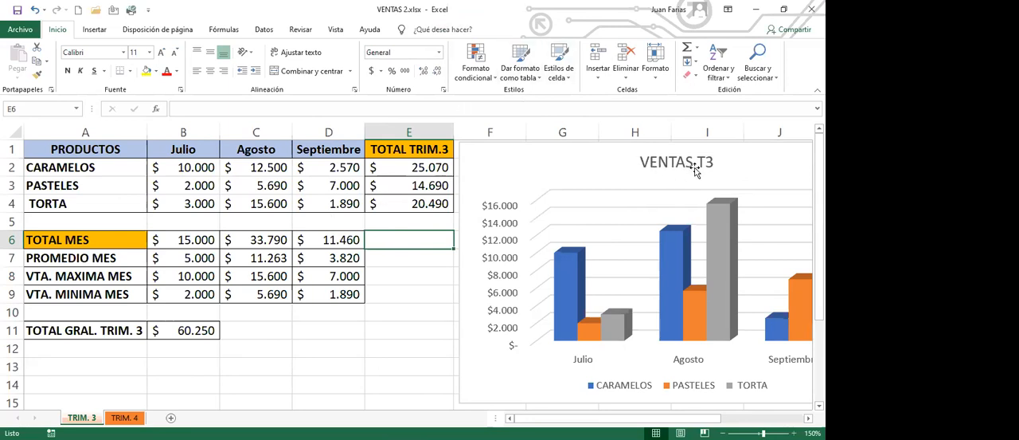
- Zoom the TRIM. 3 sheet out to 130% to view the whole chart
click(123, 420)
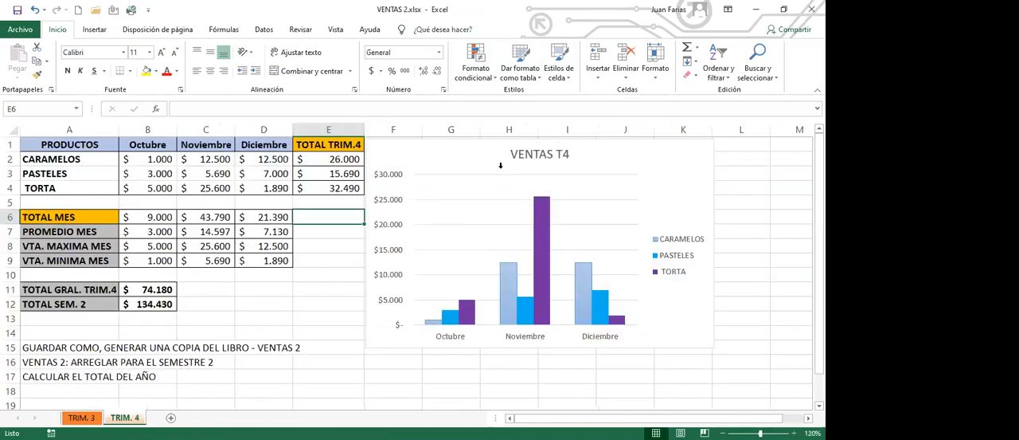
click(87, 418)
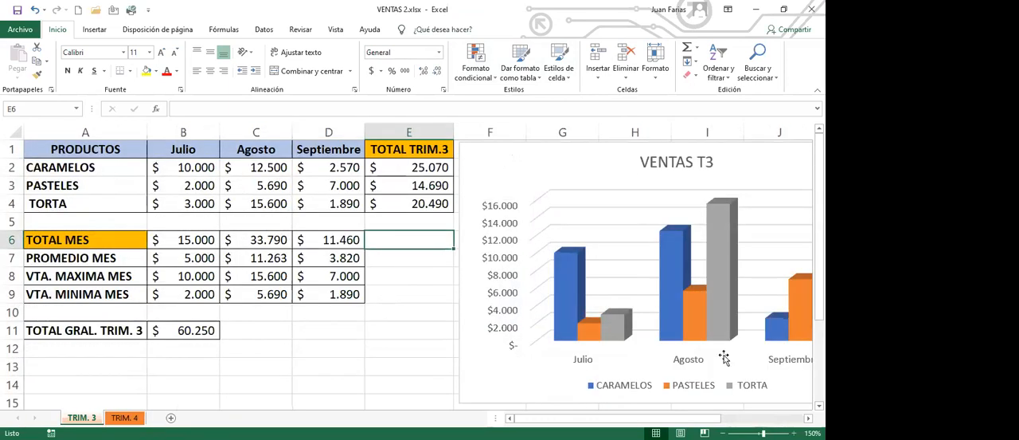
click(723, 433)
click(723, 433)
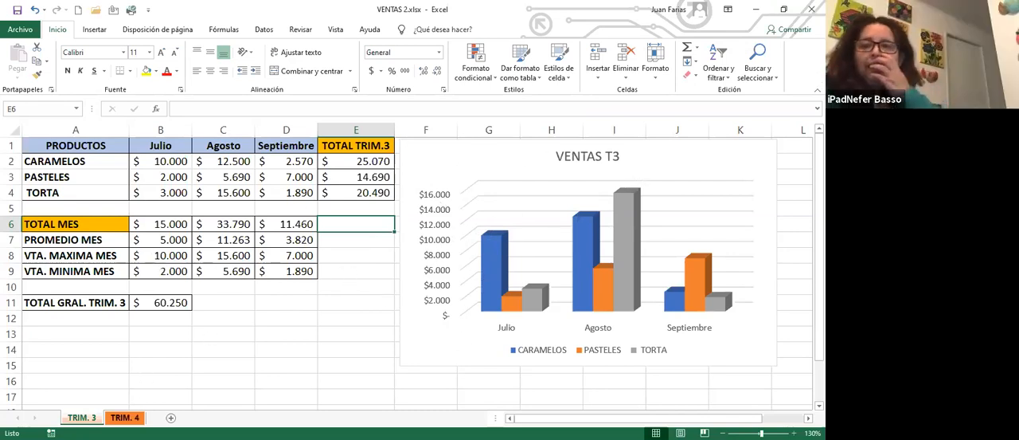
- Enter the label TOTAL AÑO in A13 of the TRIM. 4 sheet, below the semester total
click(124, 417)
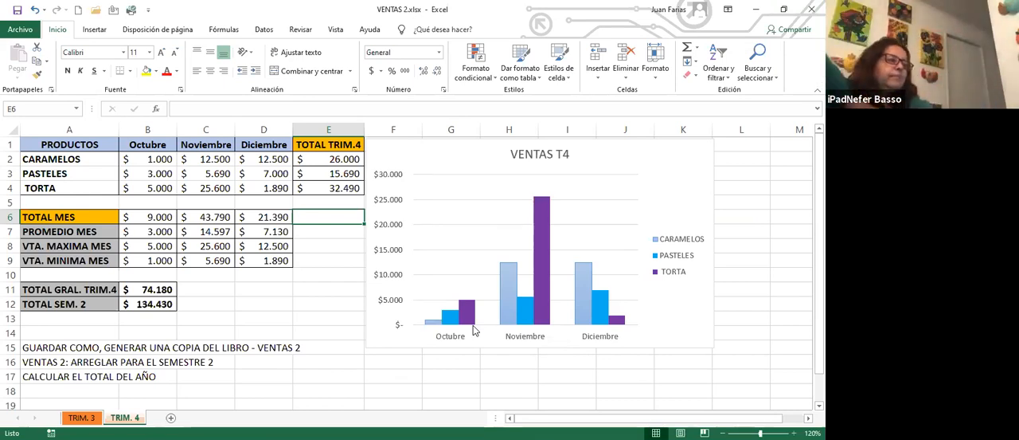
click(90, 321)
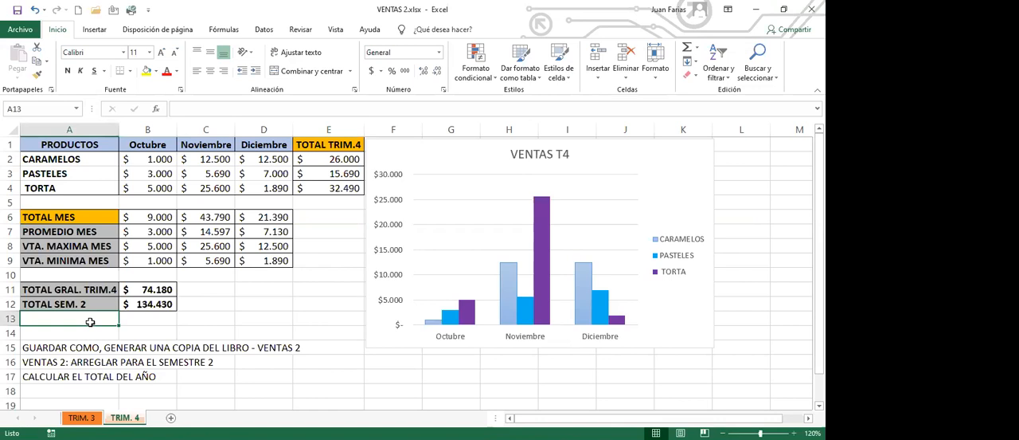
text(tot)
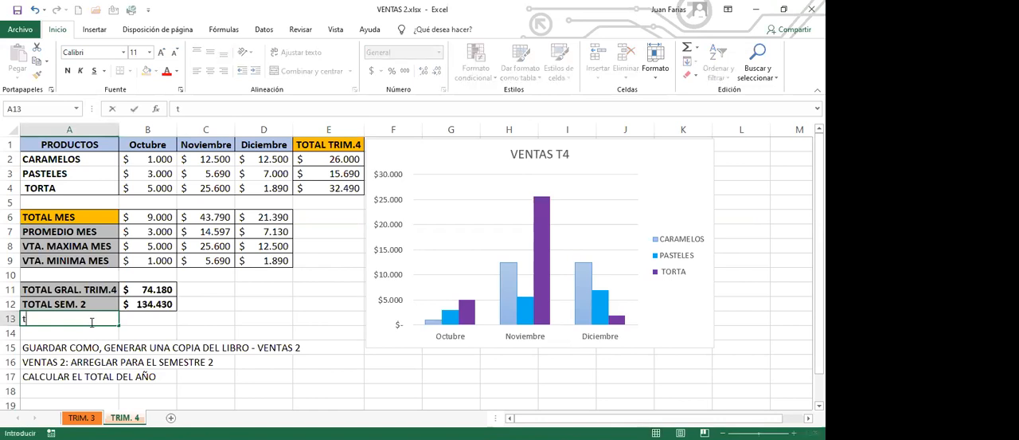
key(BackSpace)
key(BackSpace)
key(BackSpace)
text(TOTAL AÑO)
key(Return)
- Apply all borders to the TOTAL AÑO row, cells A13:B13
drag(90, 321, 127, 319)
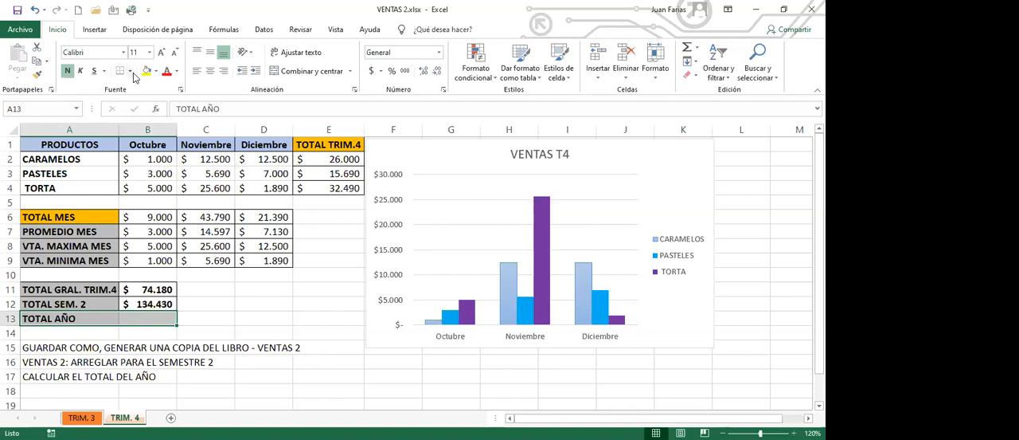
click(132, 73)
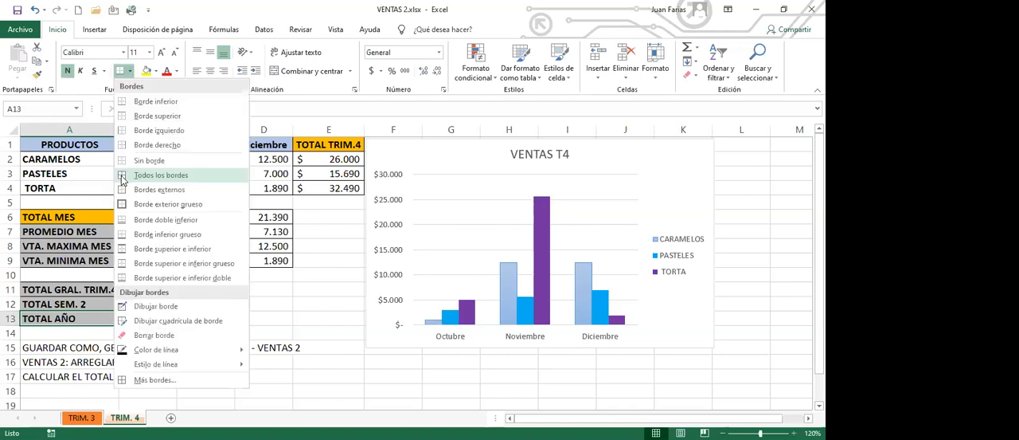
click(140, 172)
click(145, 318)
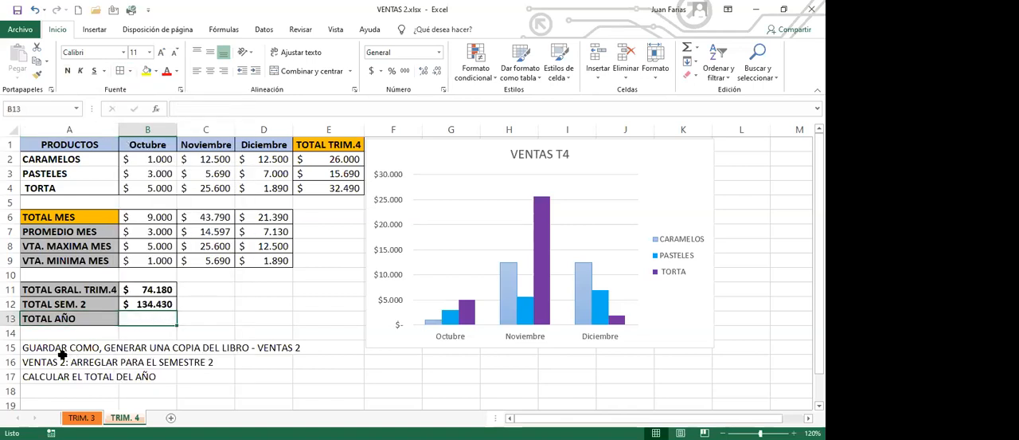
- Delete the task notes in A15:A17 and save the workbook
drag(55, 350, 58, 378)
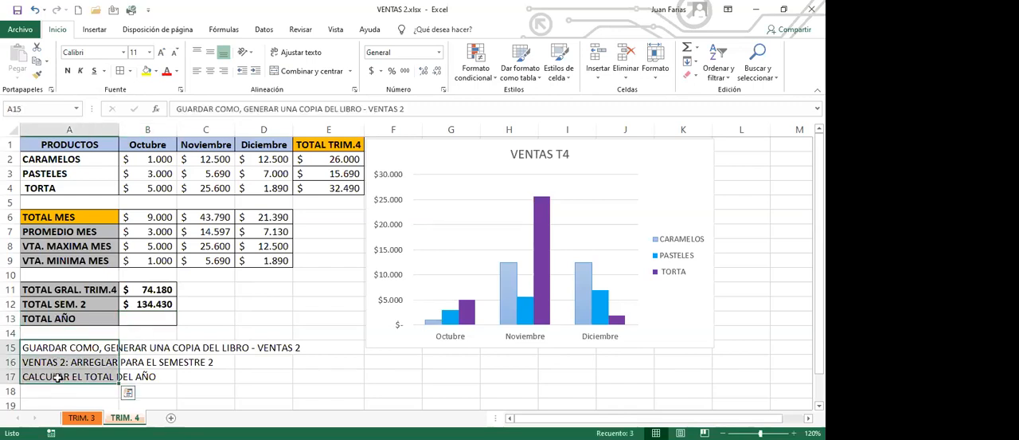
key(Delete)
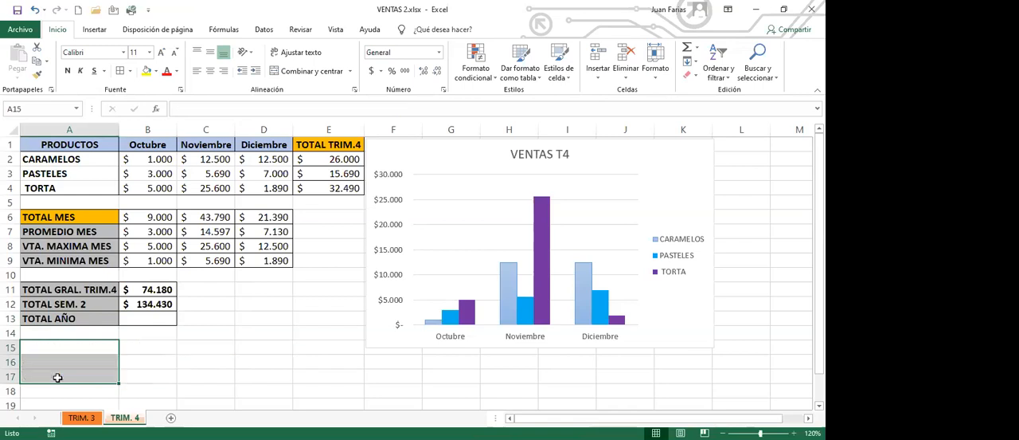
click(141, 318)
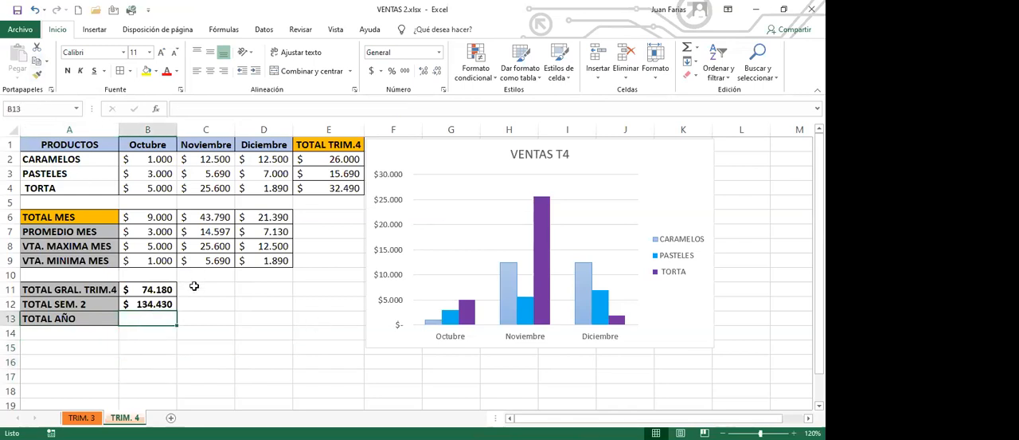
click(16, 11)
- Open the recent workbook VENTAS.xlsx and arrange the open workbook windows in the Mosaico layout
click(21, 30)
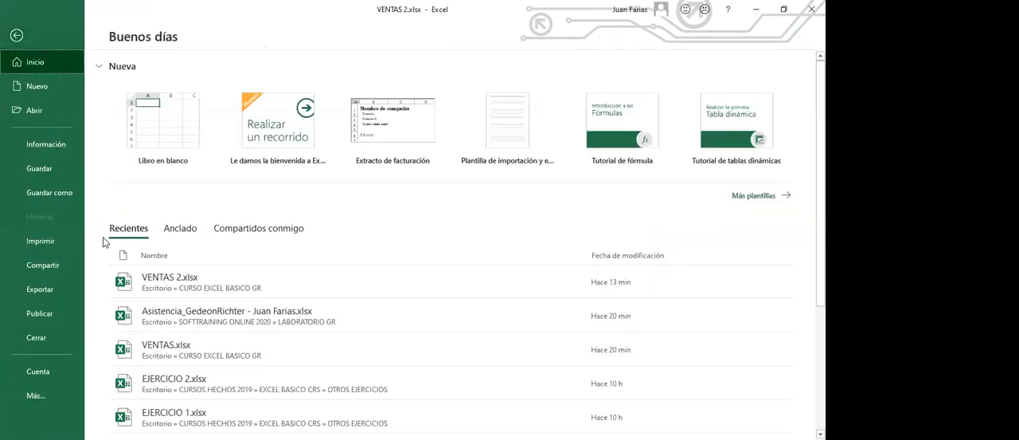
click(200, 353)
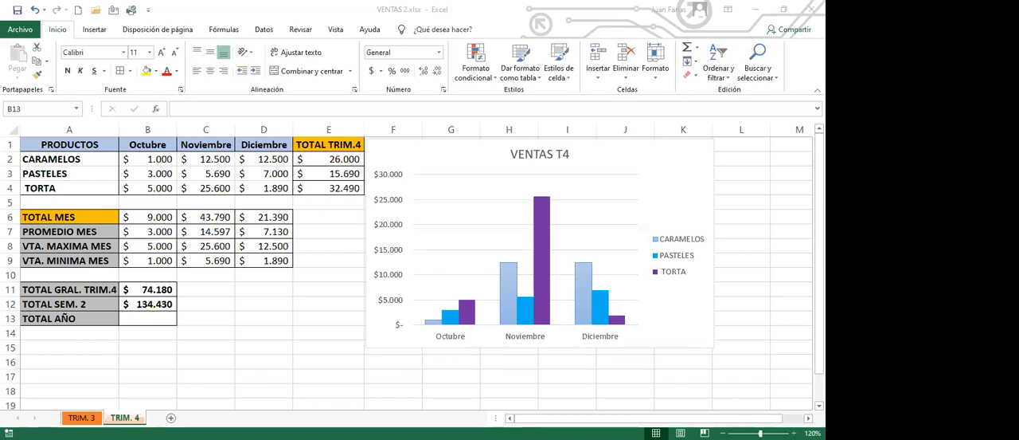
click(320, 217)
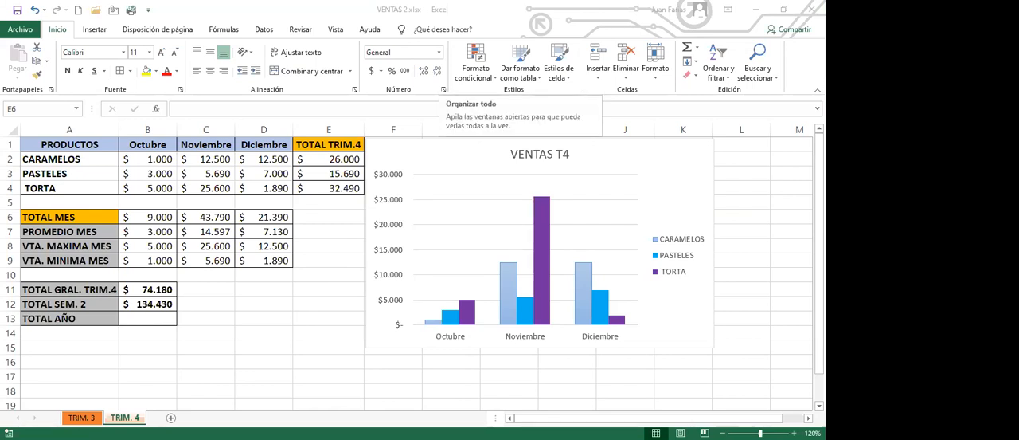
click(458, 62)
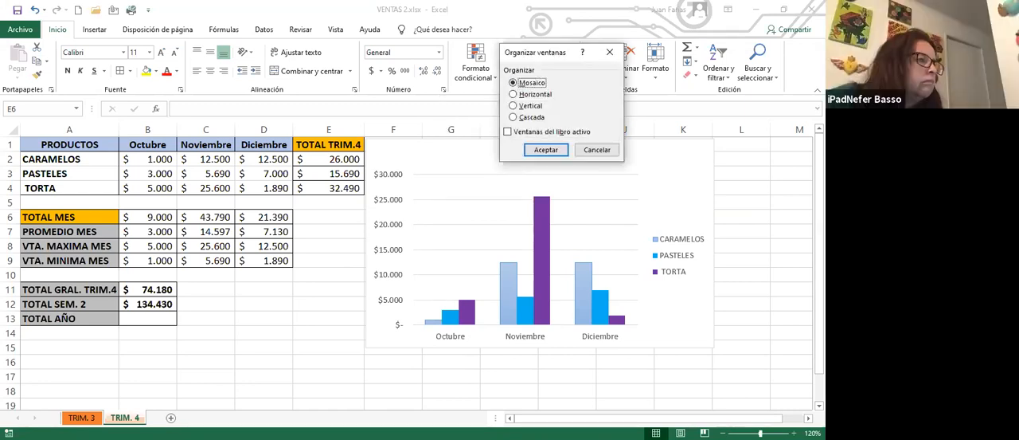
drag(541, 52, 457, 95)
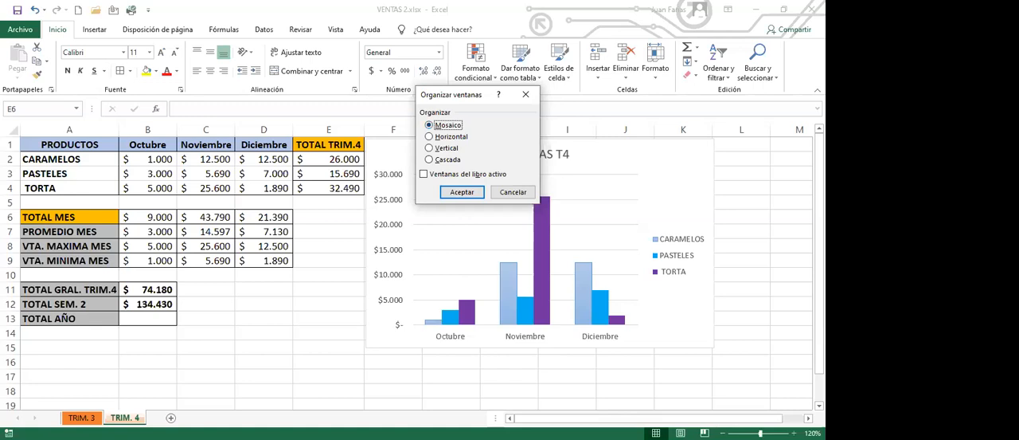
click(462, 192)
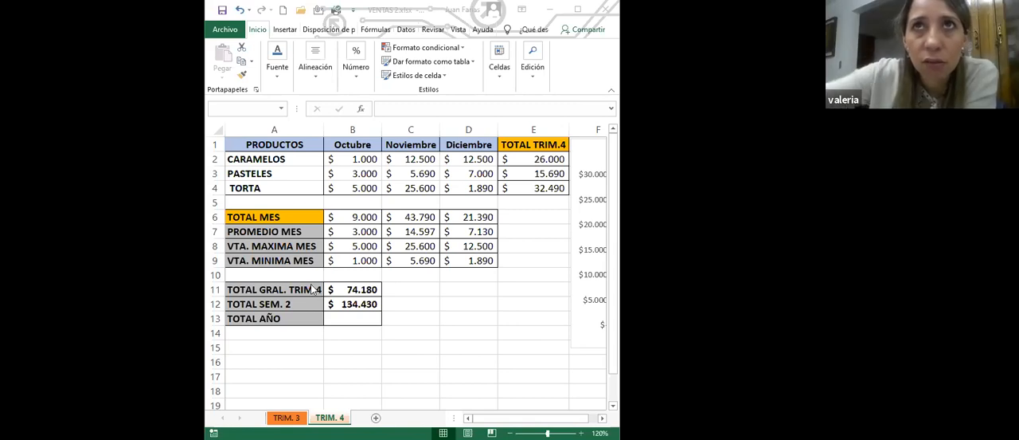
click(314, 261)
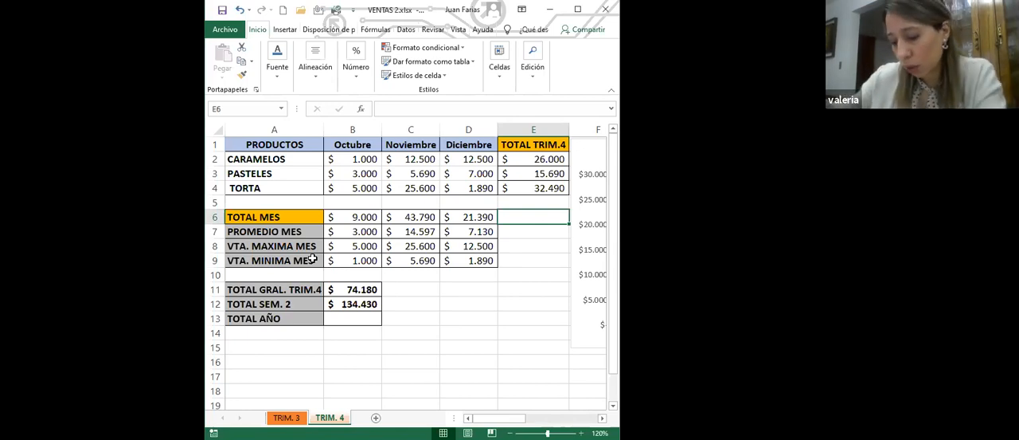
- Calculate the year total in B13 of VENTAS 2 by adding B12 and cell B12 of the TRIM. 2 sheet in VENTAS.xlsx
click(358, 319)
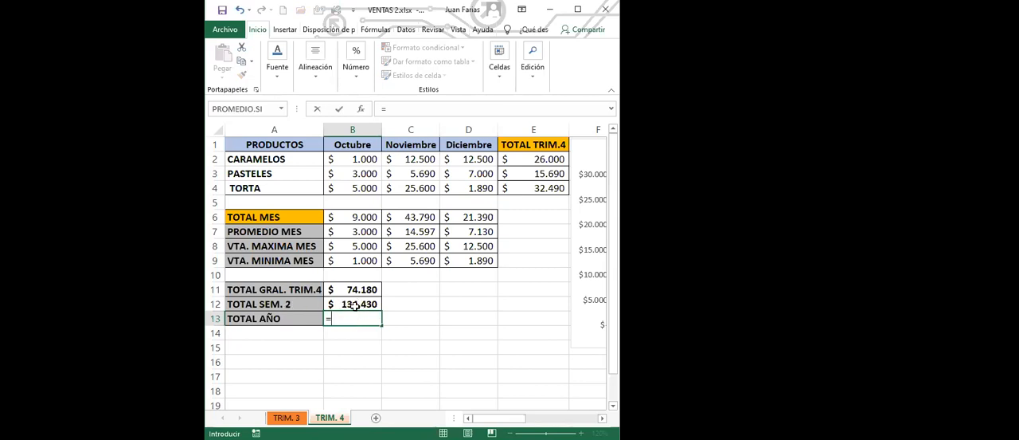
click(355, 305)
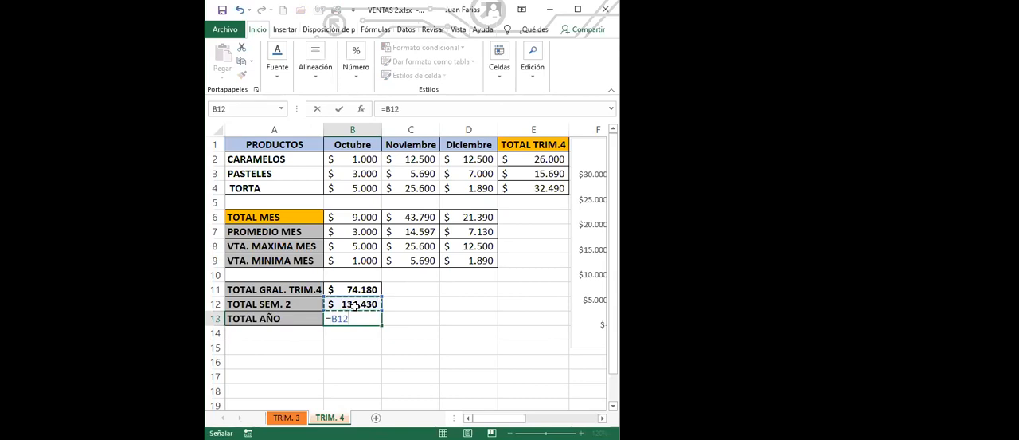
text(+)
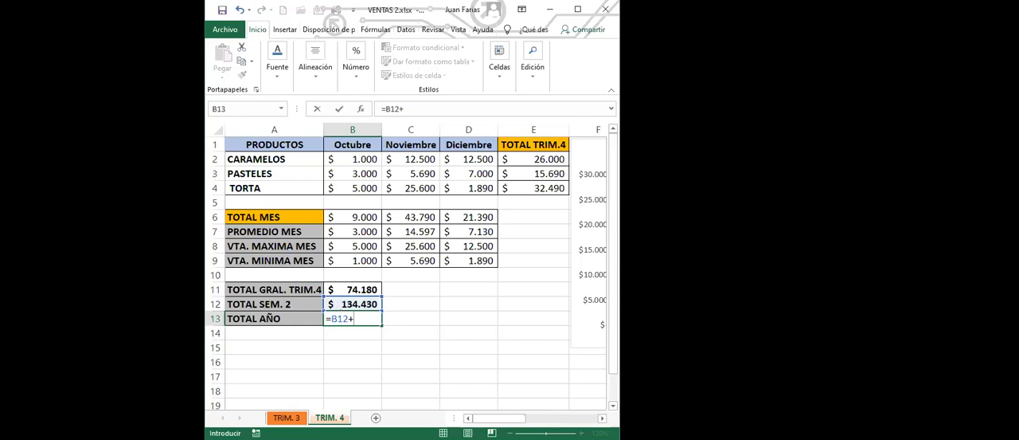
key(alt+Tab)
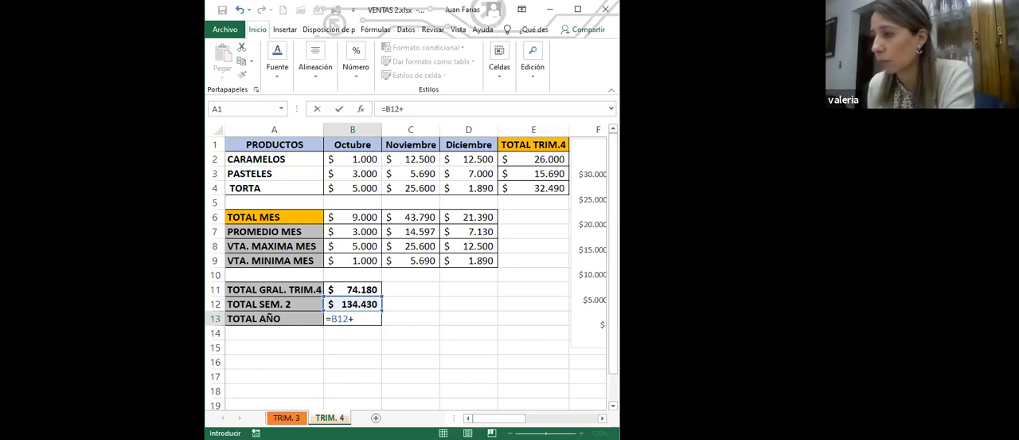
click(353, 304)
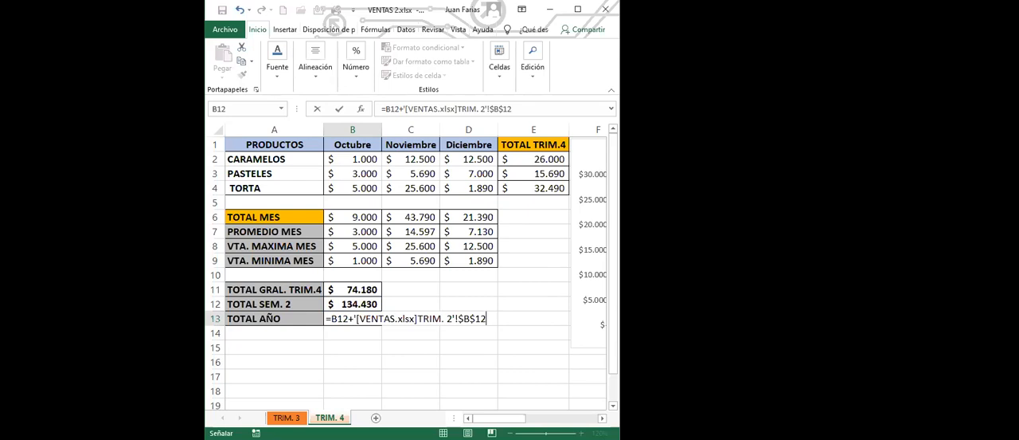
key(Return)
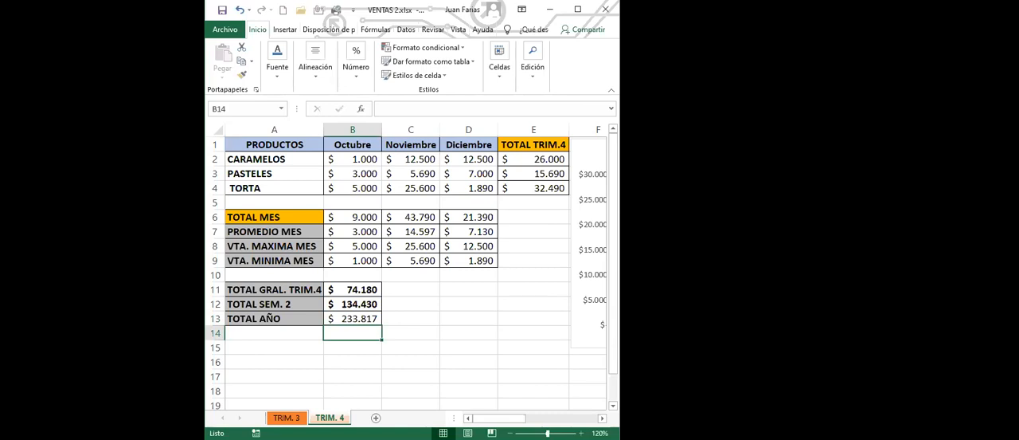
- Make the TOTAL AÑO amount in B13 bold
click(353, 317)
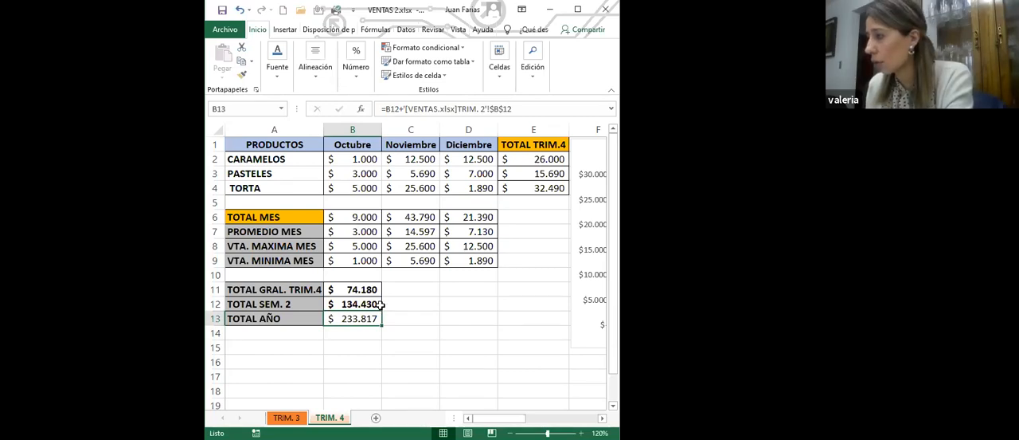
click(431, 316)
click(358, 316)
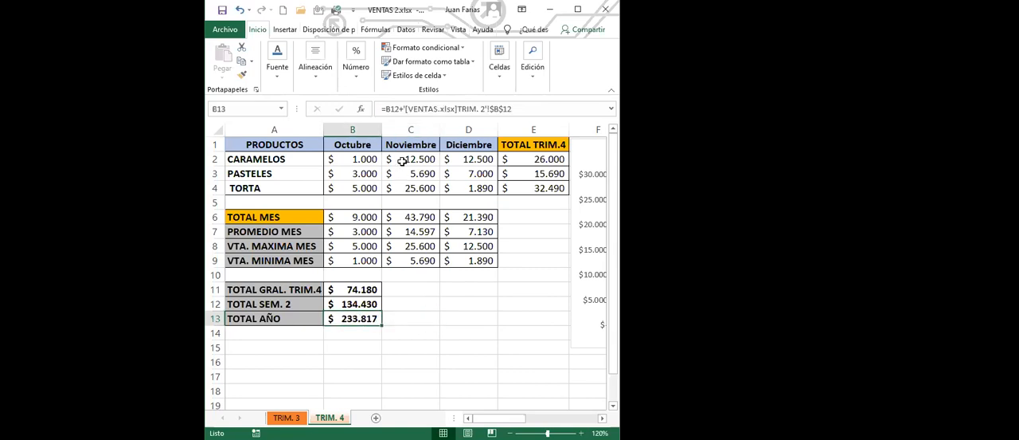
- Copy the formula of B13 into C13 as visible text: =B12+'[VENTAS.xlsx]TRIM. 2'!$B$12
drag(381, 108, 620, 115)
key(ctrl+c)
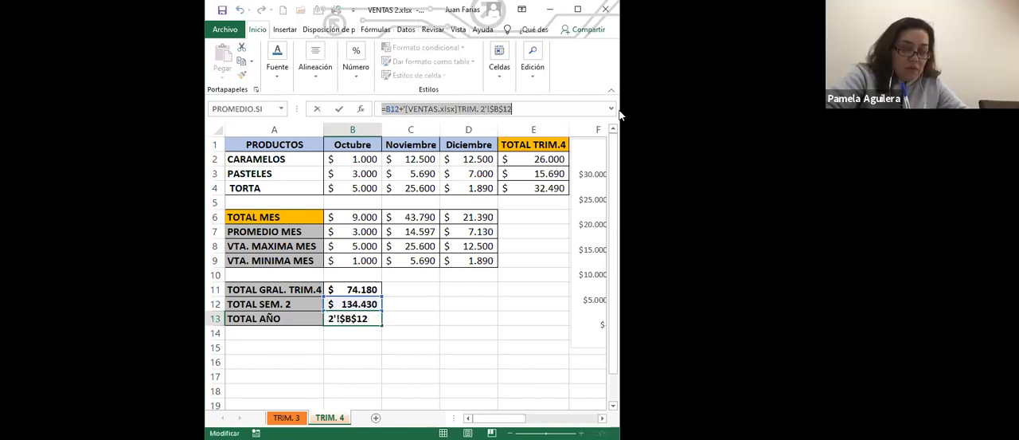
key(Tab)
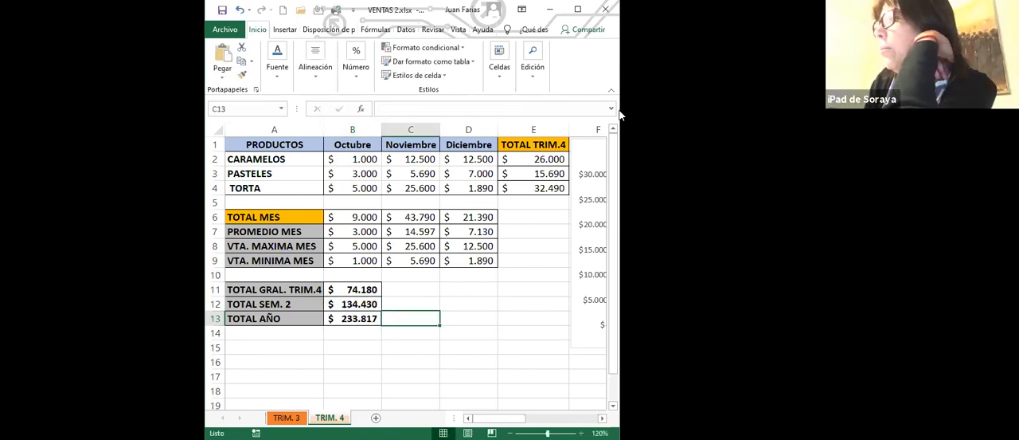
key(ctrl+v)
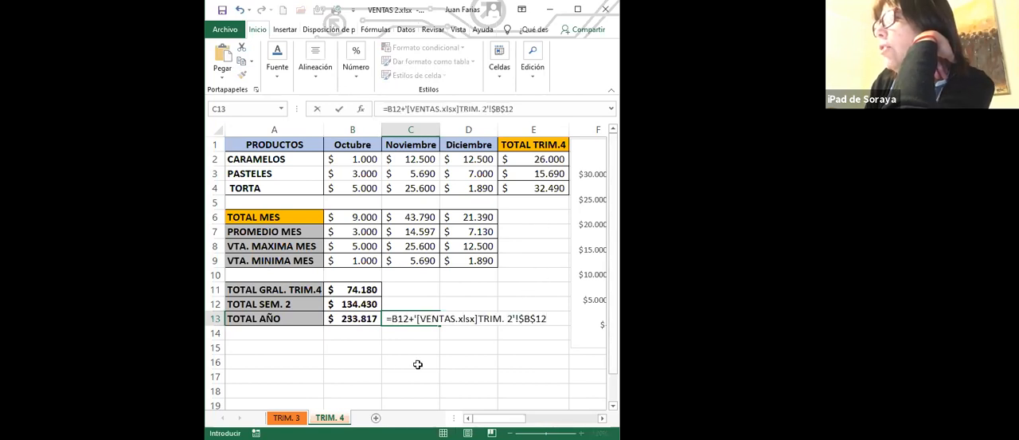
click(404, 350)
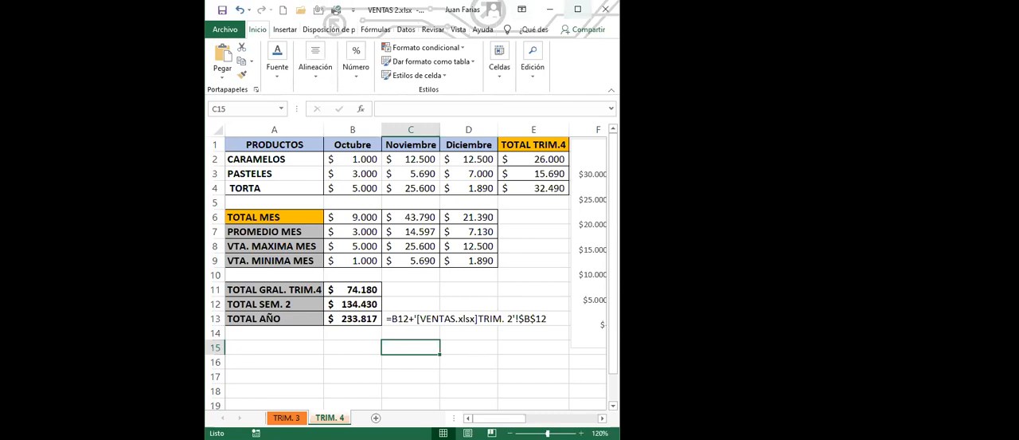
- Maximize the VENTAS 2 window and make the formula text in C13 bold
click(578, 14)
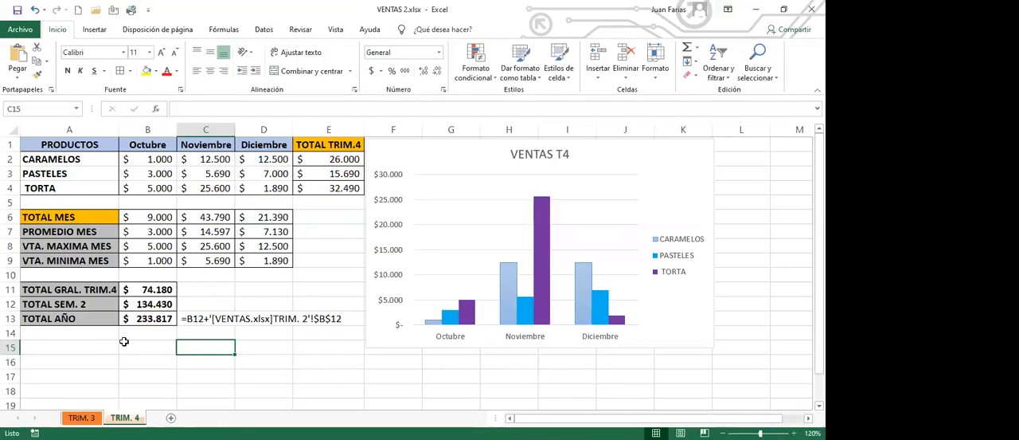
click(197, 319)
click(67, 71)
click(241, 350)
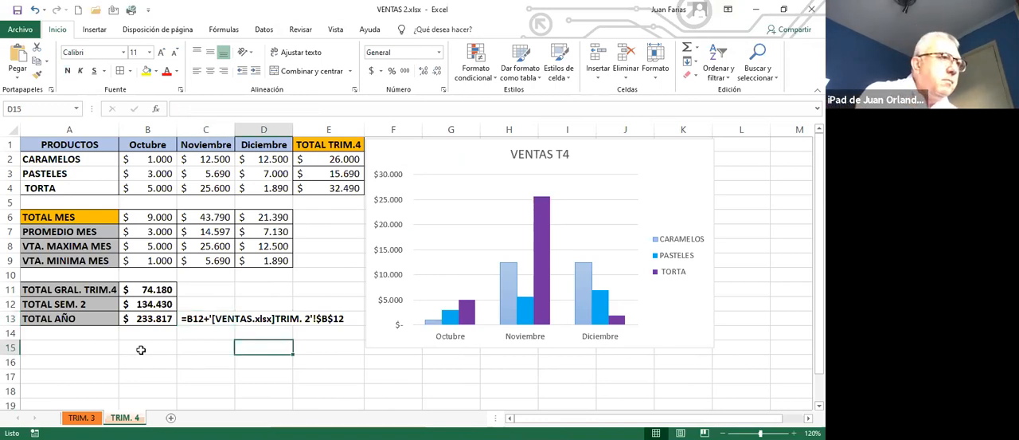
click(96, 348)
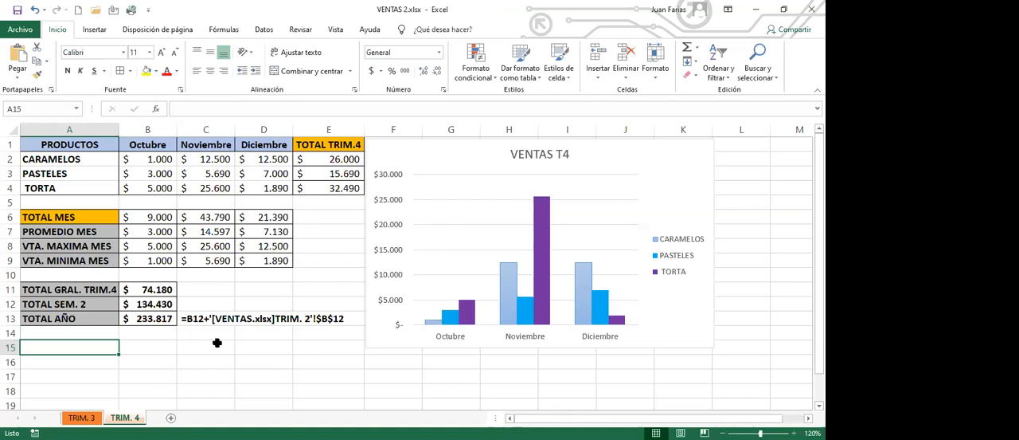
click(203, 350)
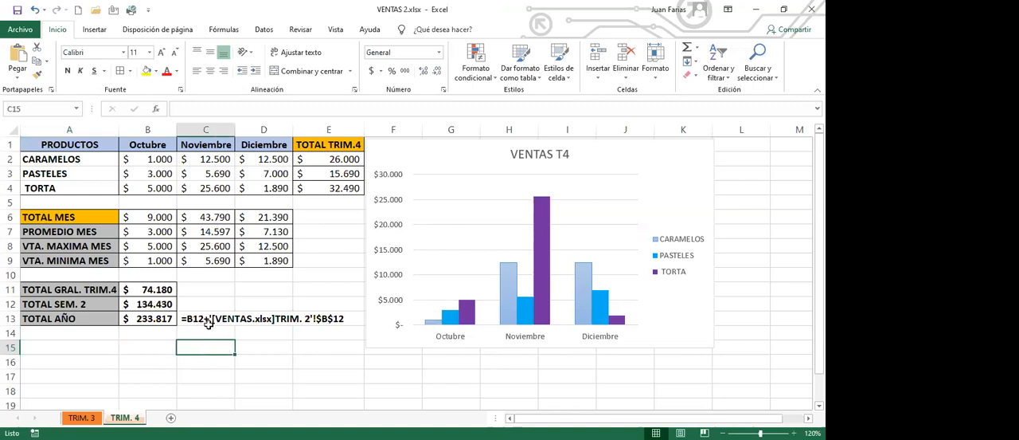
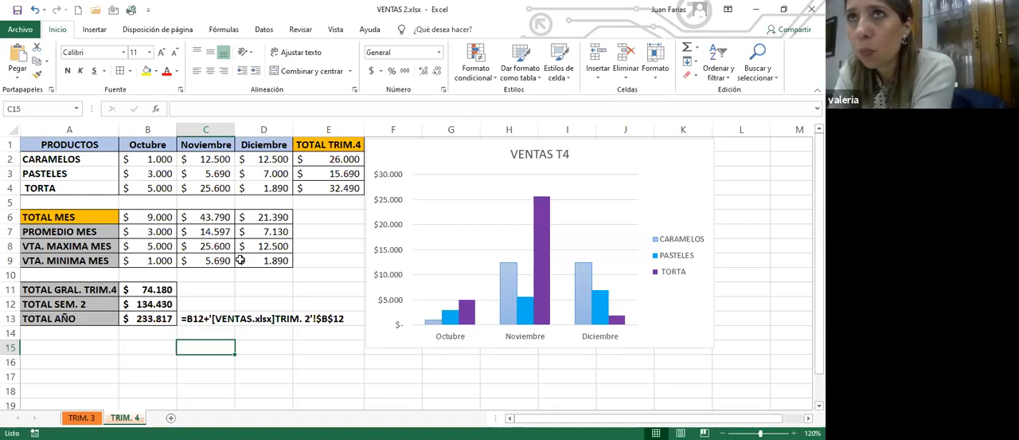
click(239, 261)
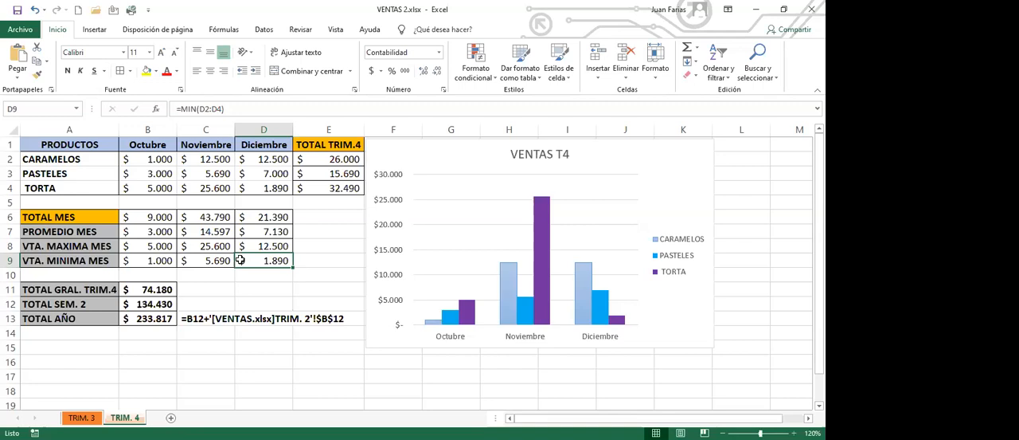
click(244, 373)
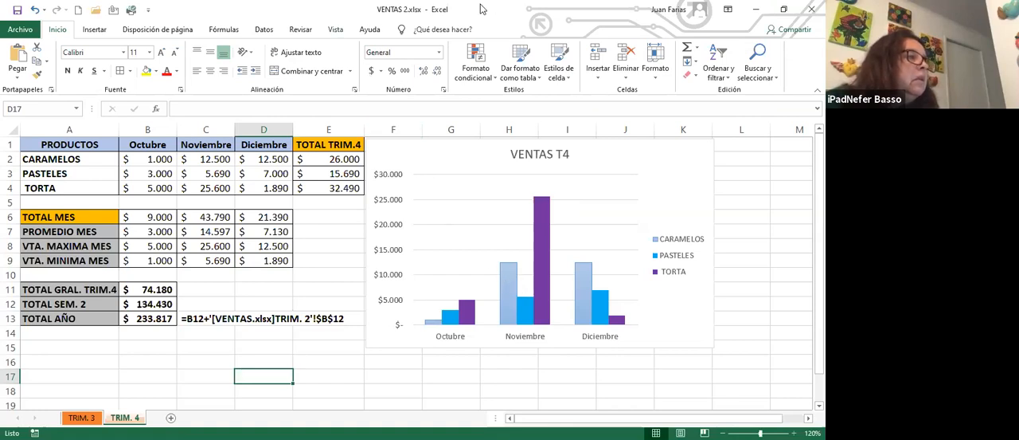
- Magnify the TRIM. 4 sheet to 400% around the selected cell to examine the formula text in C13
key(alt+n)
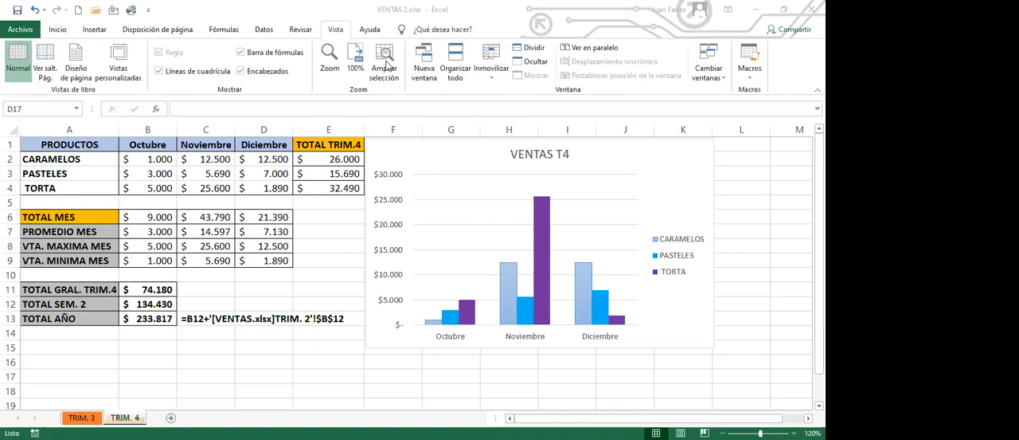
click(360, 98)
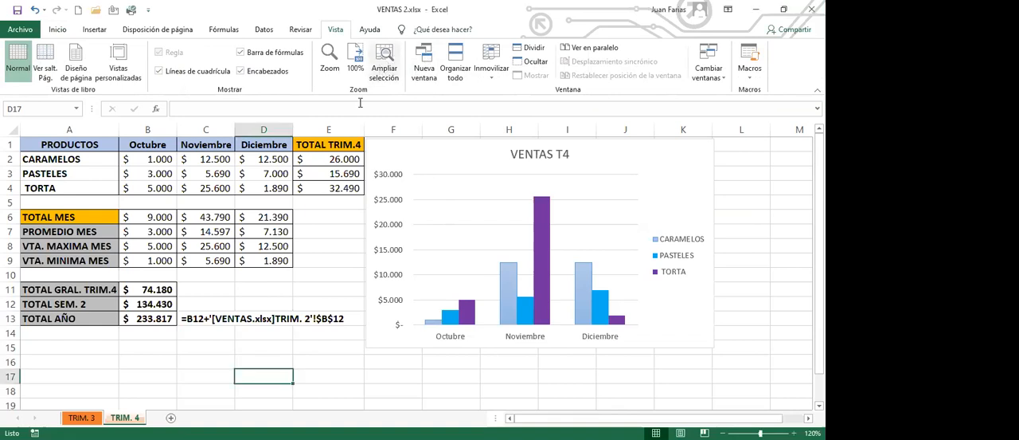
click(388, 57)
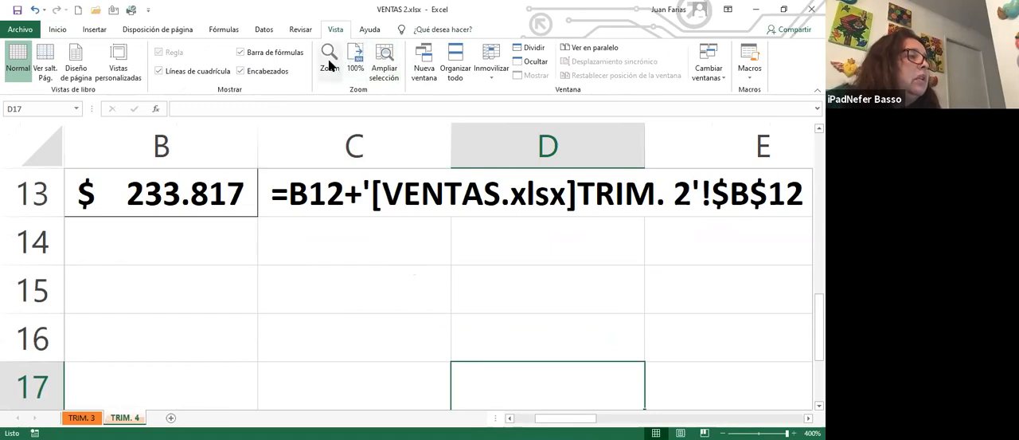
click(347, 240)
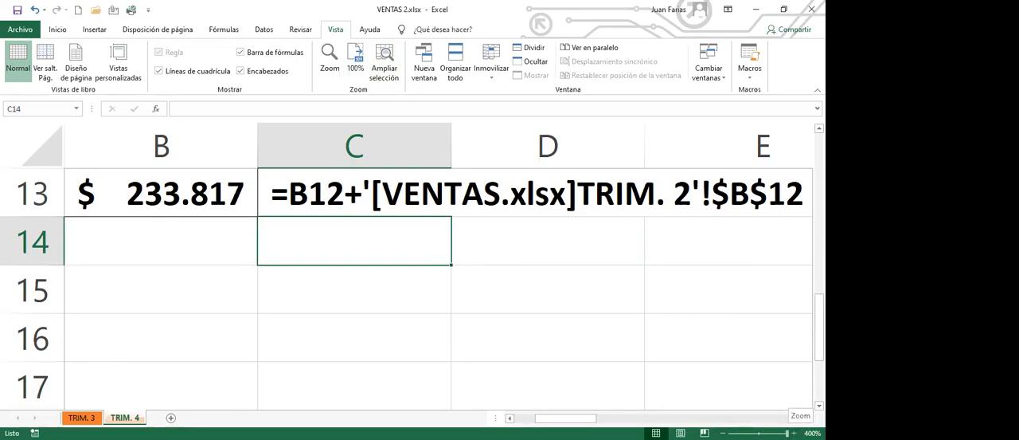
- Set the TRIM. 4 sheet's zoom to 100% and leave the zoom options without further changes
drag(787, 433, 758, 433)
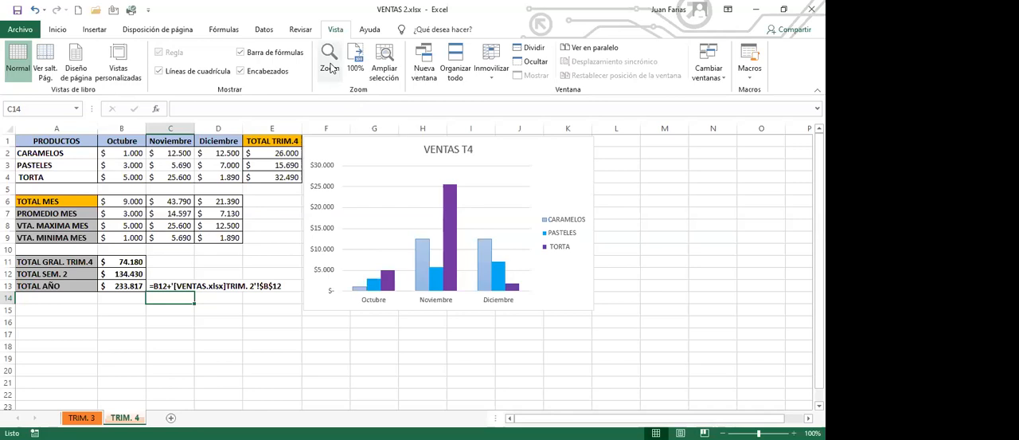
click(330, 69)
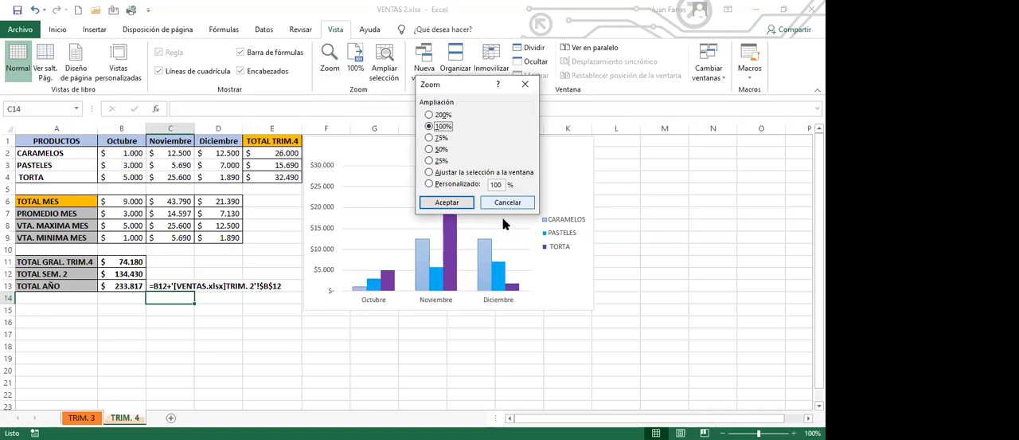
click(525, 86)
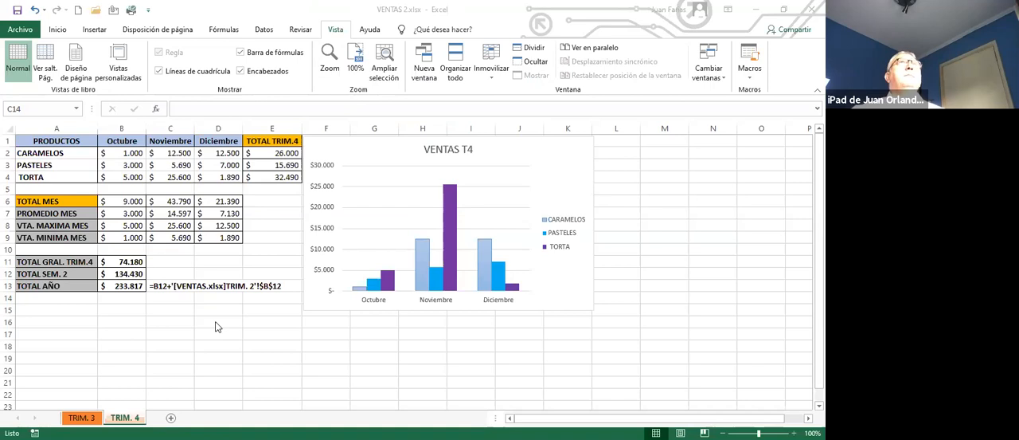
- Change several sales amounts in the linked VENTAS.xlsx workbook to test the automatic update of TOTAL AÑO in VENTAS 2
click(131, 302)
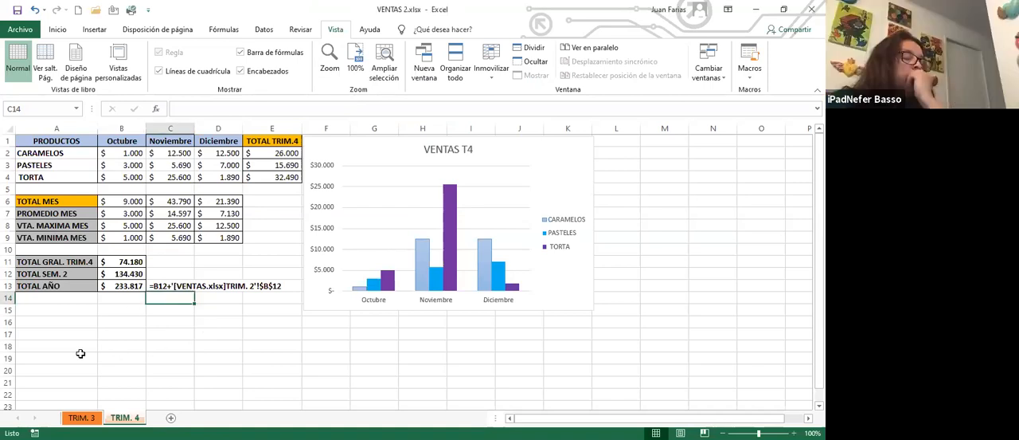
click(53, 310)
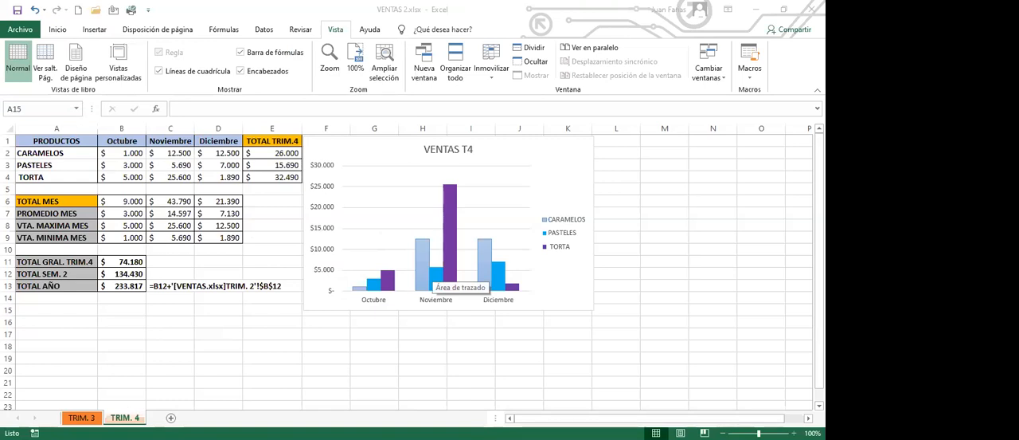
text(=)
key(Return)
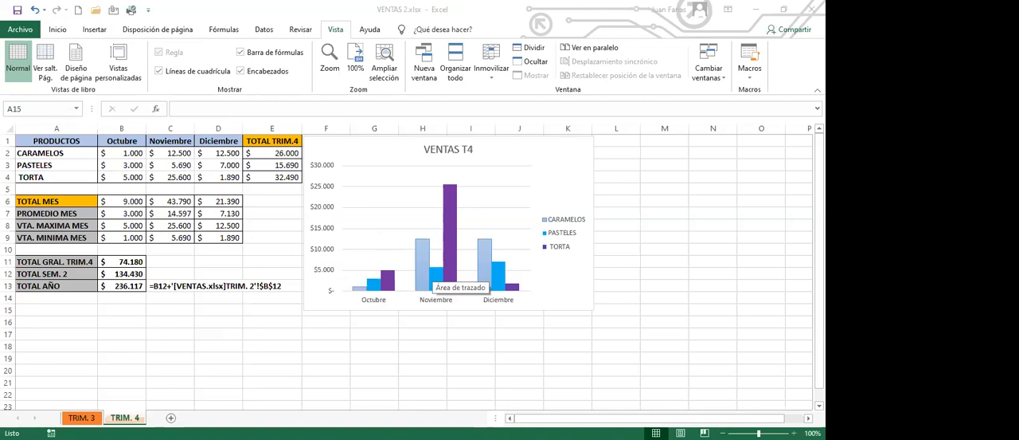
text(1)
key(Return)
text(1)
key(Return)
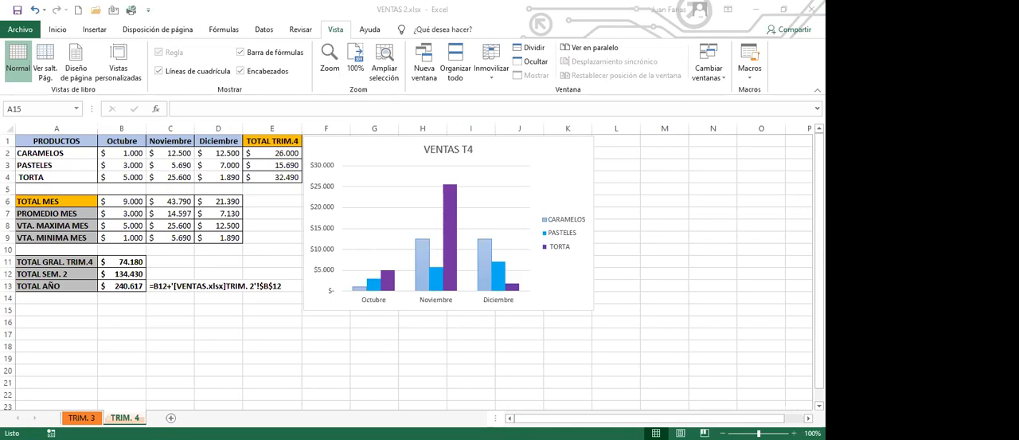
text(=)
key(Return)
text(5)
key(Return)
text(5)
key(Return)
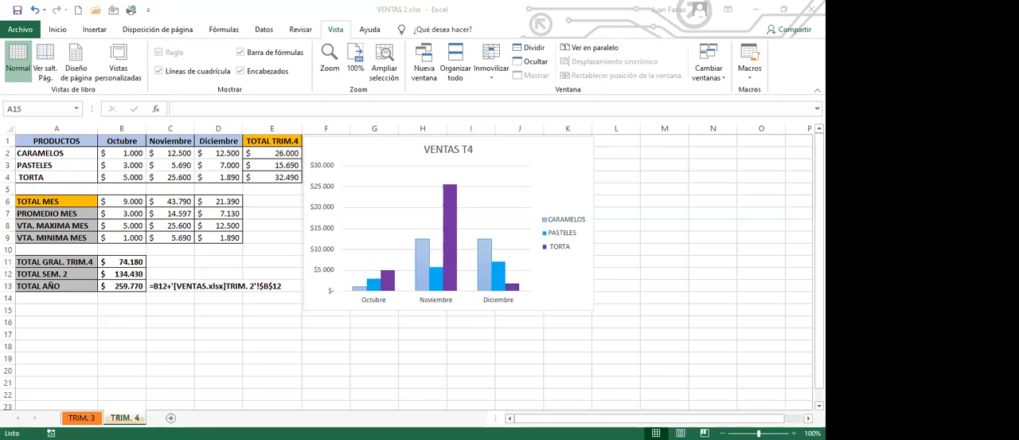
- Examine the linked formula behind TOTAL AÑO in B13 and enlarge the sheet to 110%
click(134, 309)
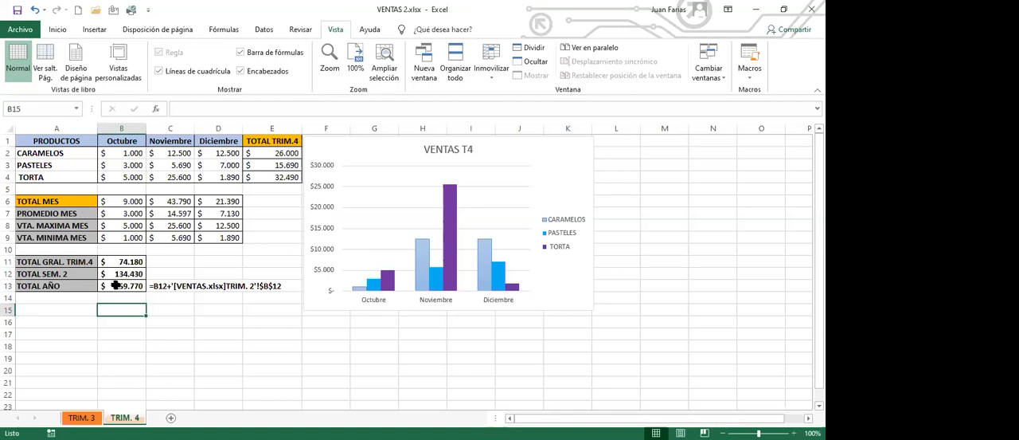
click(121, 287)
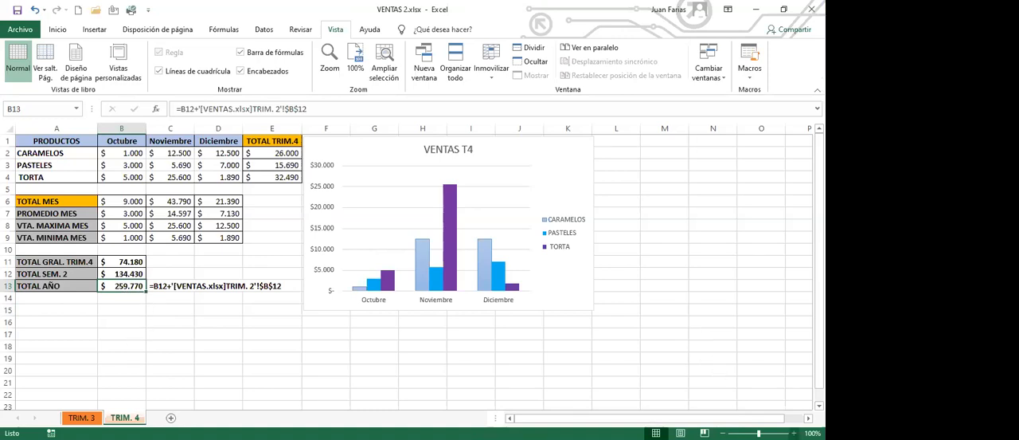
click(793, 433)
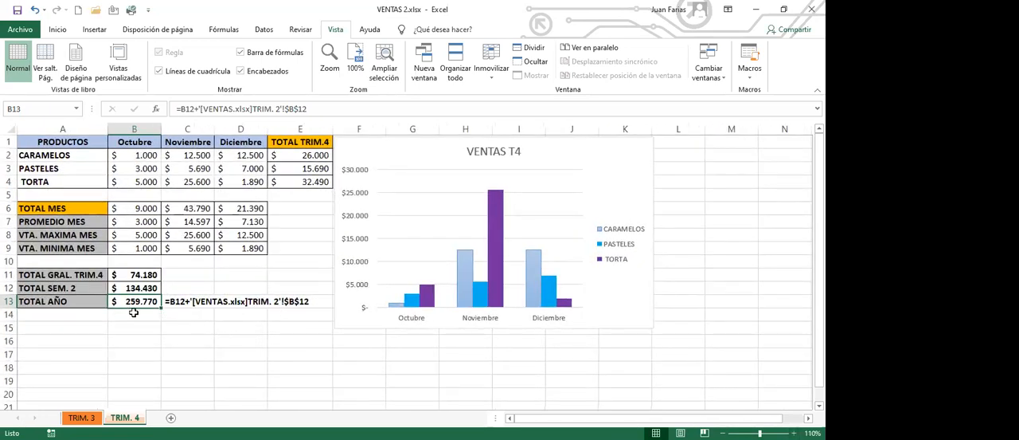
- Close the VENTAS 2 workbook
click(179, 318)
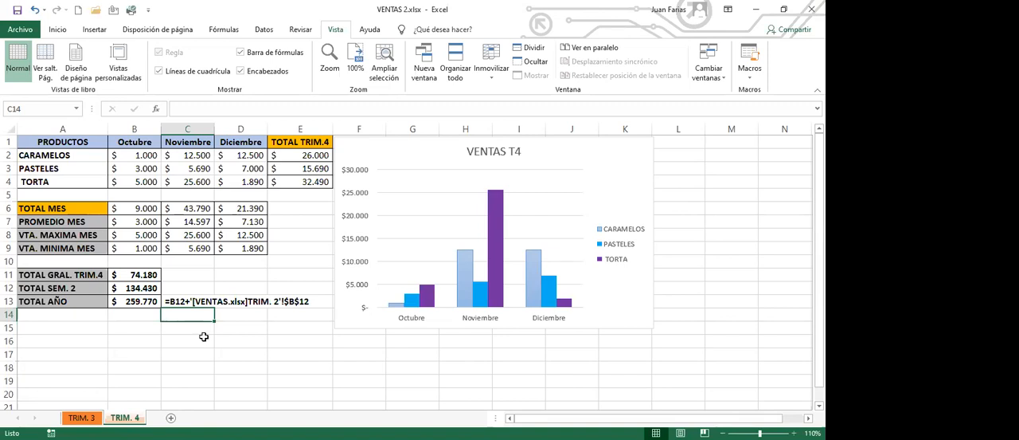
click(203, 339)
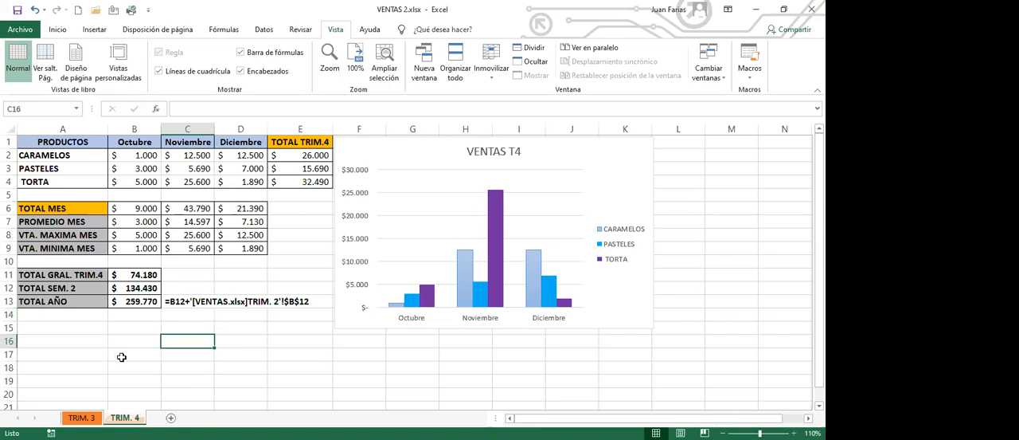
click(812, 10)
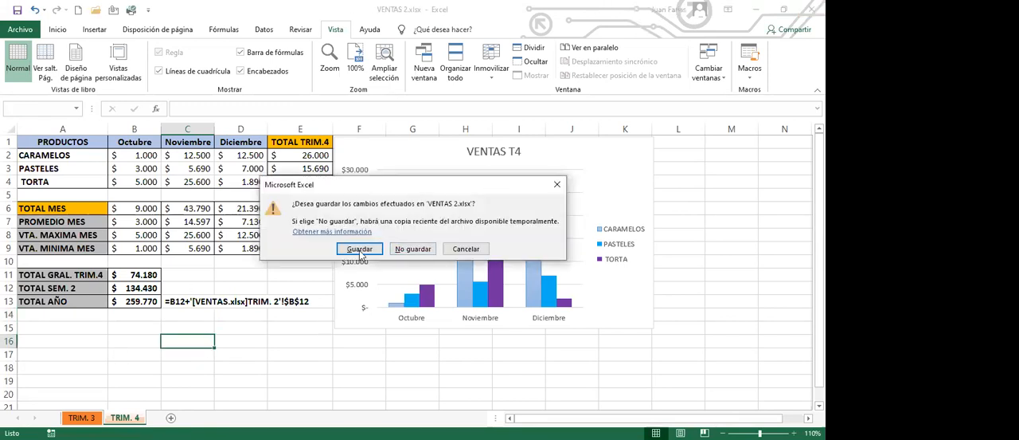
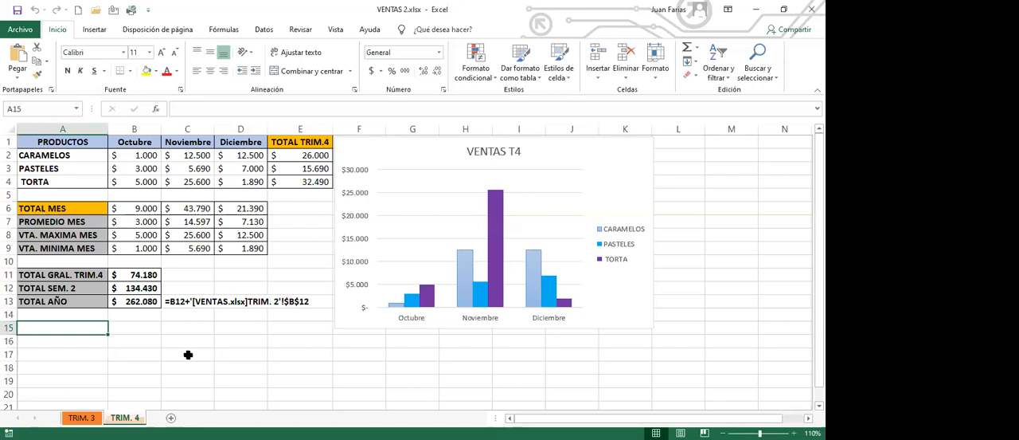
click(193, 327)
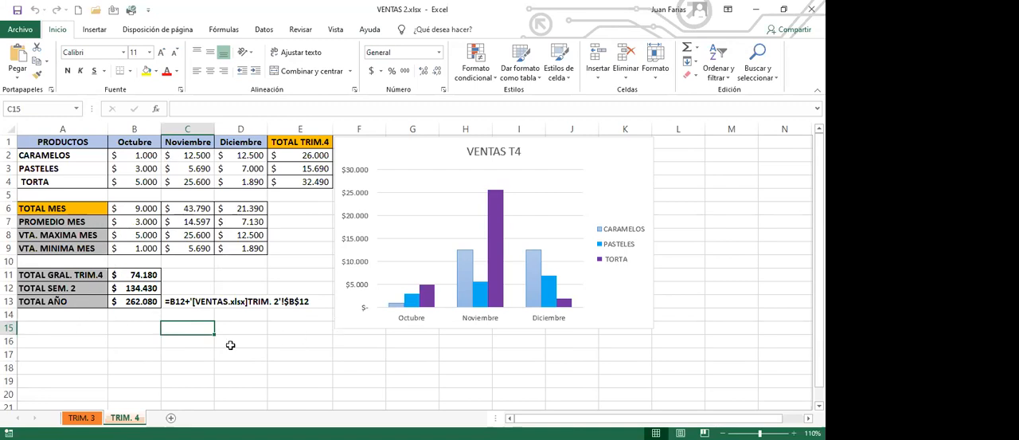
click(85, 337)
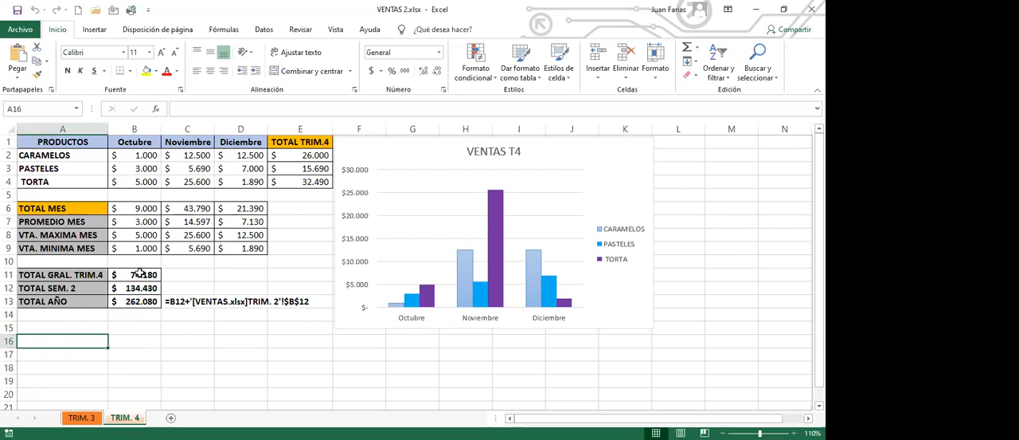
click(139, 330)
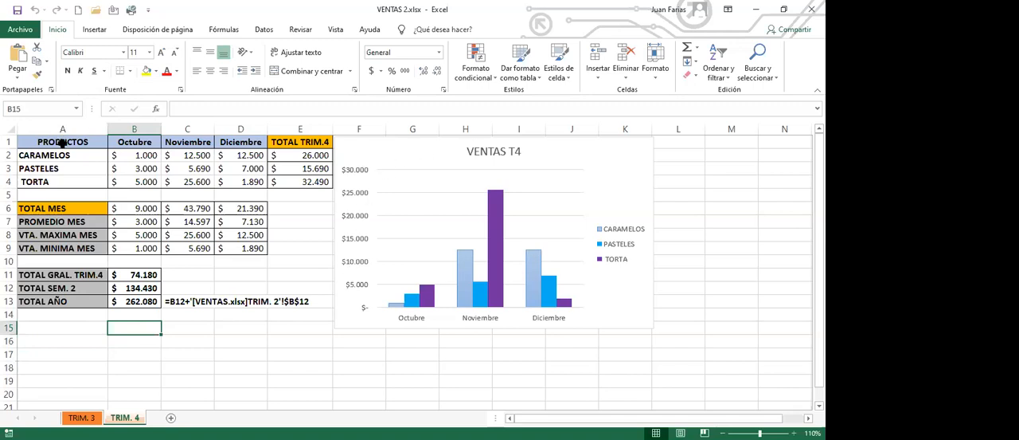
drag(61, 142, 229, 191)
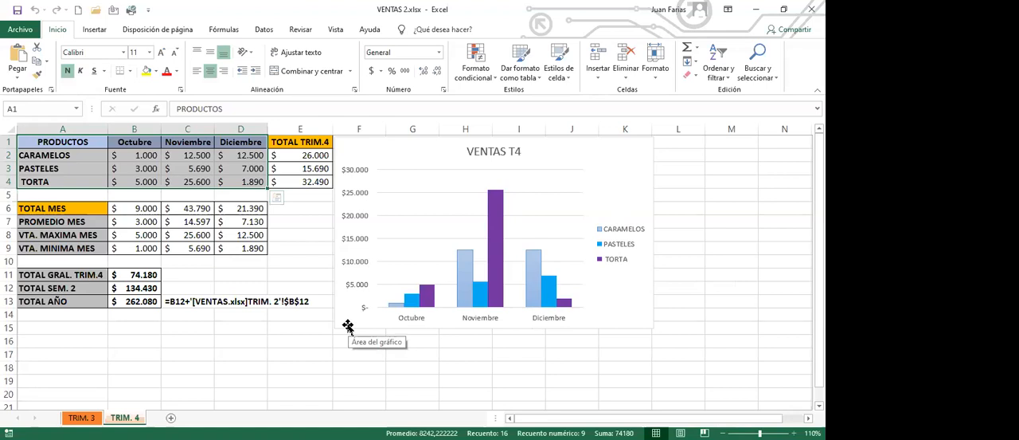
click(208, 332)
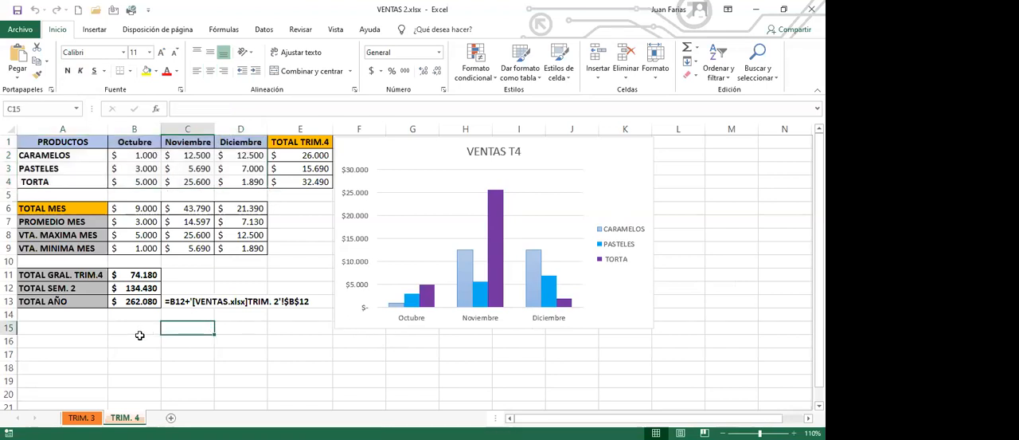
click(74, 328)
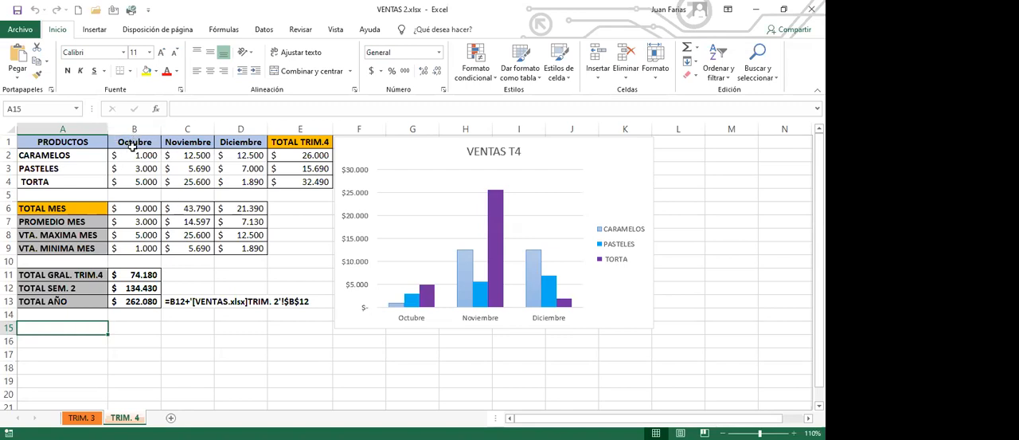
- Insert a 3-D pie chart from the months in B1:D1 and the TOTAL MES amounts in B6:D6, and place it below the VENTAS T4 chart
drag(134, 141, 239, 141)
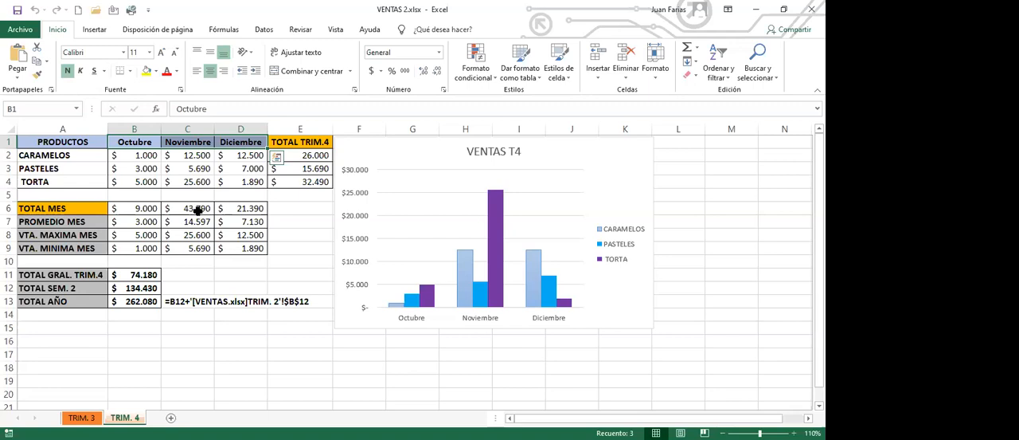
drag(147, 209, 237, 210)
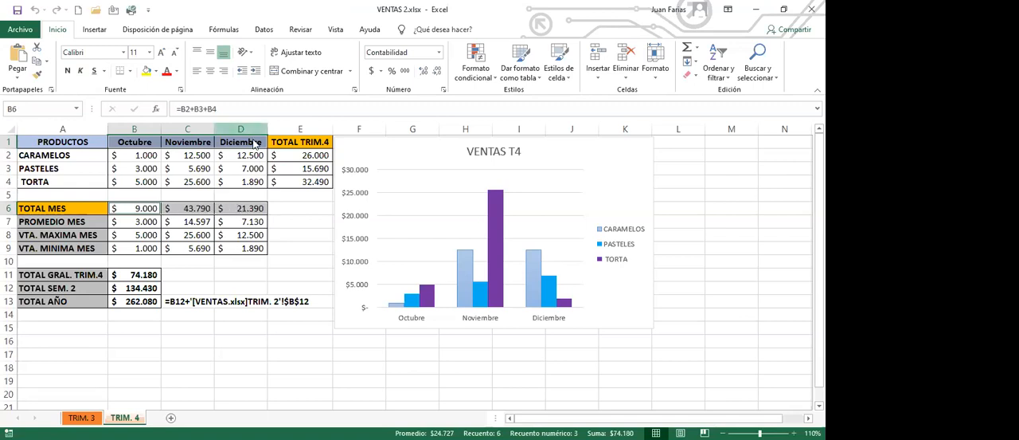
click(94, 30)
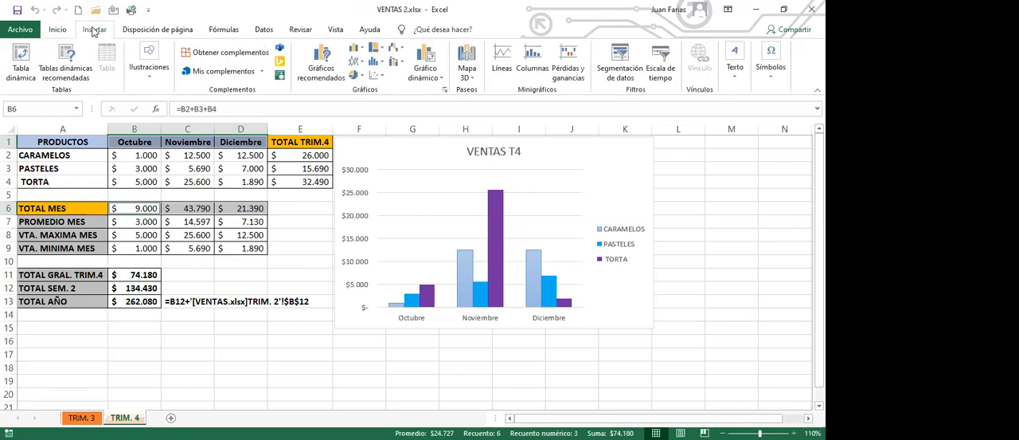
click(361, 79)
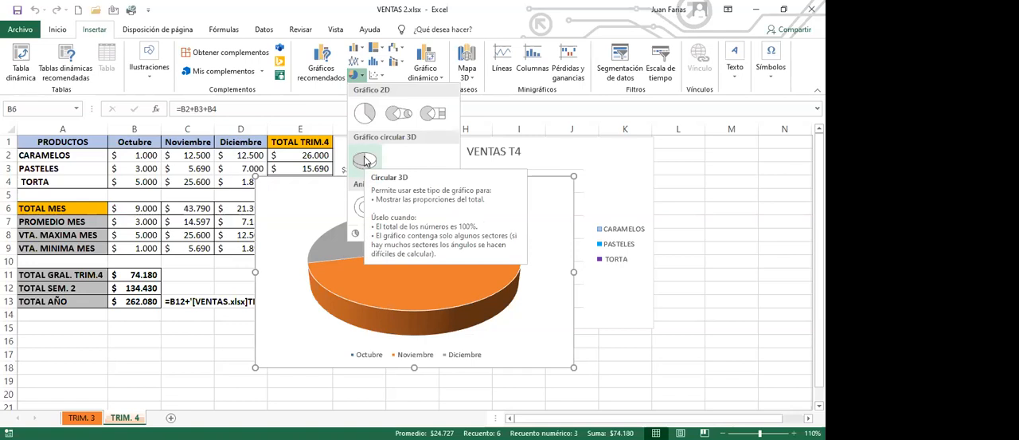
click(365, 160)
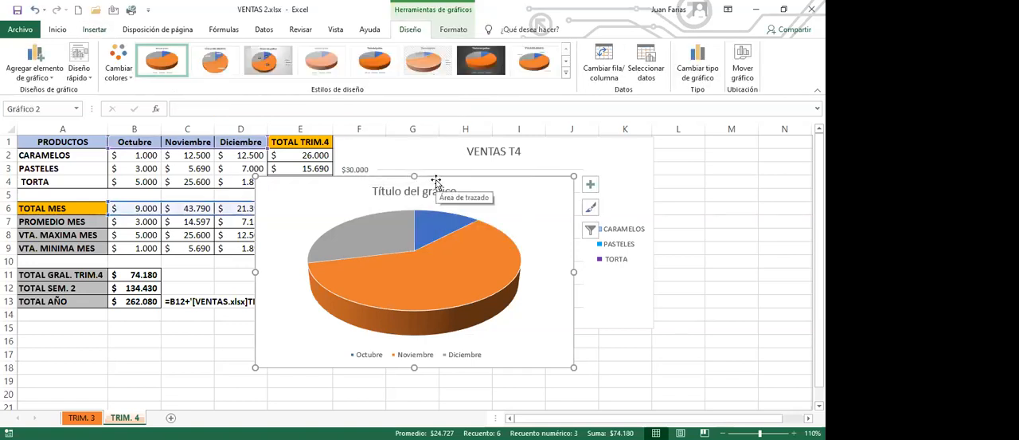
drag(435, 179, 516, 338)
scroll(349, 314, down, 3)
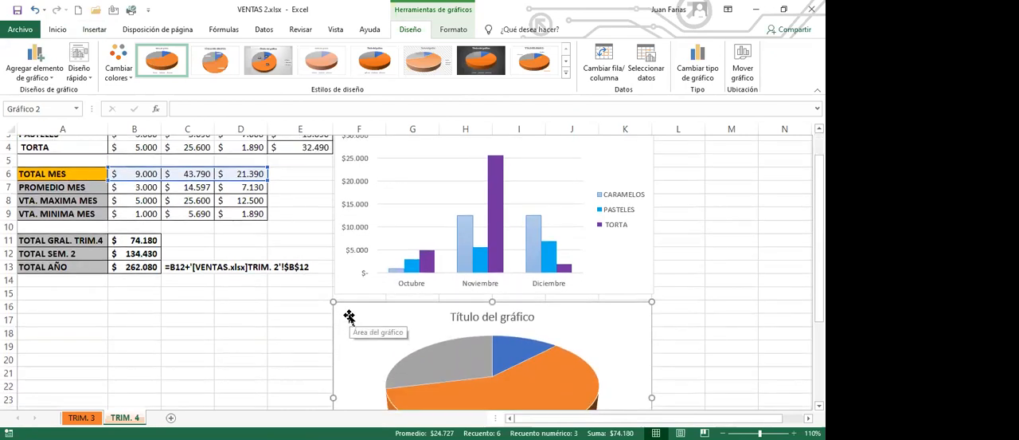
- Replace the pie chart's title with "% VENTAS MENSUALES"
scroll(349, 316, down, 1)
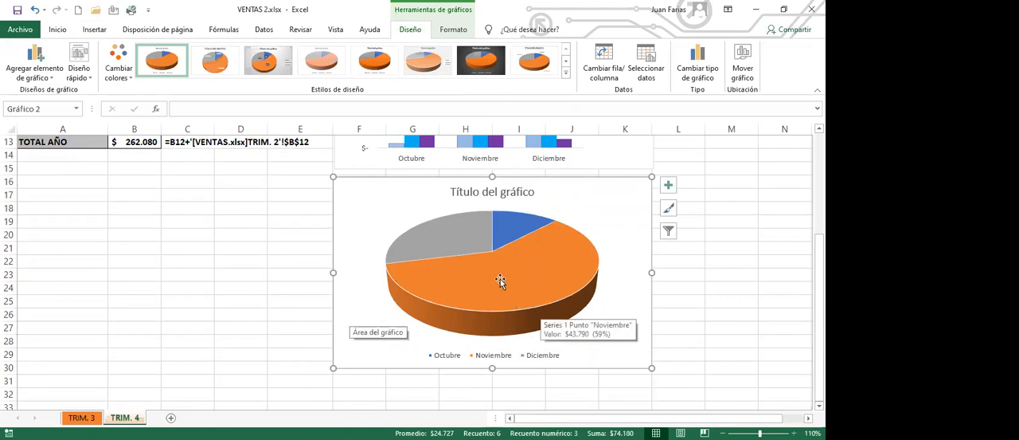
click(454, 192)
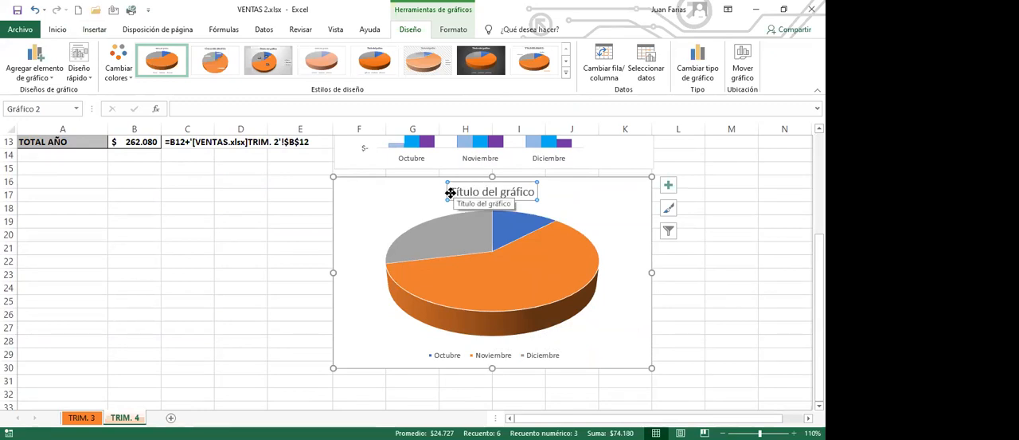
drag(452, 191, 531, 191)
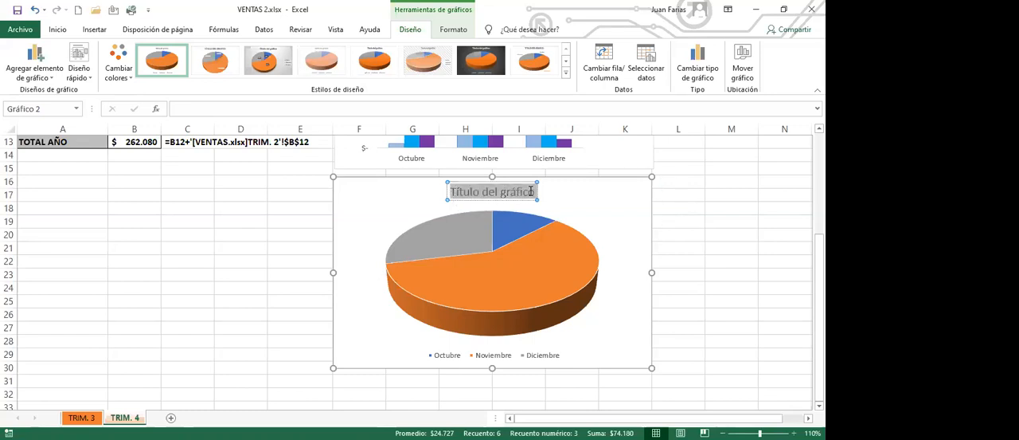
text(VENTAS MENSUALES)
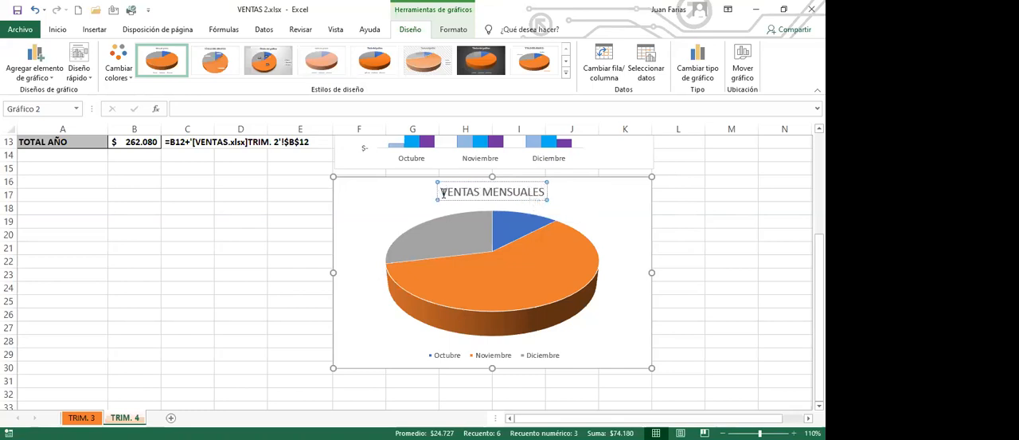
text(%)
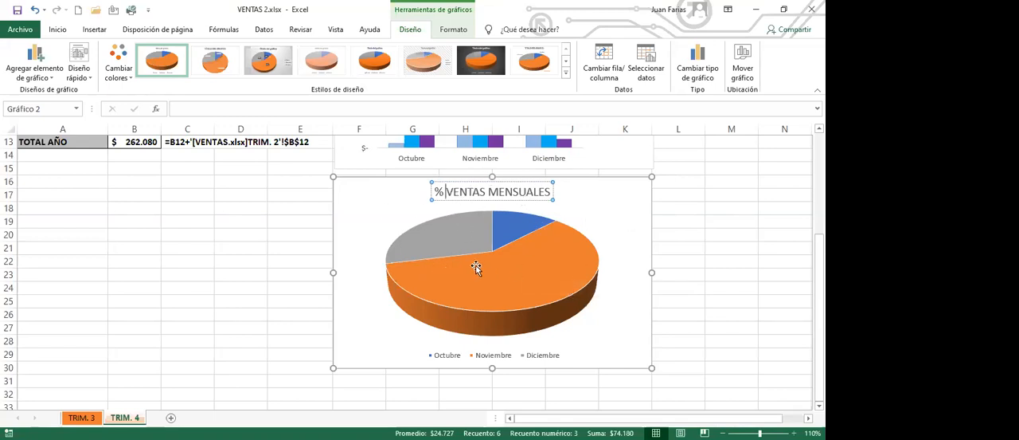
click(374, 197)
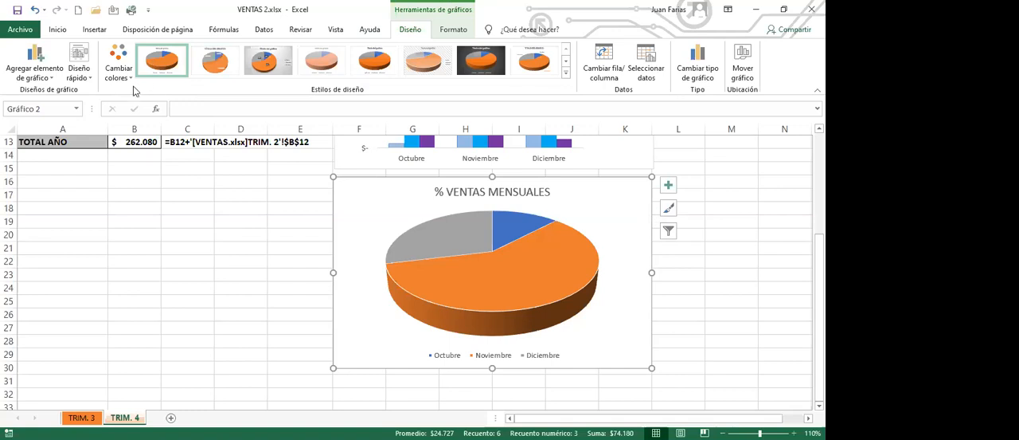
- Apply quick layout Diseño 1 to the pie chart and recolour it with the green, blue and yellow Multicolor palette
click(90, 84)
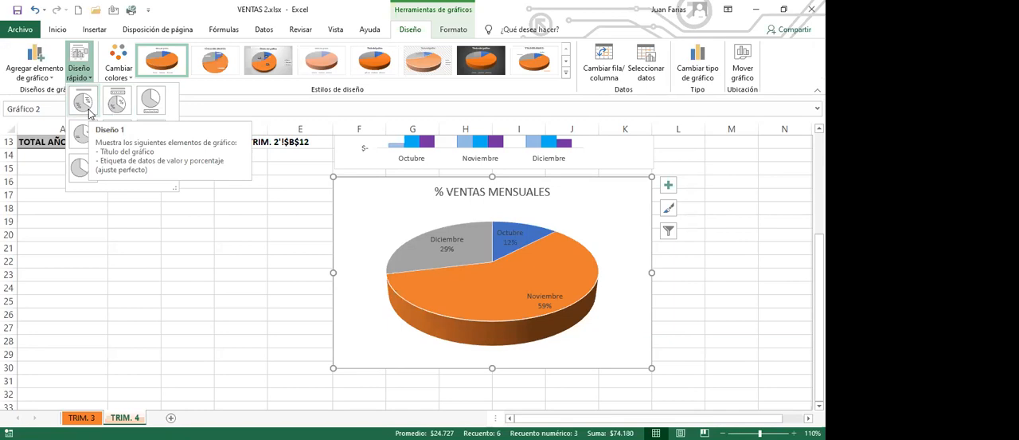
click(84, 101)
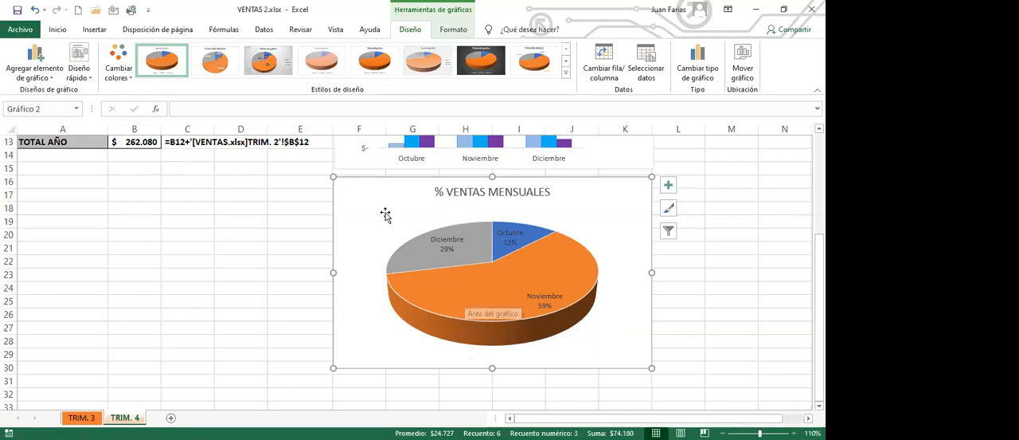
click(128, 84)
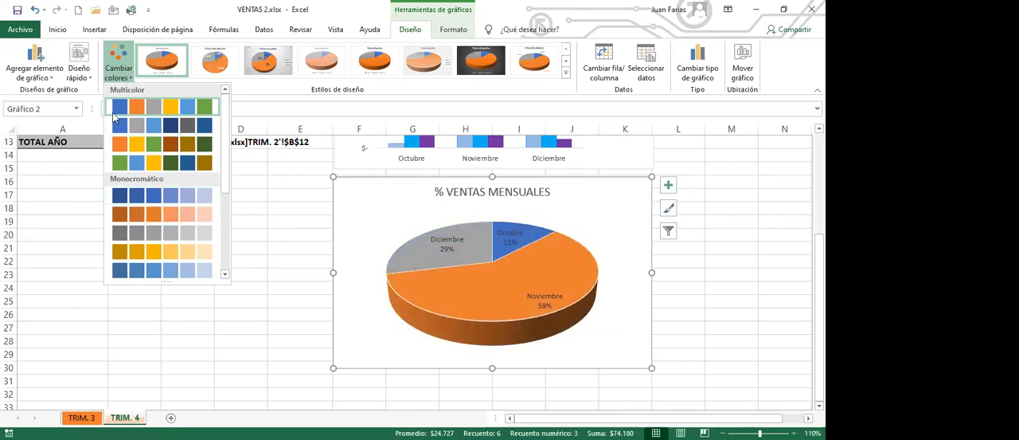
click(155, 167)
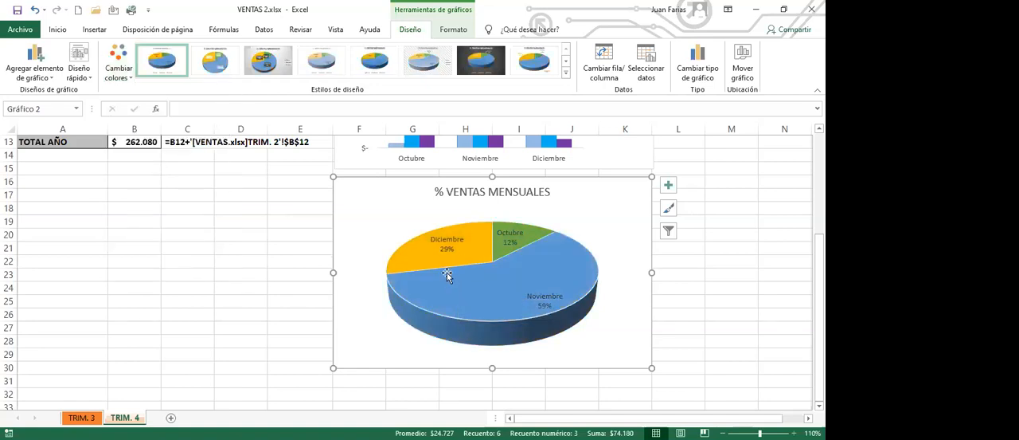
- Make all month and percentage data labels of the pie chart bold
click(542, 299)
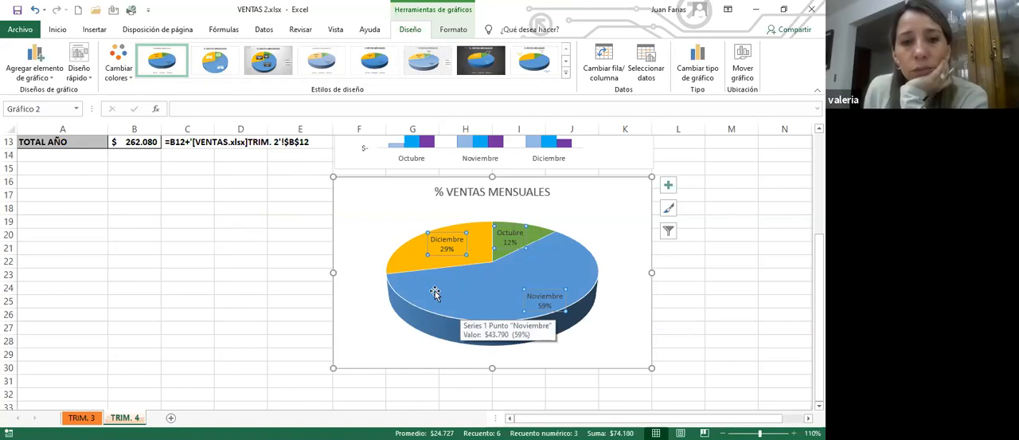
click(57, 32)
click(67, 71)
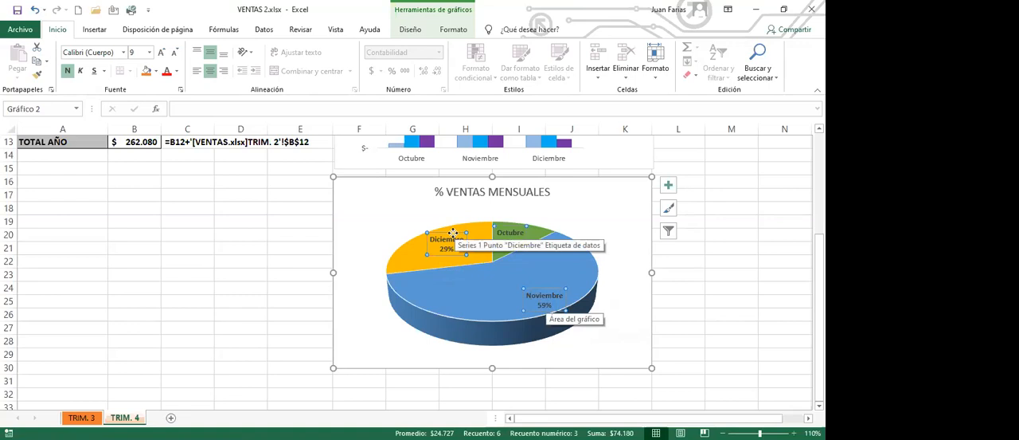
- Move the Diciembre, Noviembre and Octubre labels outside the pie, each beside its slice with a leader line, and deselect the chart
click(452, 232)
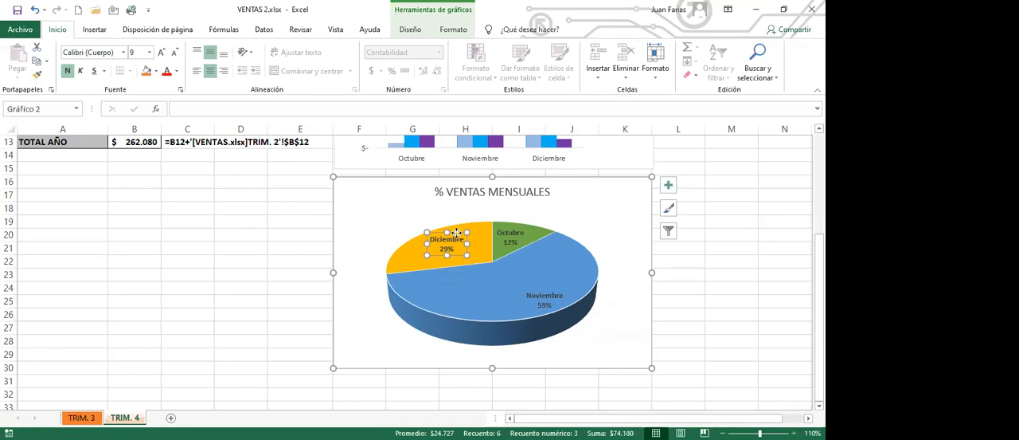
drag(456, 232, 393, 202)
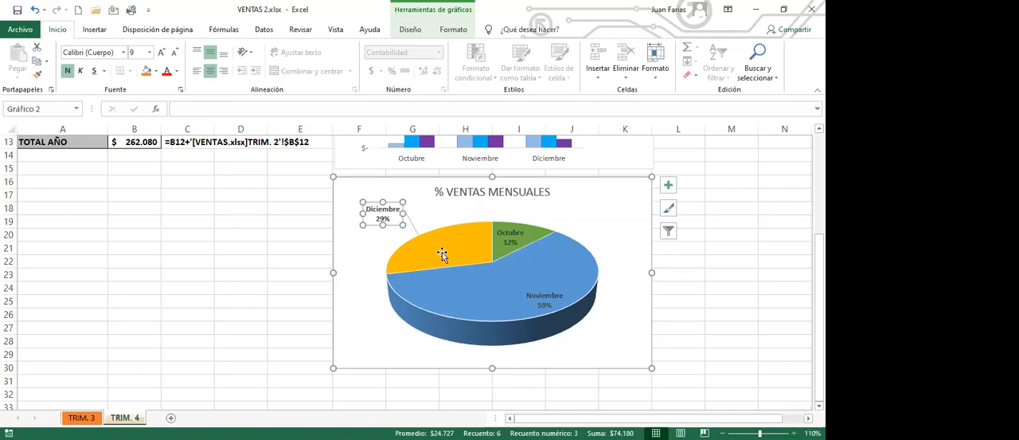
mouse_move(444, 249)
click(546, 295)
drag(547, 293, 617, 340)
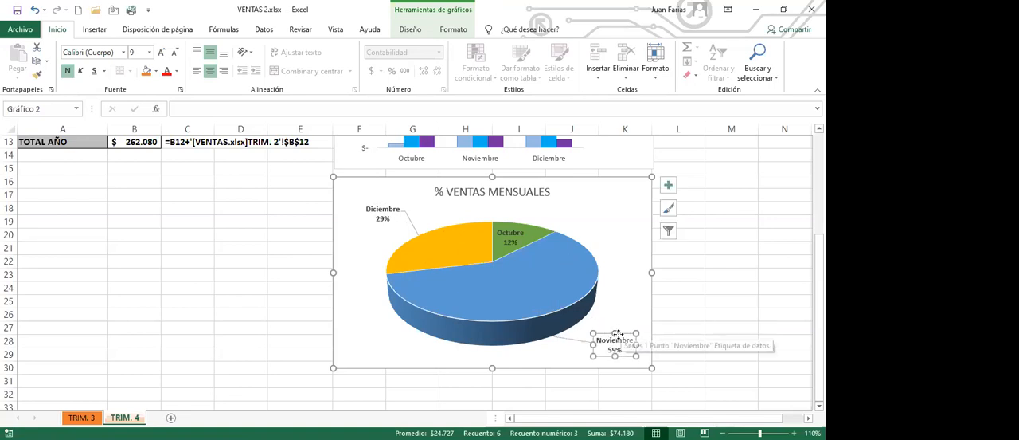
click(521, 232)
drag(522, 232, 567, 224)
drag(593, 210, 601, 207)
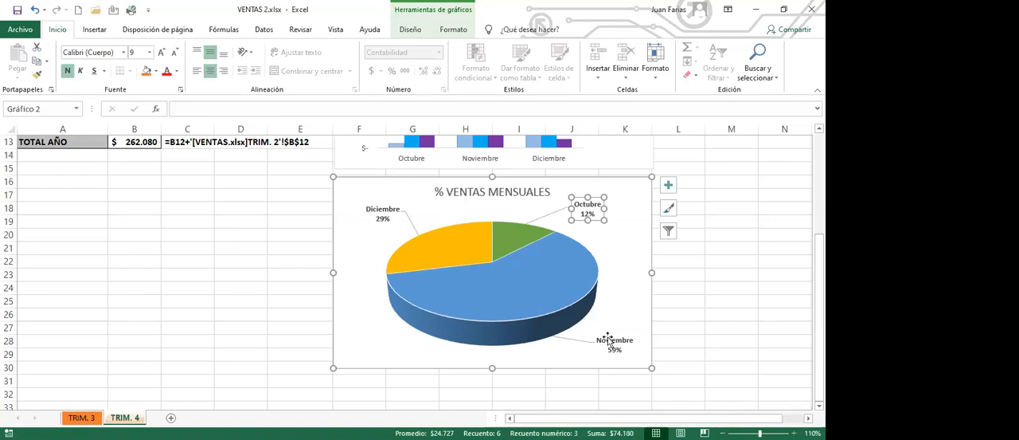
drag(607, 343, 588, 352)
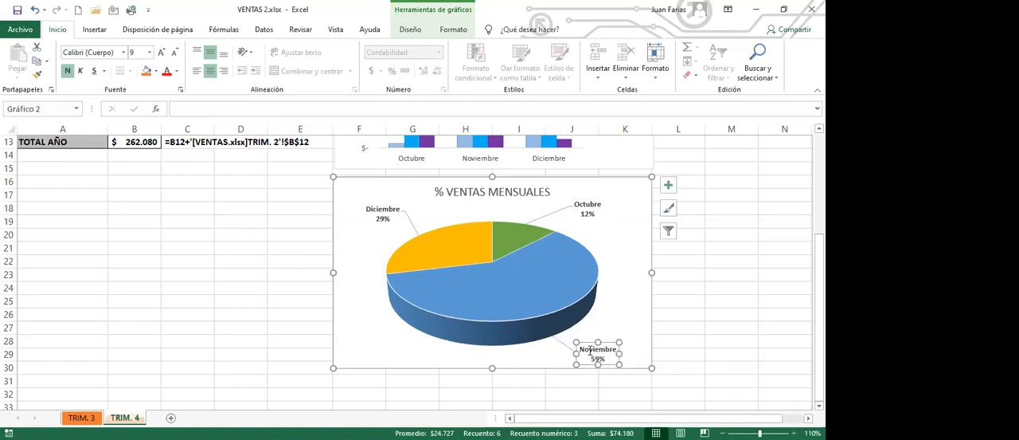
click(273, 213)
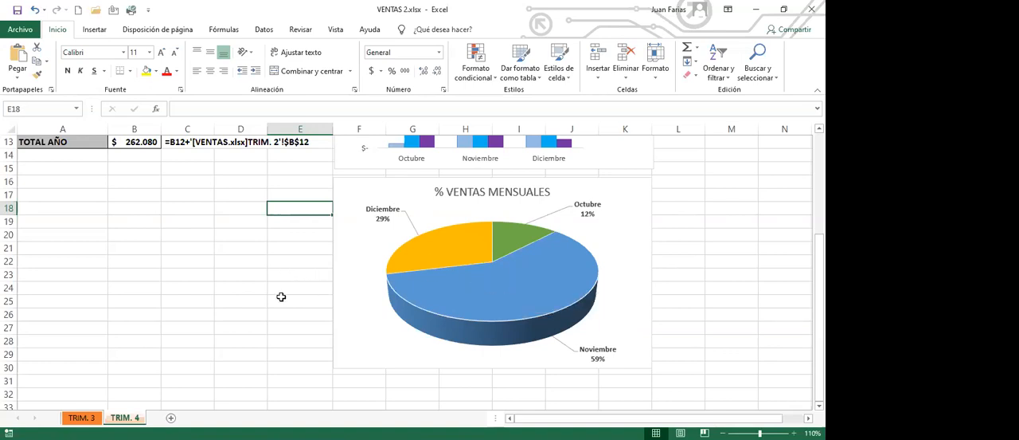
- Select the monthly product sales in B1:D4 to compare them with the charts
scroll(278, 300, up, 1)
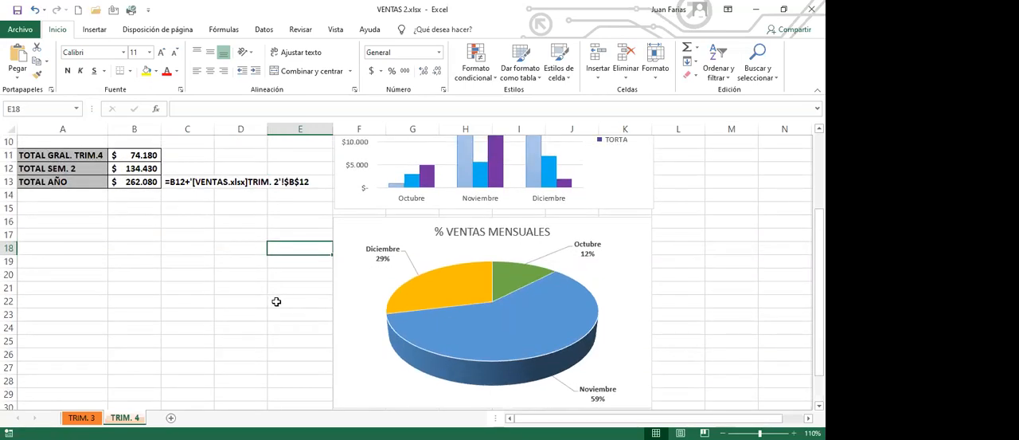
scroll(198, 268, up, 2)
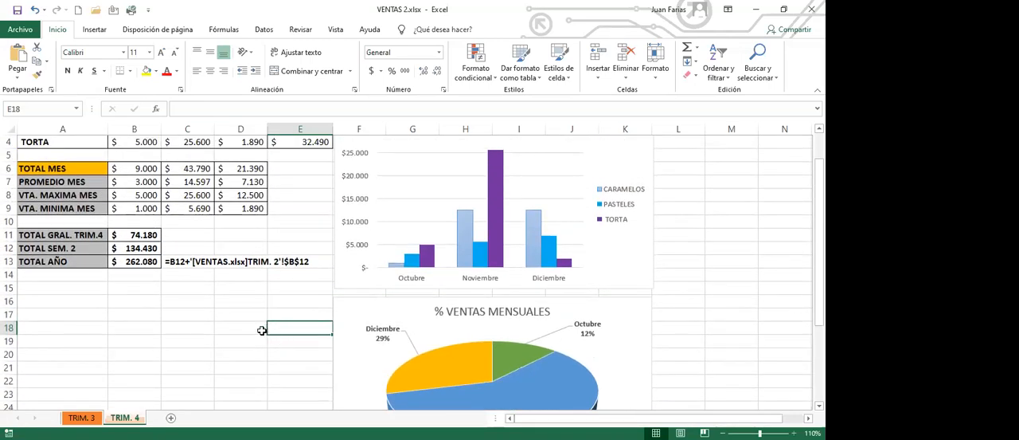
scroll(262, 330, up, 1)
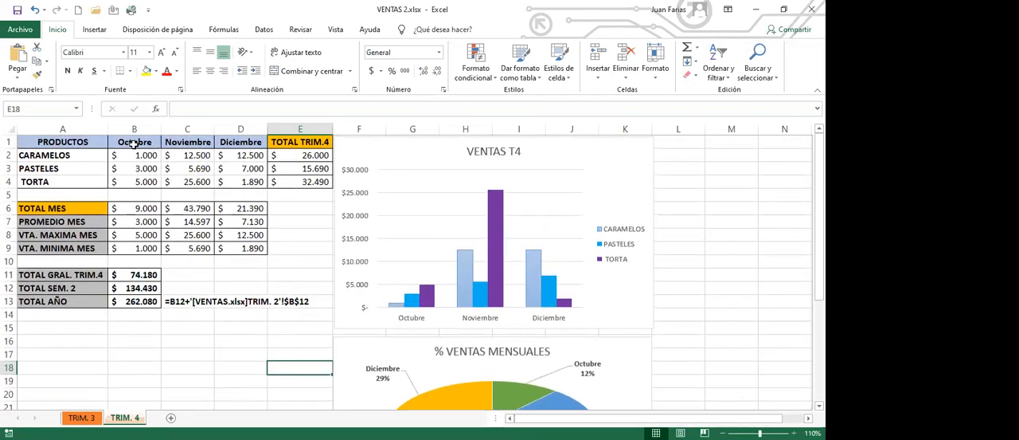
drag(134, 142, 249, 180)
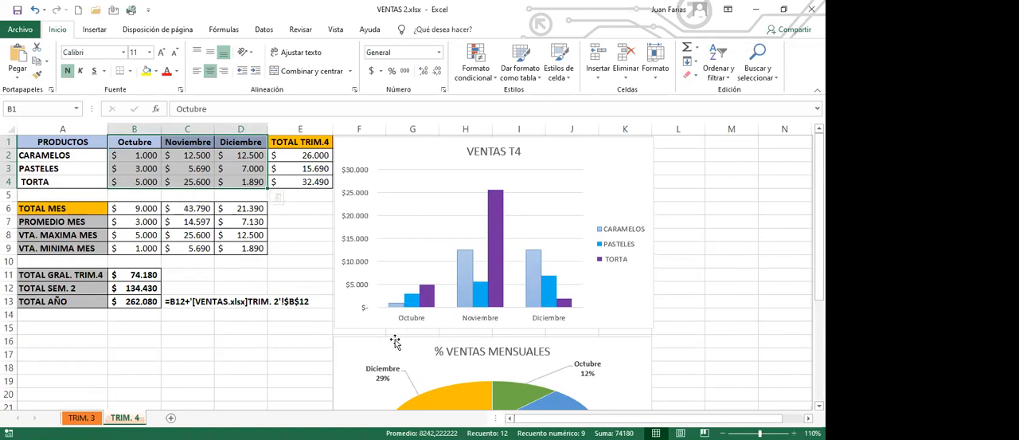
- Add data labels to the TORTA series of the VENTAS T4 column chart
click(229, 262)
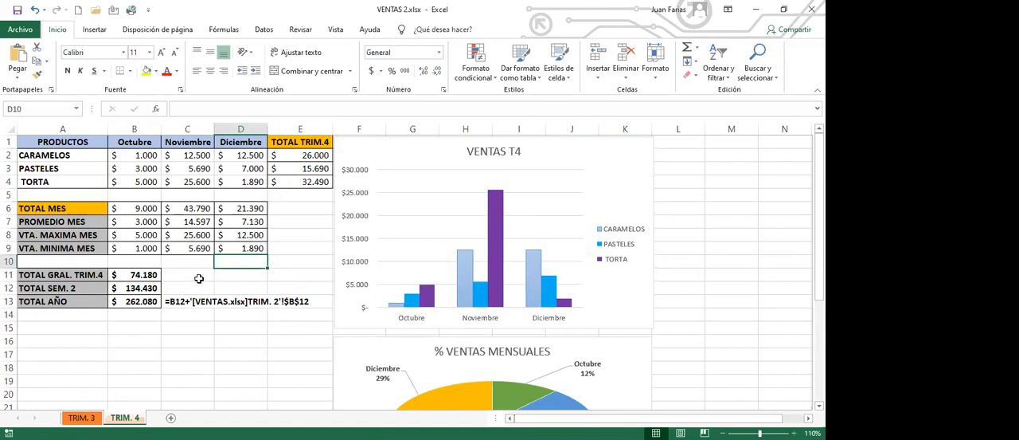
click(198, 276)
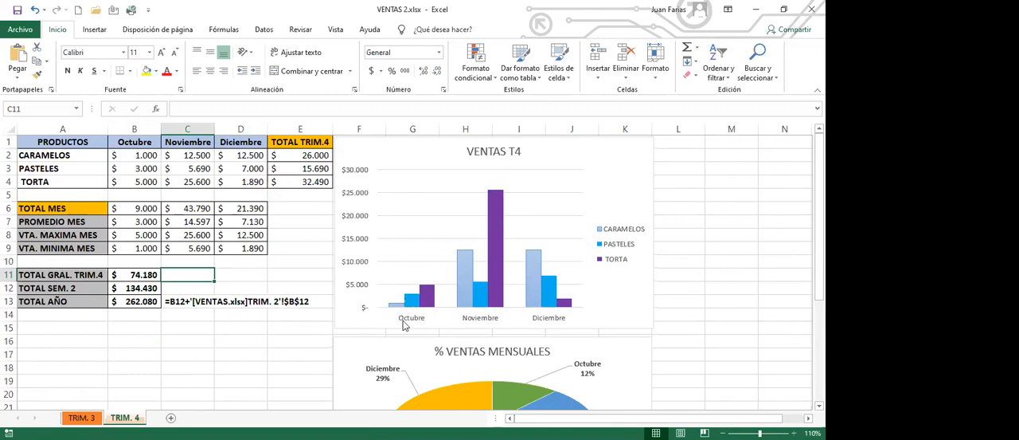
mouse_move(473, 270)
mouse_move(499, 201)
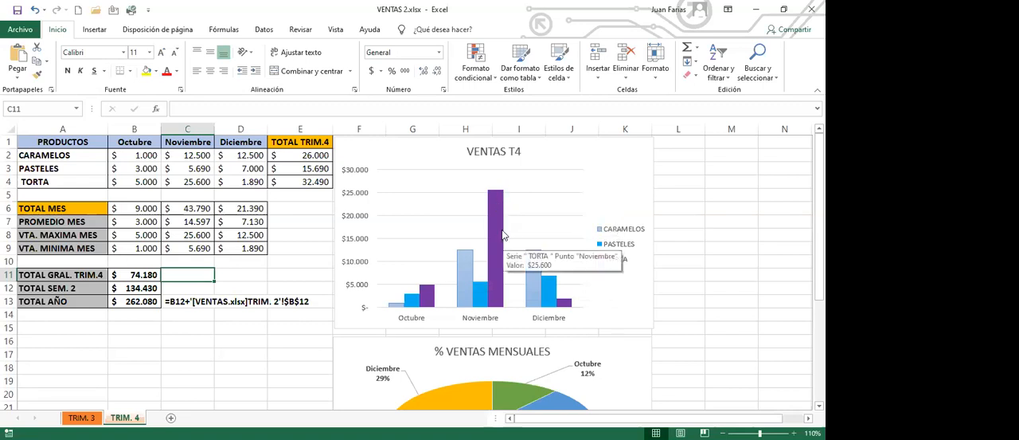
click(499, 209)
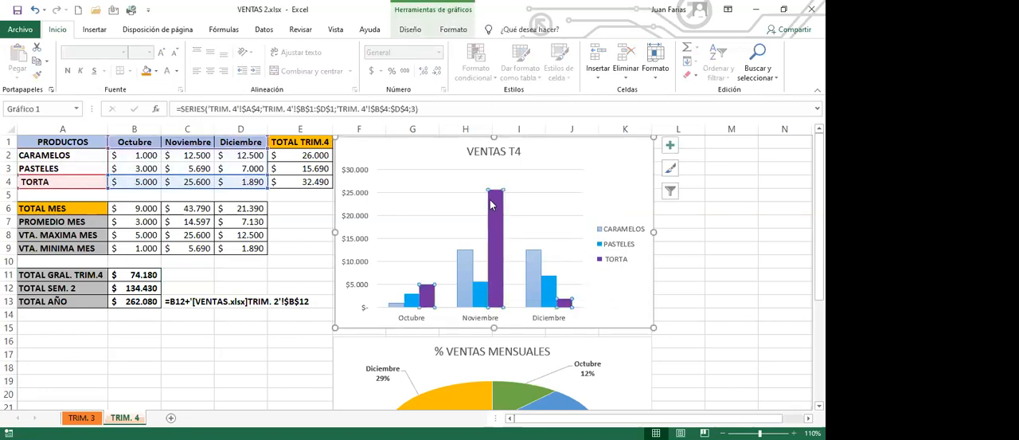
mouse_move(501, 211)
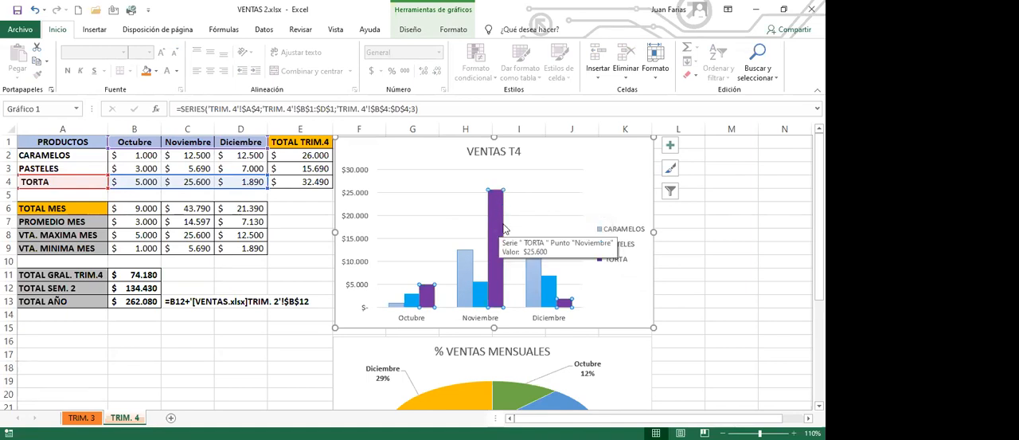
mouse_move(495, 247)
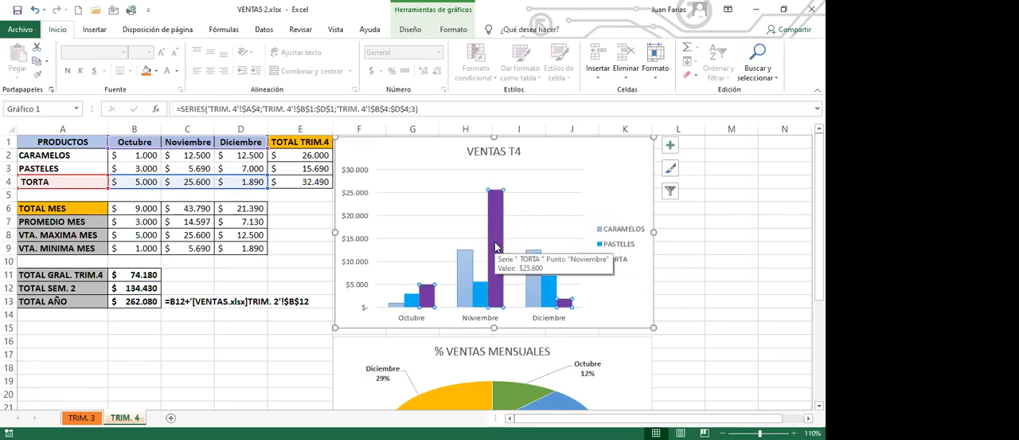
right_click(498, 207)
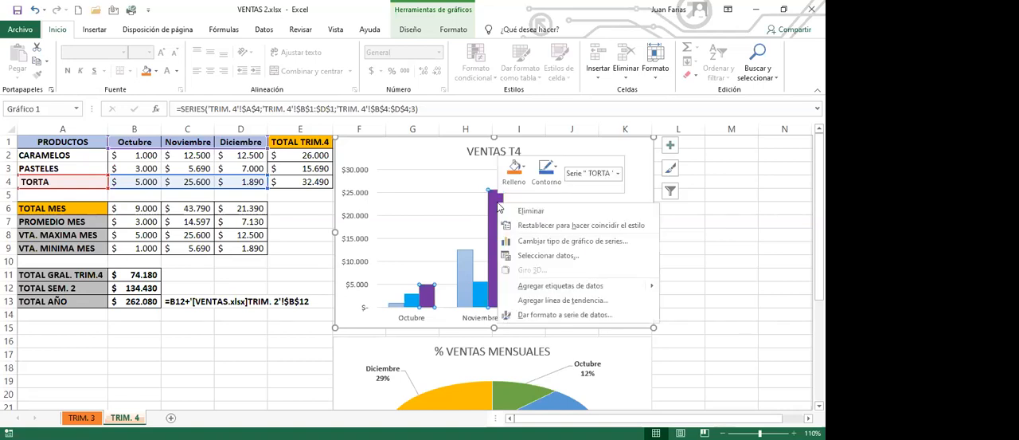
click(553, 288)
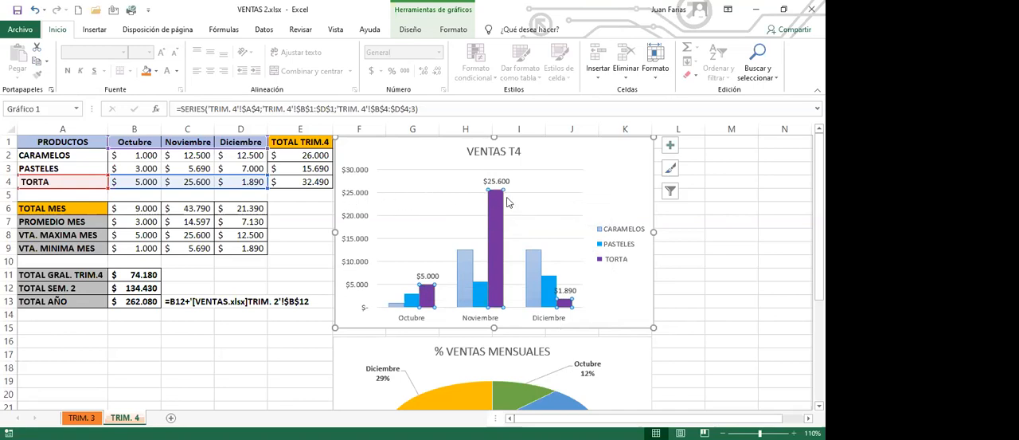
- Delete the Octubre and Diciembre data labels of the TORTA series, keeping only the Noviembre label
mouse_move(499, 199)
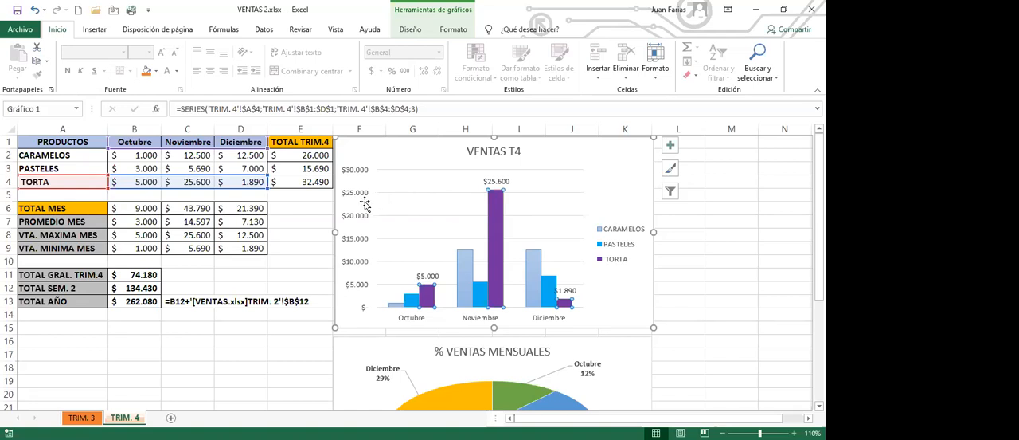
click(498, 181)
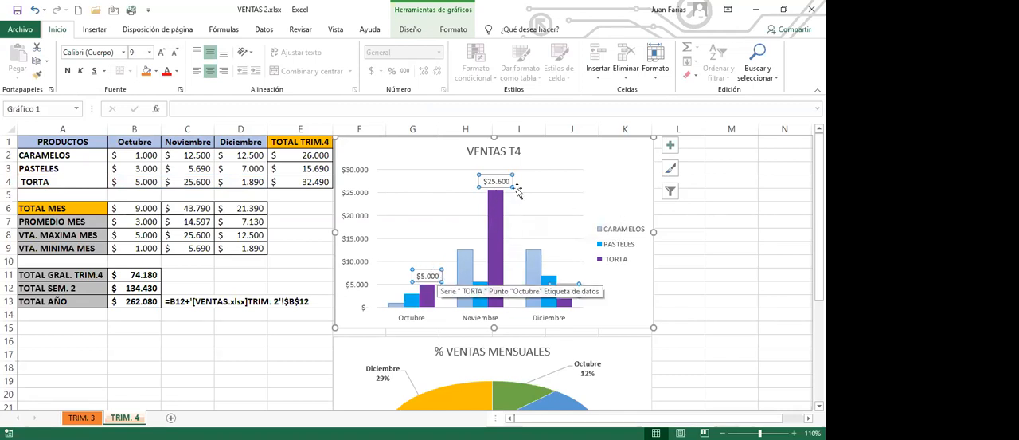
click(434, 272)
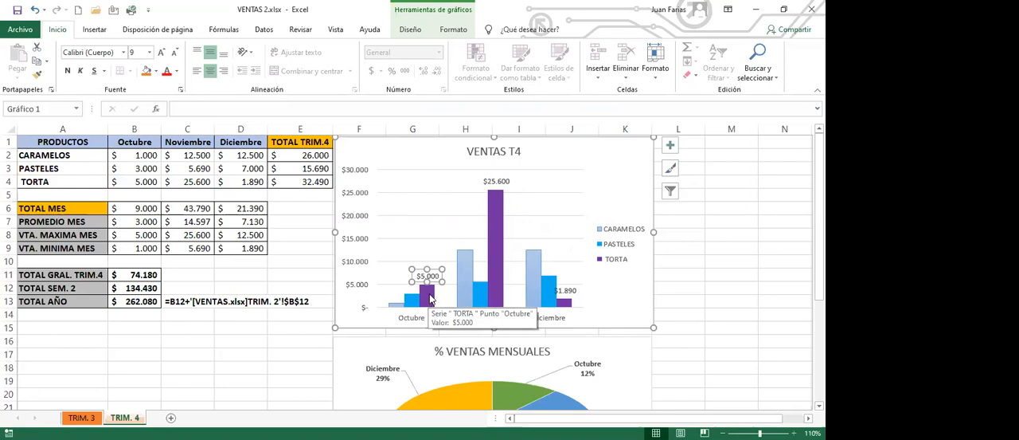
click(521, 269)
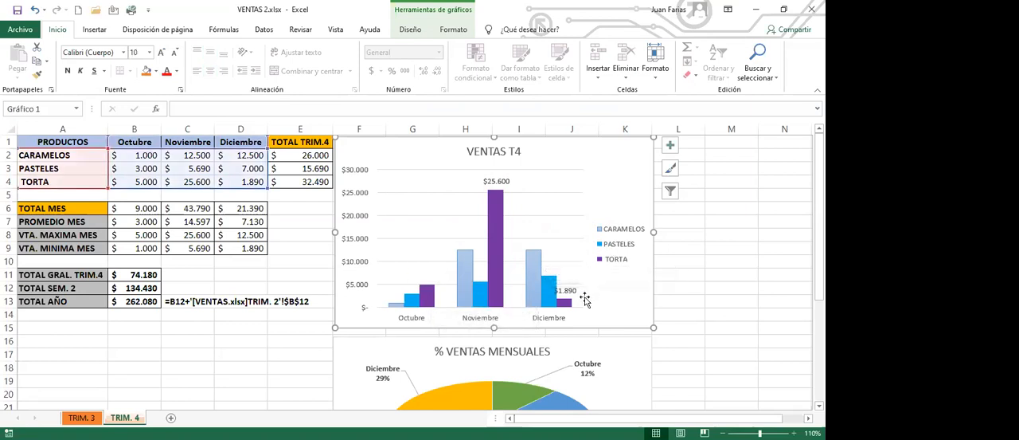
click(570, 290)
click(570, 288)
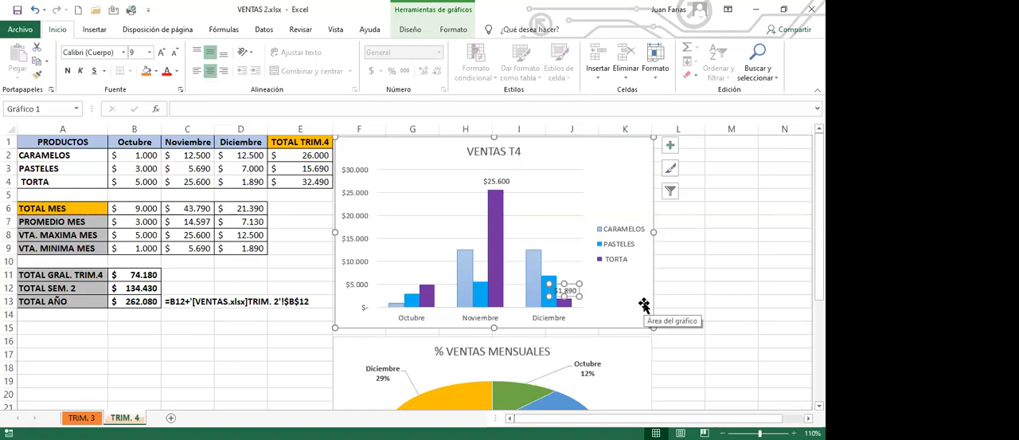
key(Delete)
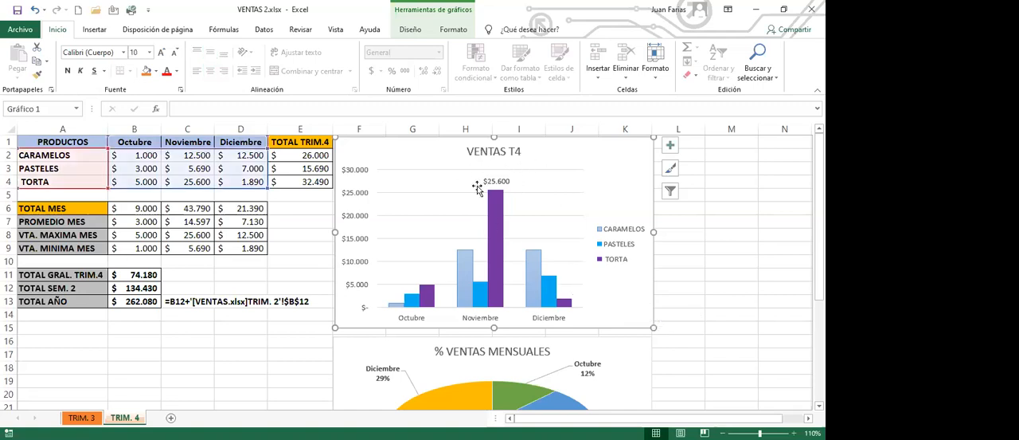
- Add a data label to only the Octubre column of the CARAMELOS series in the VENTAS T4 chart
click(510, 183)
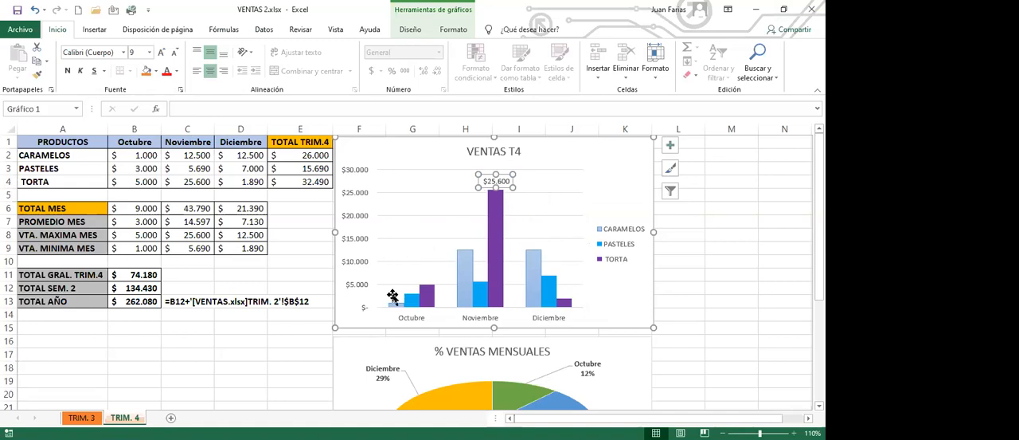
mouse_move(394, 309)
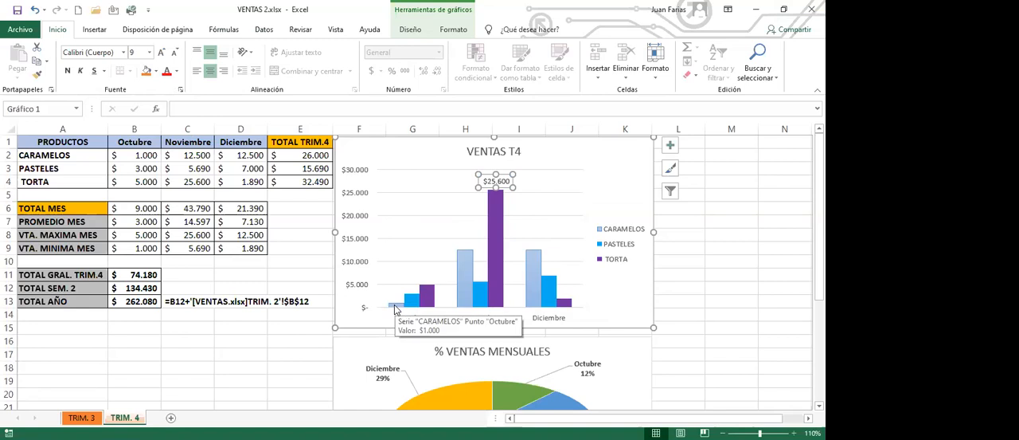
click(394, 304)
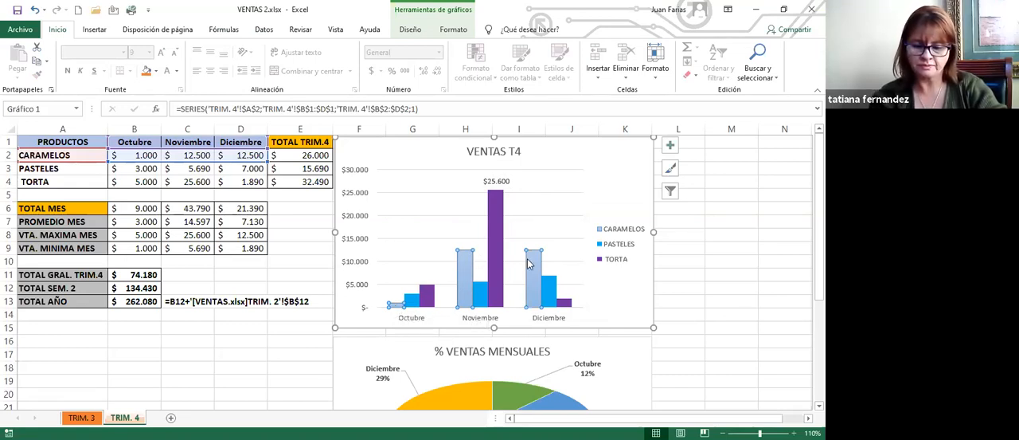
click(397, 307)
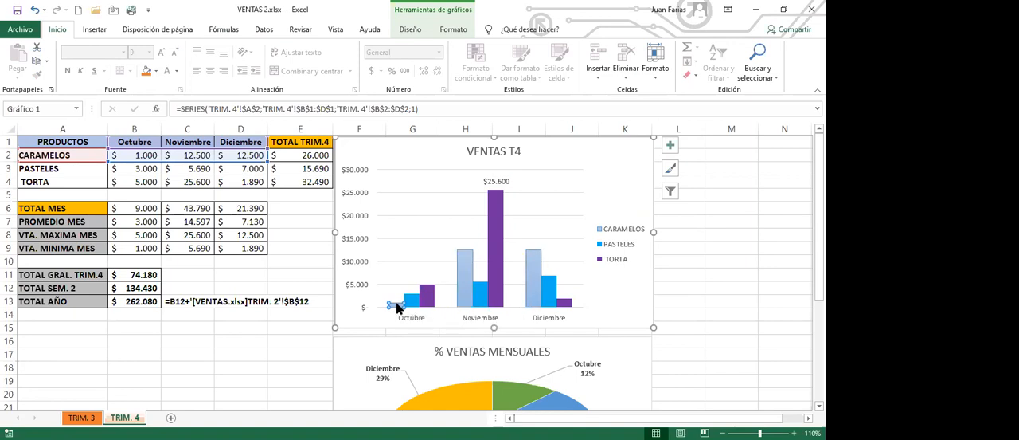
mouse_move(397, 309)
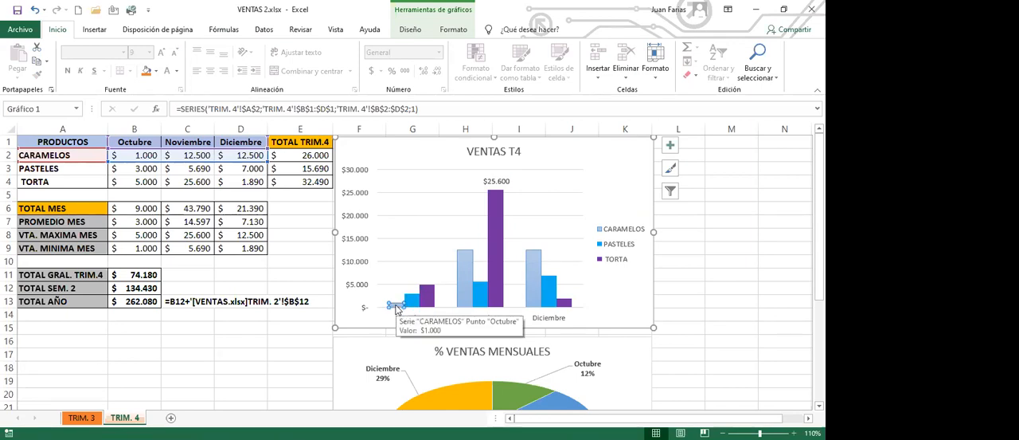
right_click(397, 309)
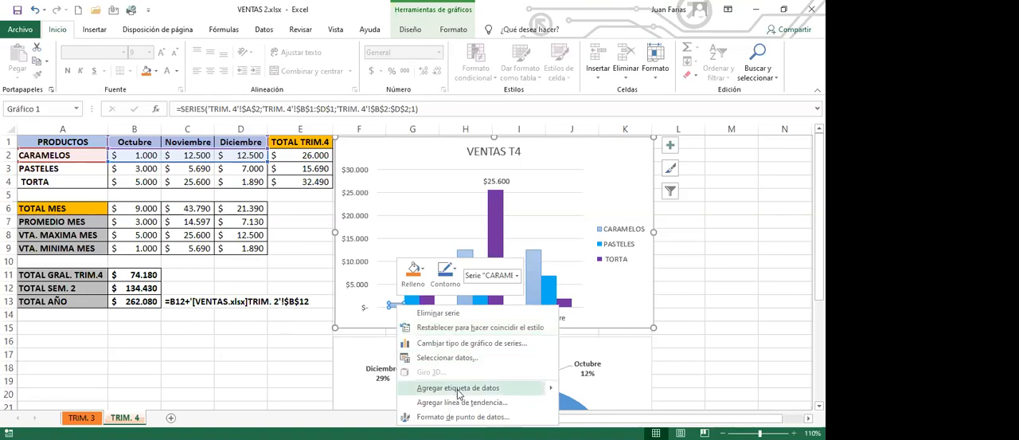
click(458, 389)
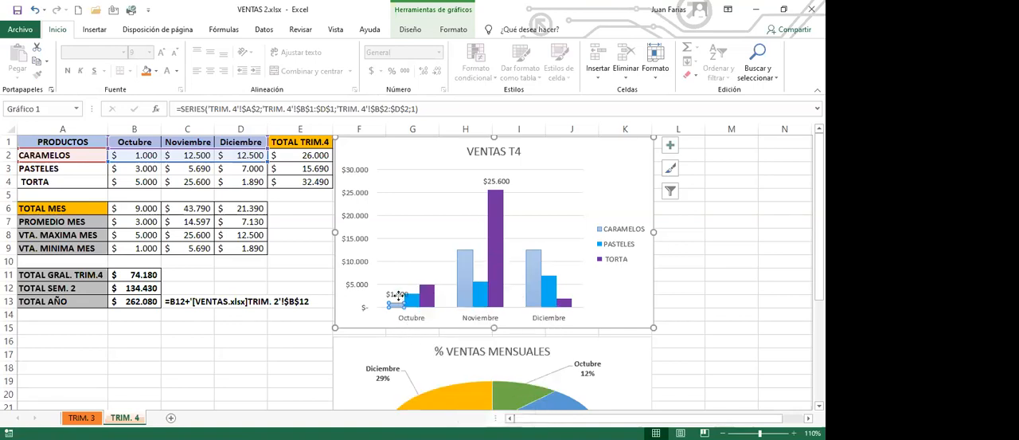
- Shift the CARAMELOS Octubre label slightly left, away from the PASTELES column, and deselect the chart
click(398, 294)
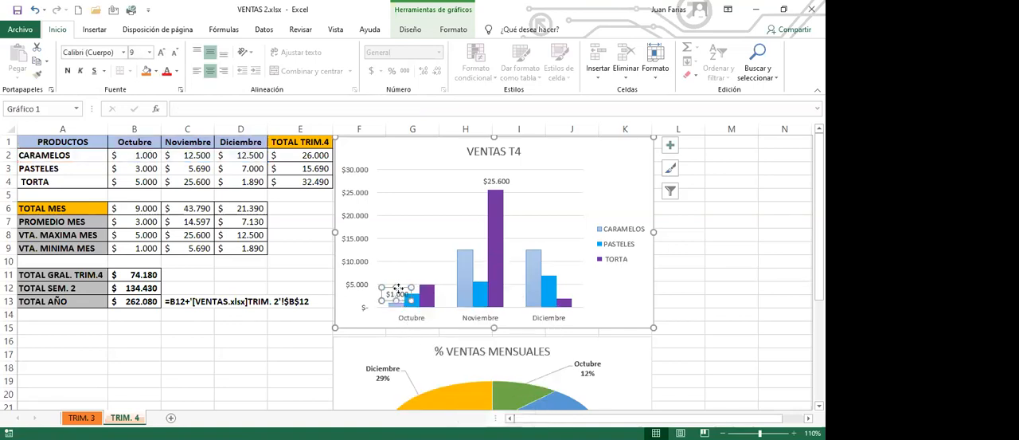
drag(398, 288, 391, 284)
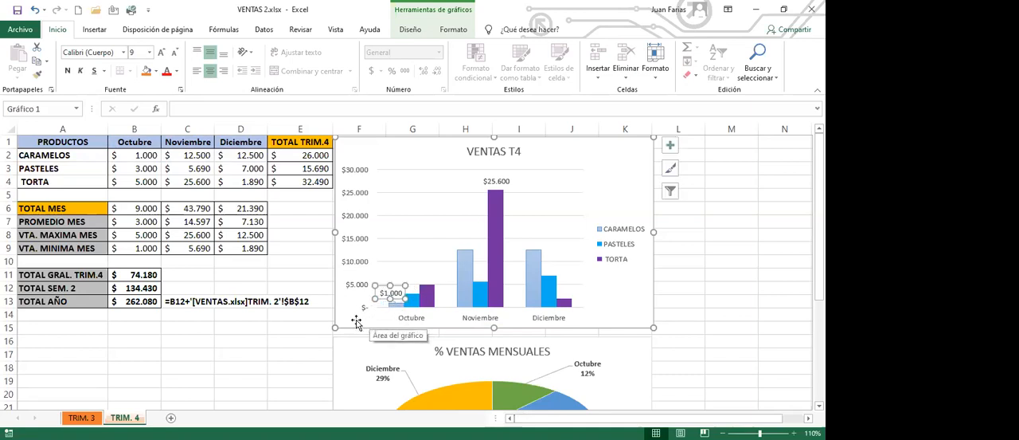
click(310, 326)
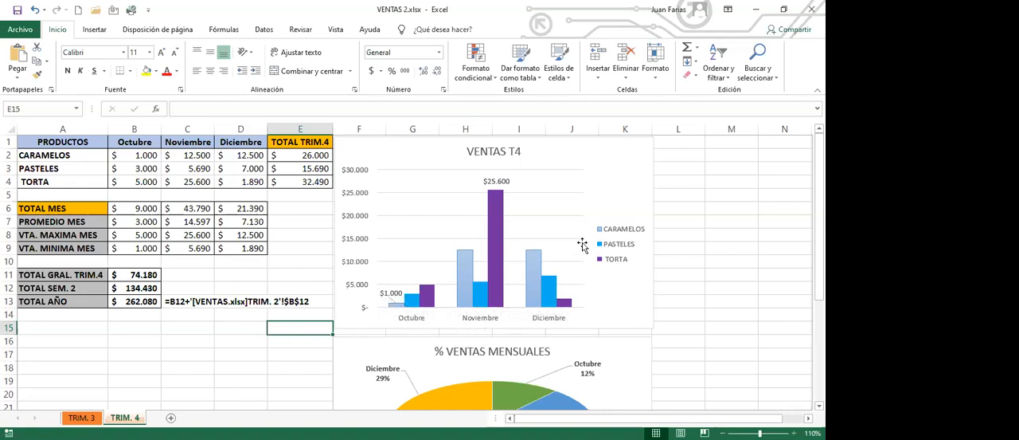
- Review the sales table and both charts on TRIM. 4 and compare them with the TRIM. 3 sheet
click(274, 168)
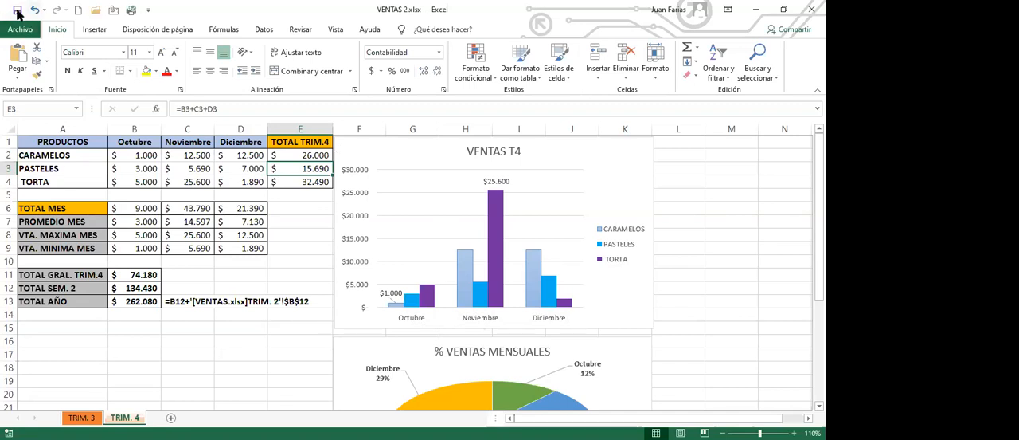
click(187, 194)
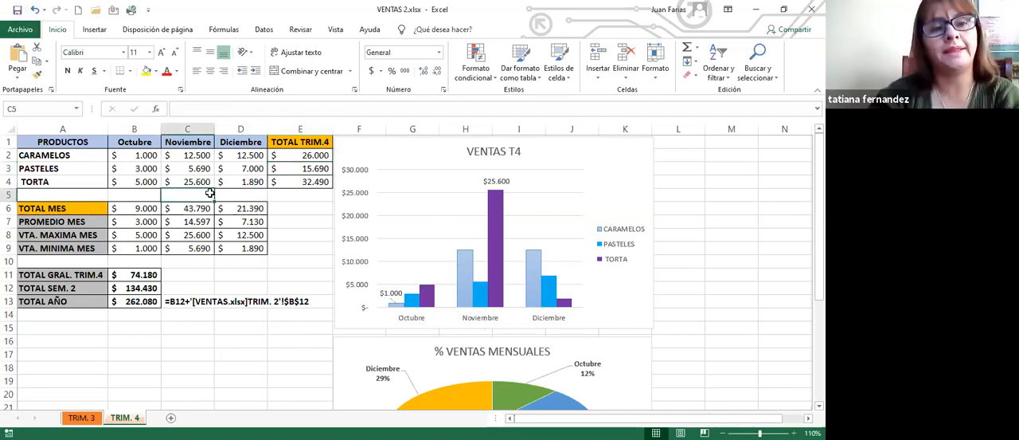
click(121, 175)
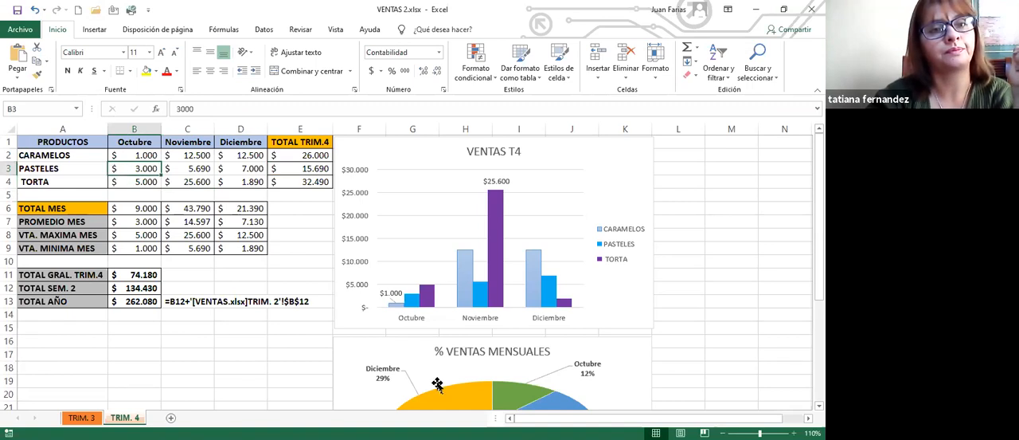
scroll(394, 374, down, 1)
scroll(394, 374, down, 3)
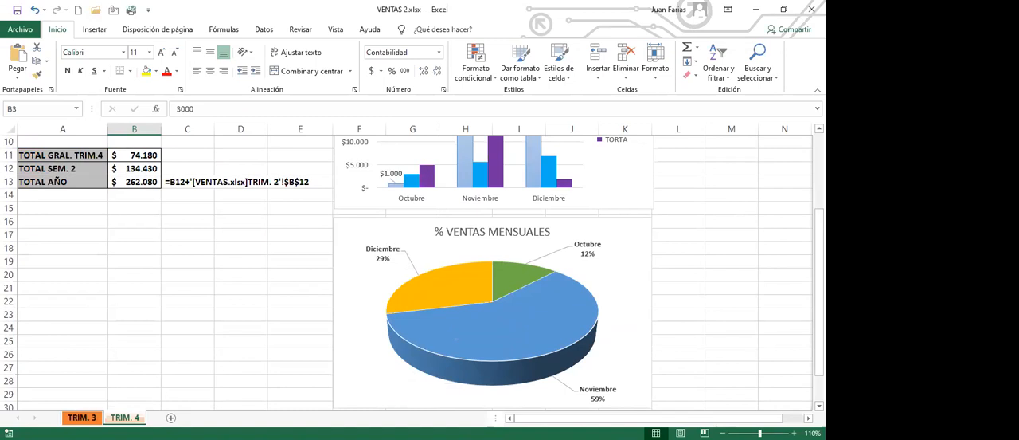
key(ctrl+Page_Up)
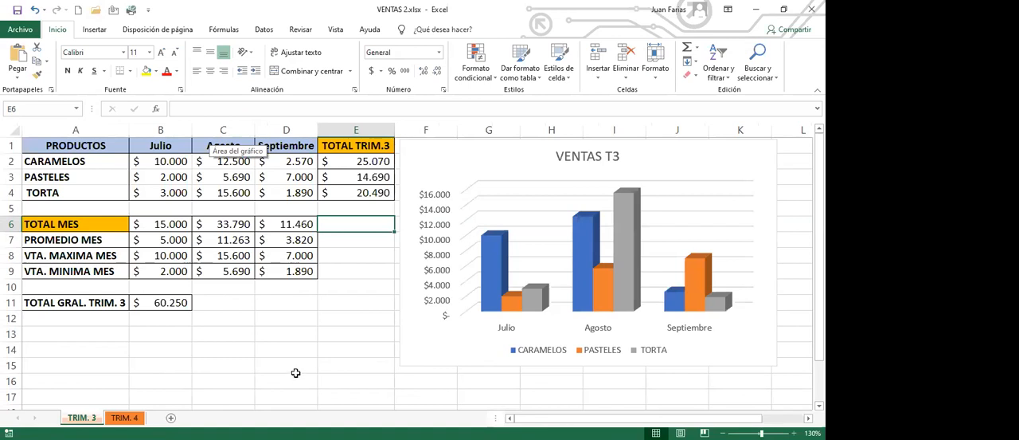
click(124, 417)
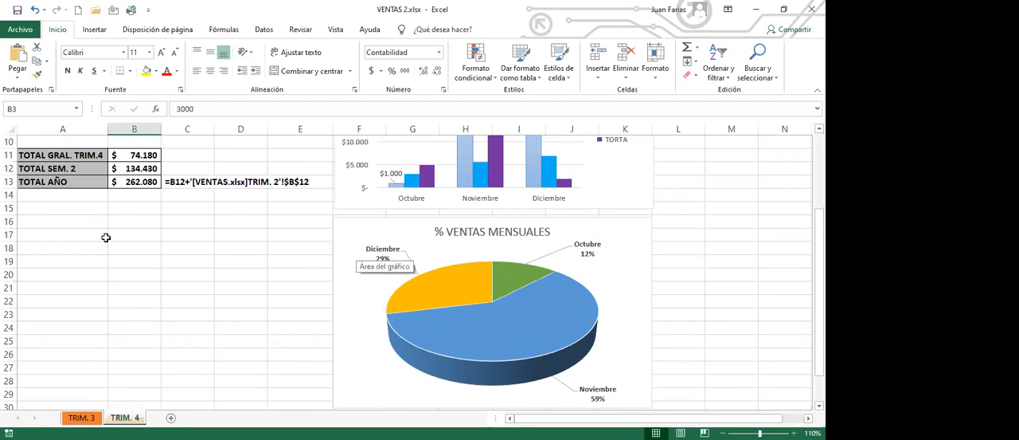
scroll(105, 237, up, 3)
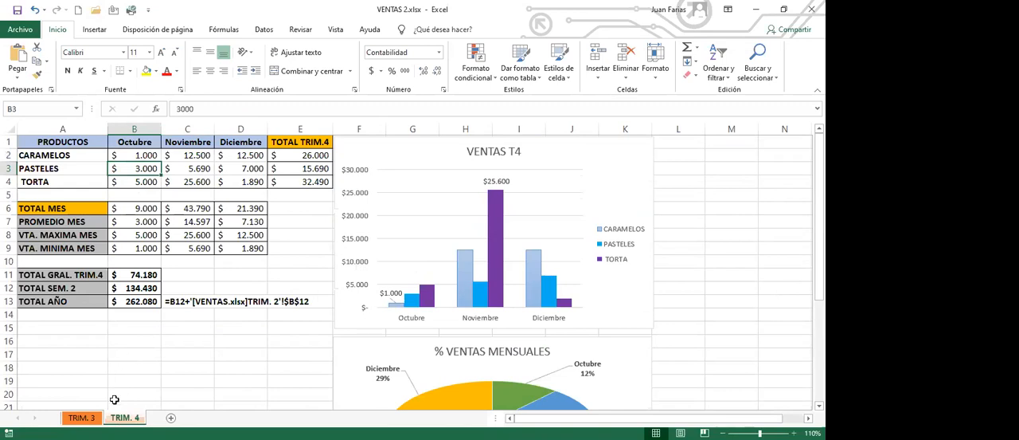
- On the TRIM. 3 sheet, set the zoom to 120% and autofit column A to its longest entry
click(80, 417)
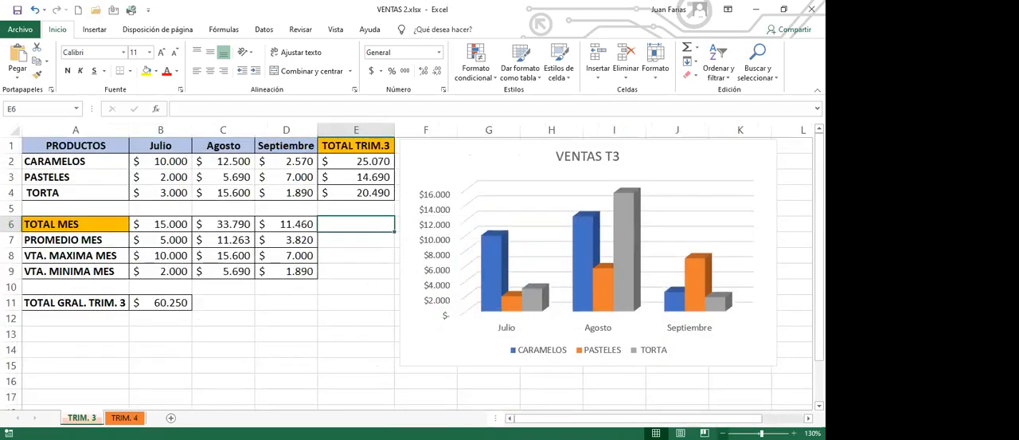
click(722, 432)
click(243, 303)
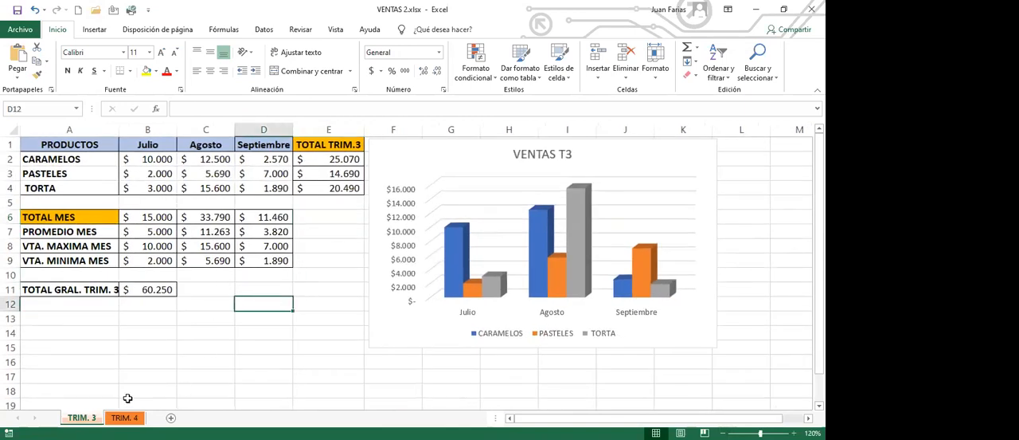
click(124, 331)
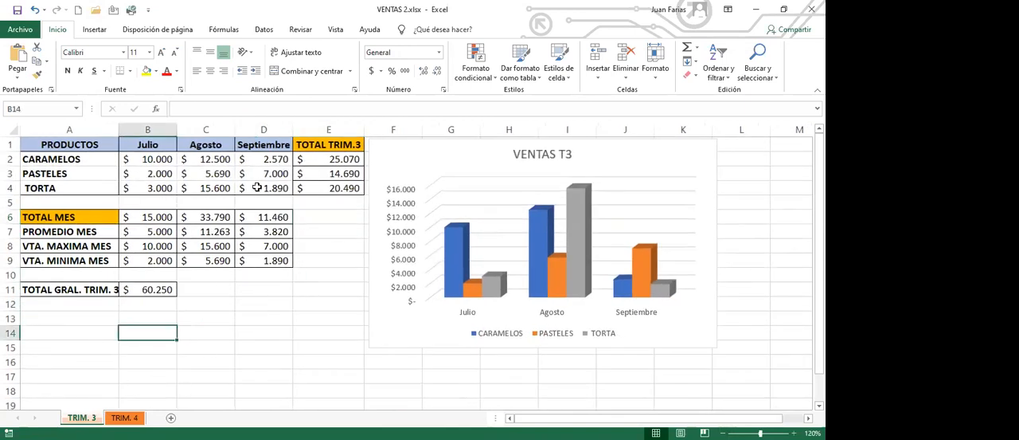
double_click(118, 129)
click(264, 318)
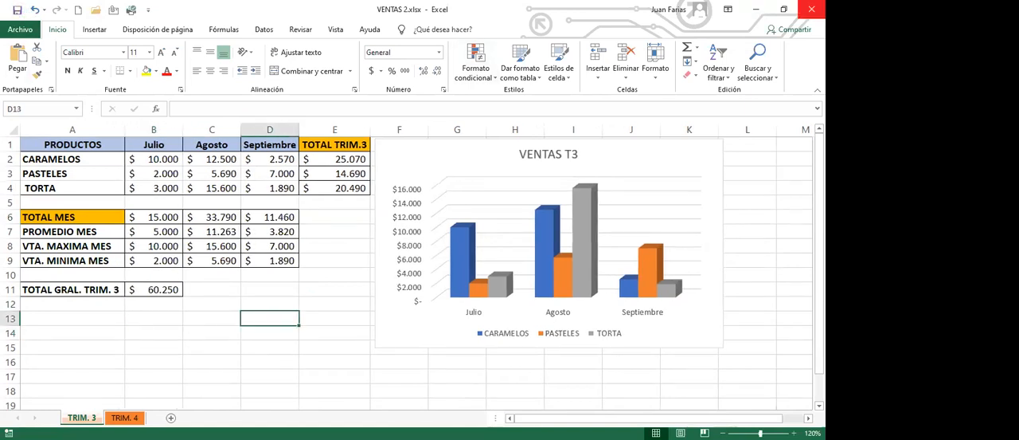
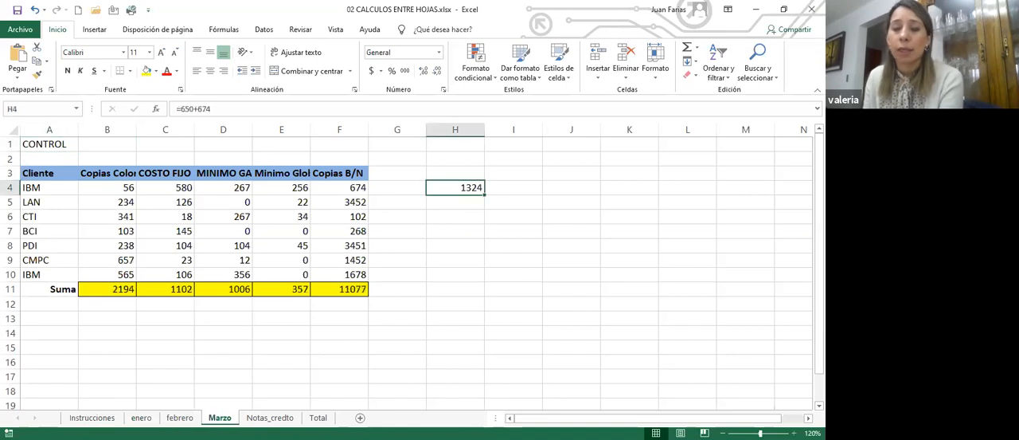
- Read the exercise objective on the Instrucciones sheet, and autofit all columns on the enero sheet to their contents
key(ctrl+Page_Up)
key(ctrl+Page_Up)
key(ctrl+Page_Up)
key(ctrl+Page_Up)
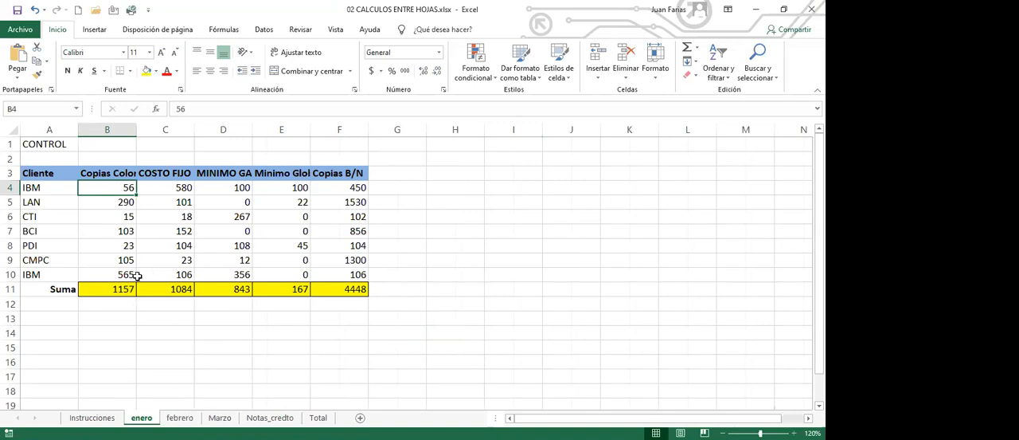
click(87, 417)
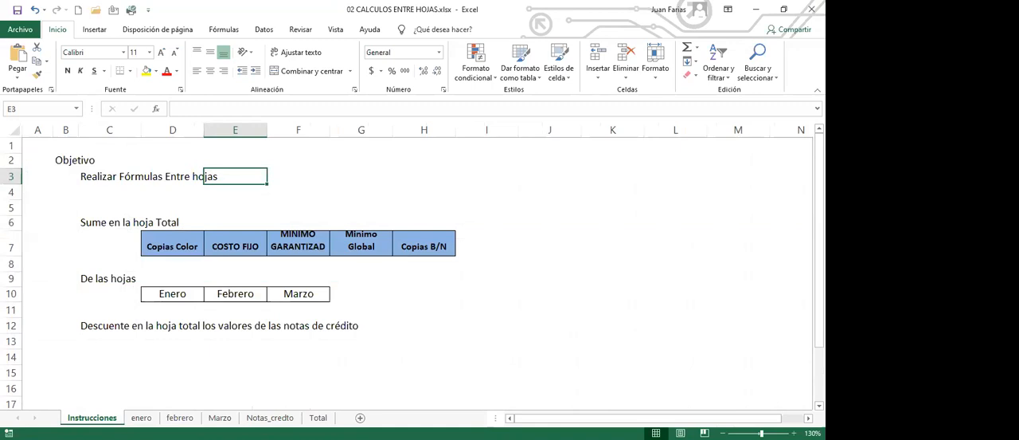
click(141, 417)
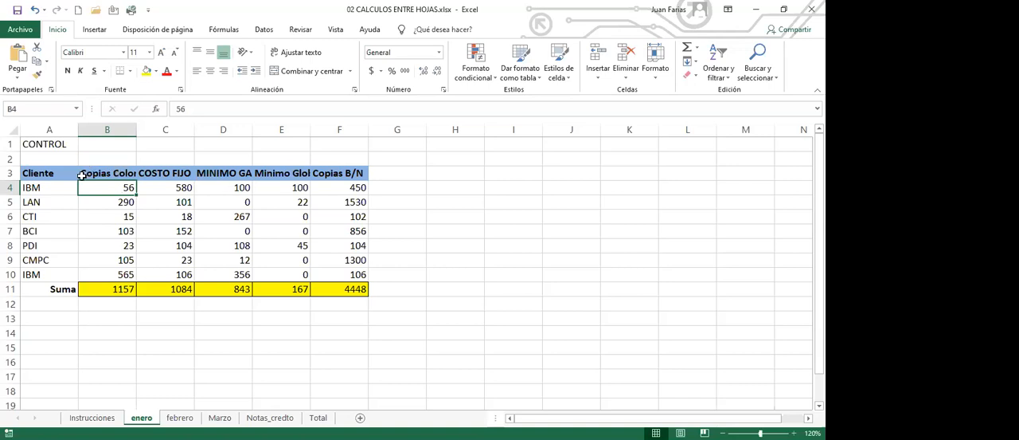
click(139, 206)
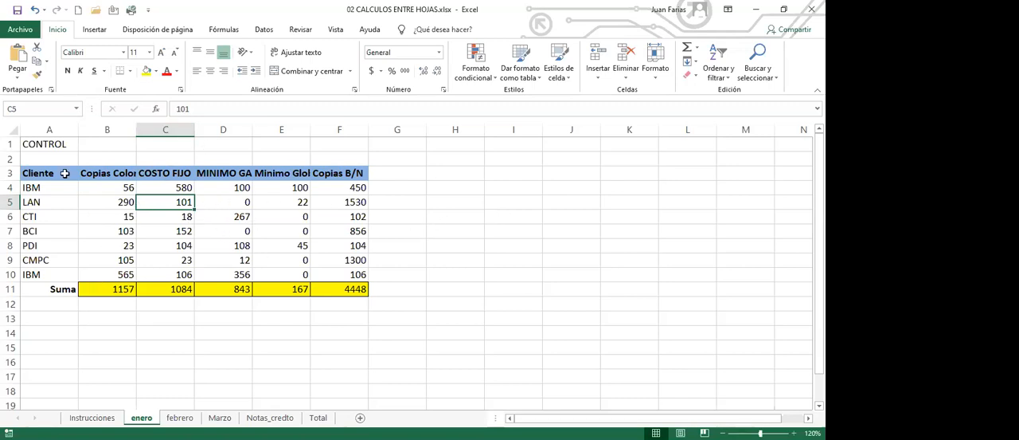
click(12, 129)
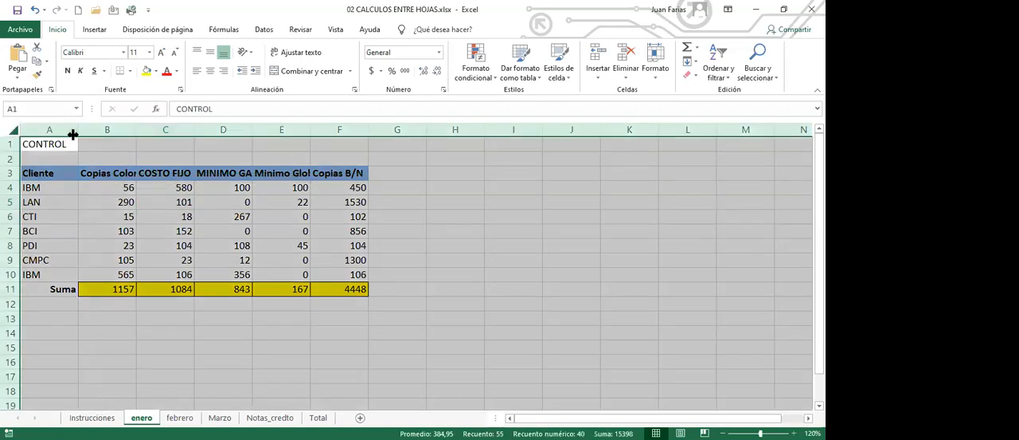
double_click(139, 131)
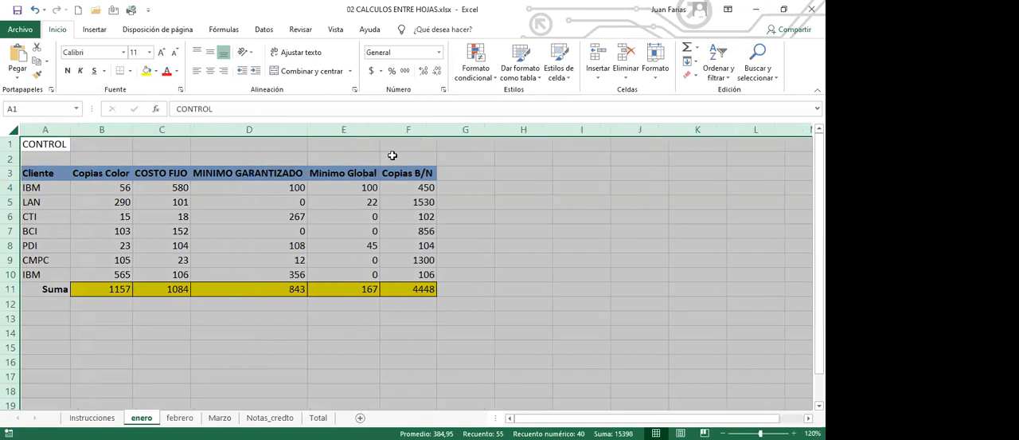
click(270, 201)
- Autofit all columns on the febrero sheet so the full headings fit
click(180, 417)
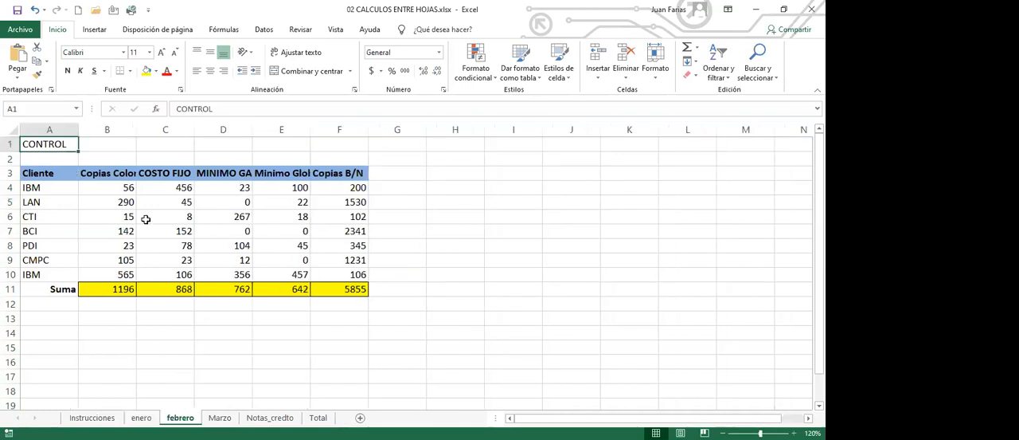
click(12, 131)
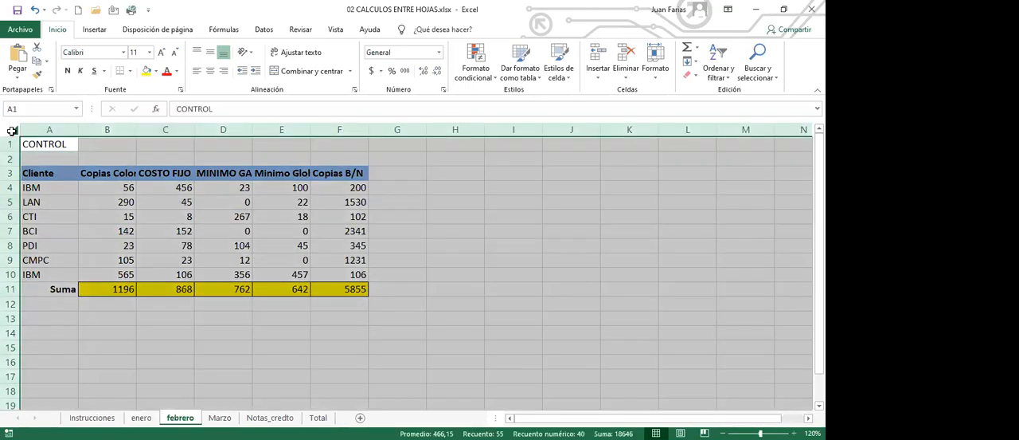
double_click(137, 130)
click(242, 189)
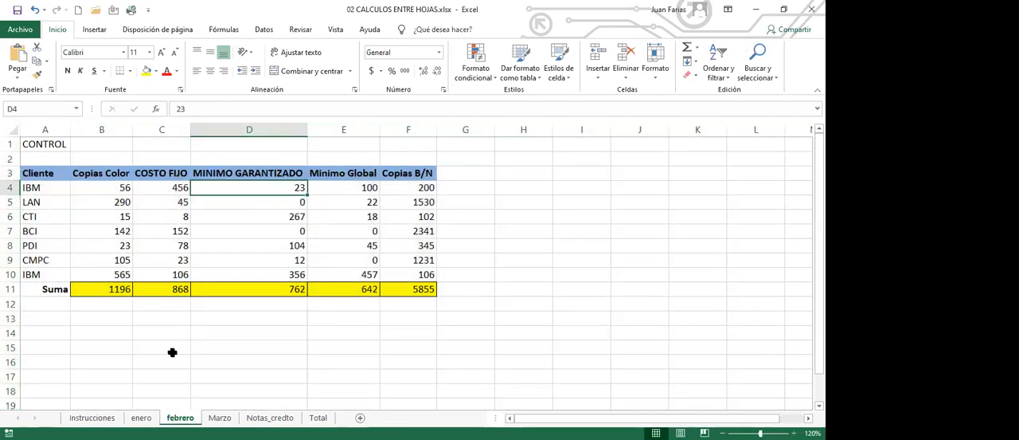
- On the Marzo sheet, autofit all columns and delete the stray formula in cell H4
click(220, 417)
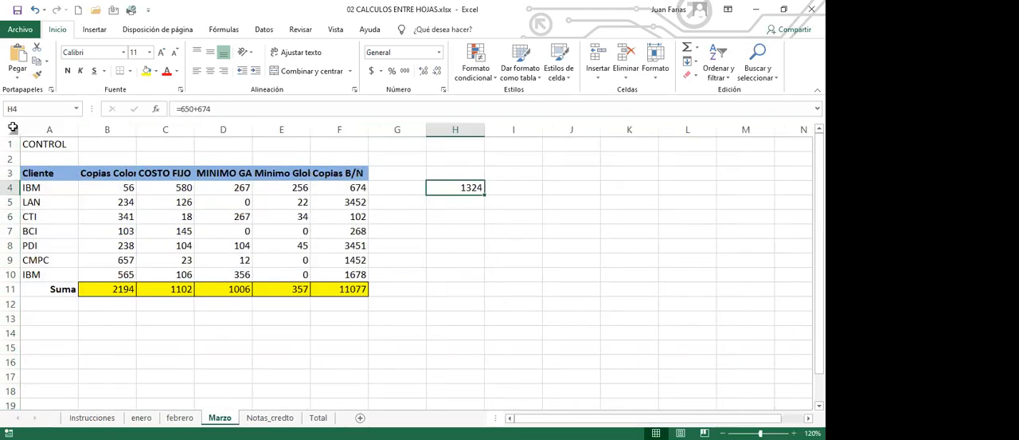
click(11, 130)
double_click(81, 132)
click(258, 212)
click(508, 189)
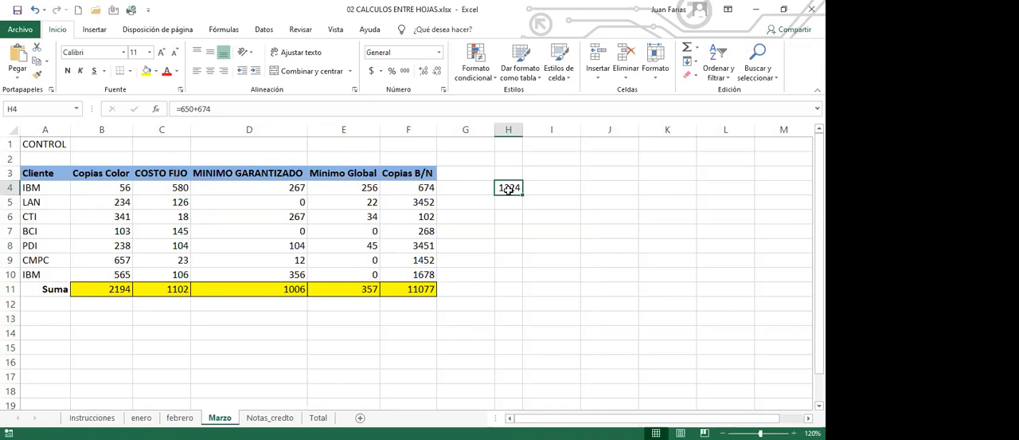
key(Delete)
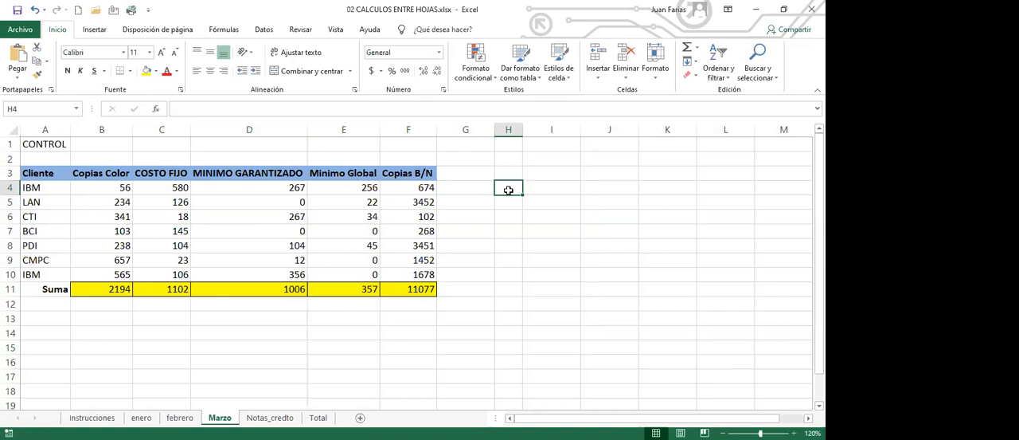
click(387, 206)
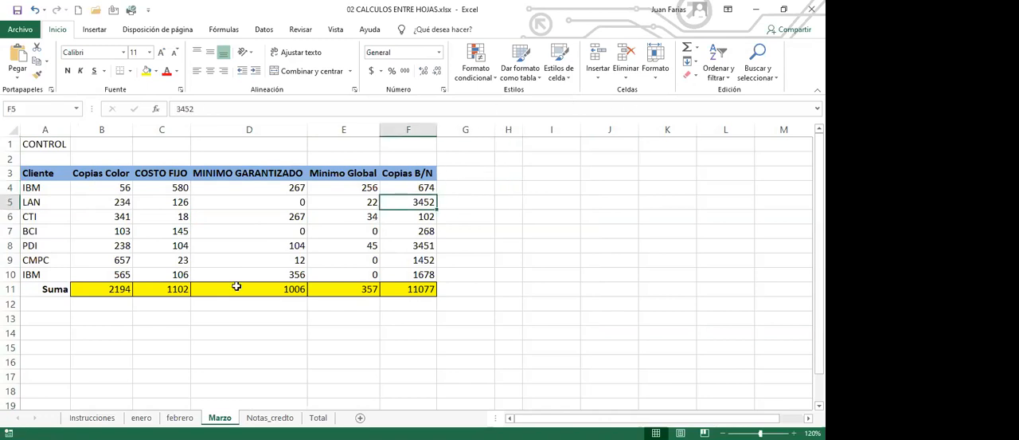
- Autofit all columns on the Notas_credto sheet to their longest entries
click(270, 418)
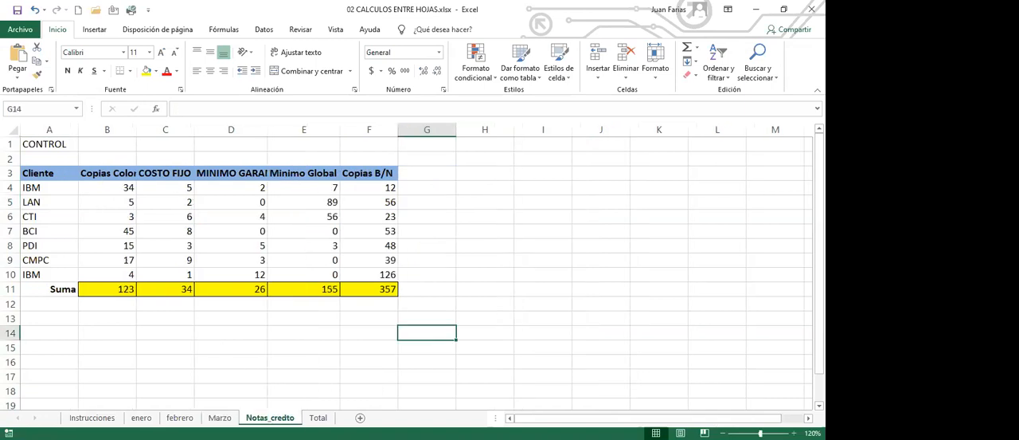
click(109, 180)
click(13, 130)
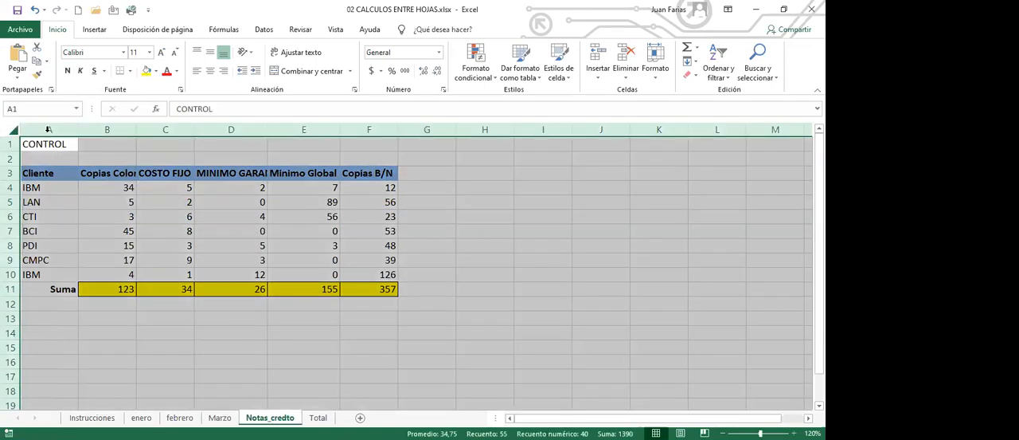
double_click(138, 130)
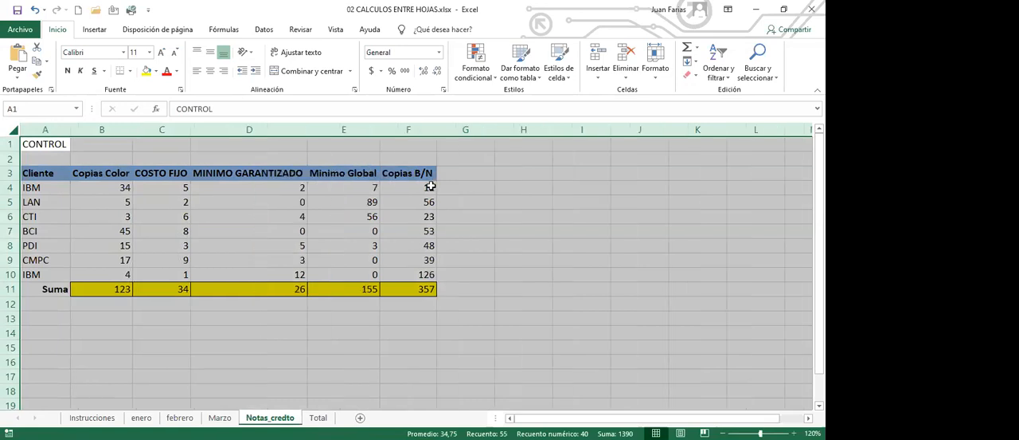
click(257, 200)
- Autofit all columns on the empty Total sheet to match the other sheets
click(317, 418)
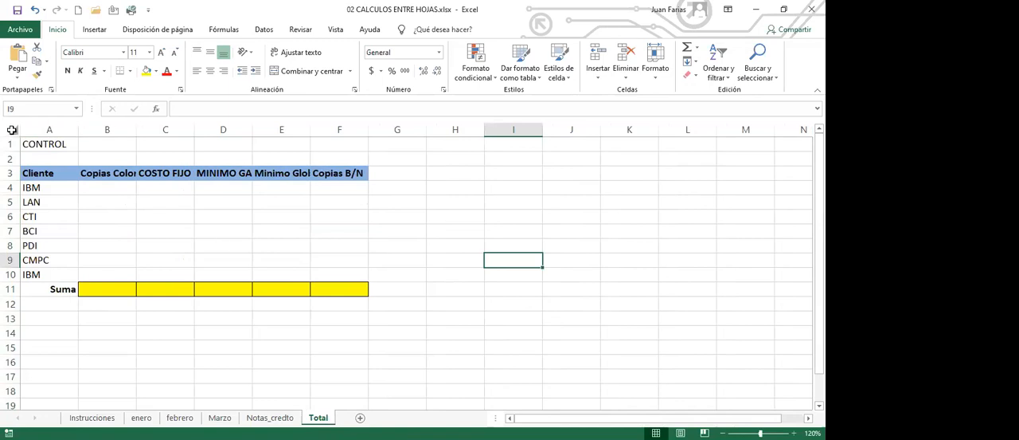
click(10, 131)
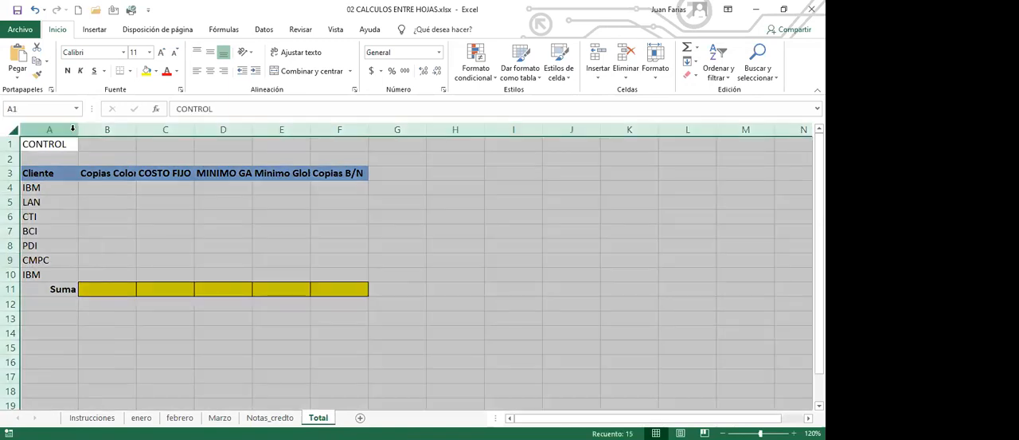
double_click(194, 129)
click(521, 172)
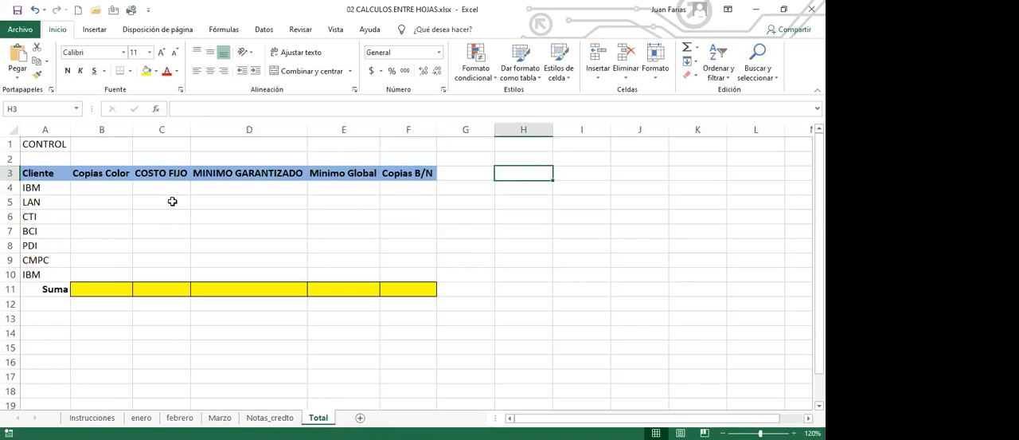
- Compare the column headings and Suma row across the enero, febrero and Marzo sheets
click(142, 417)
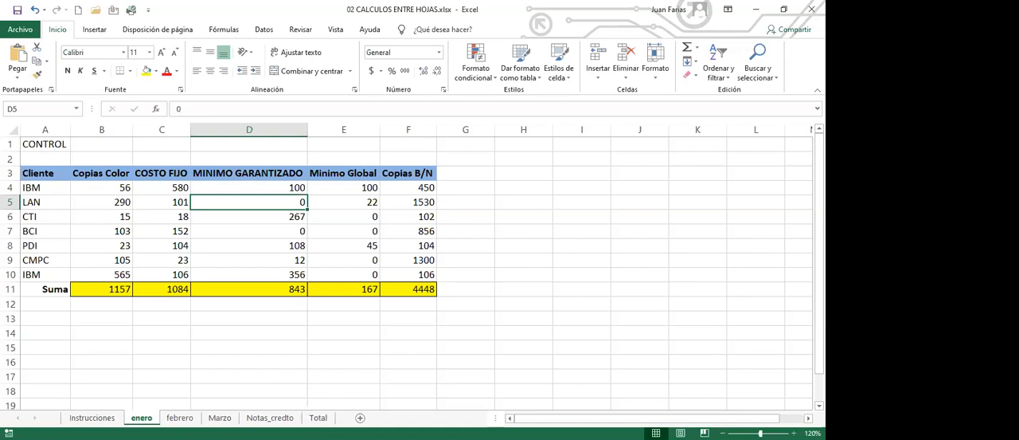
click(112, 173)
click(165, 172)
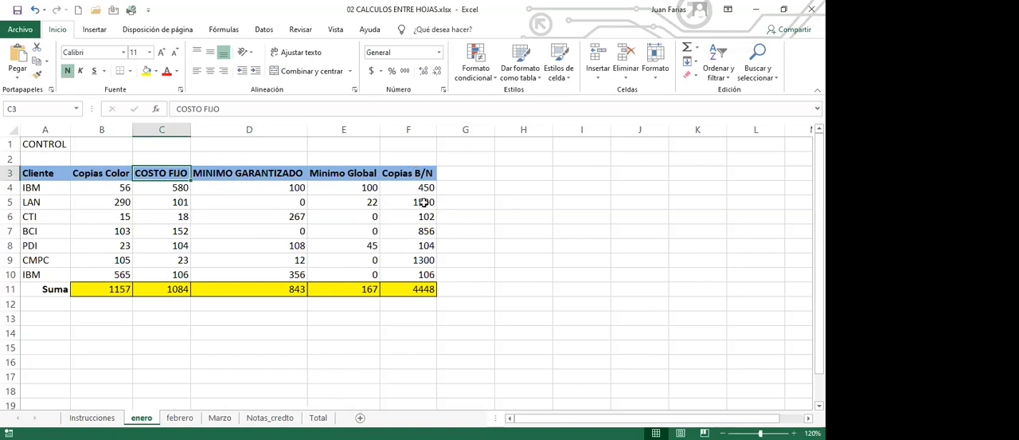
click(106, 291)
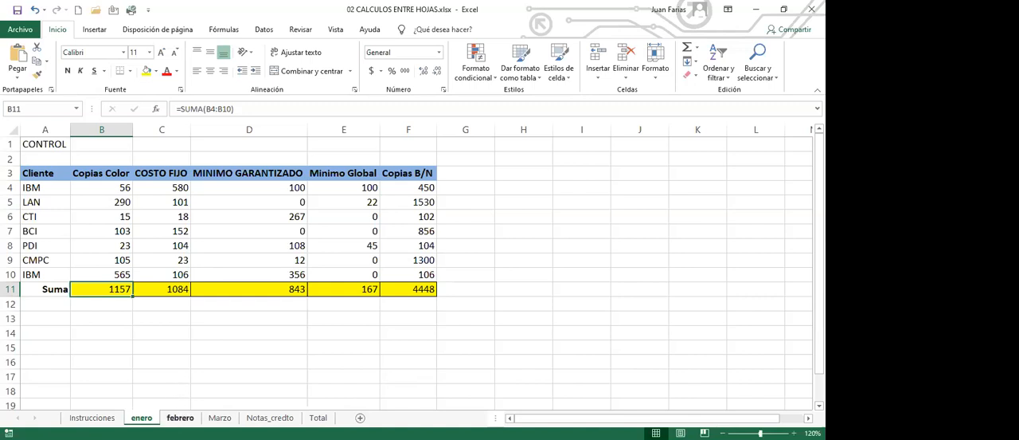
click(180, 417)
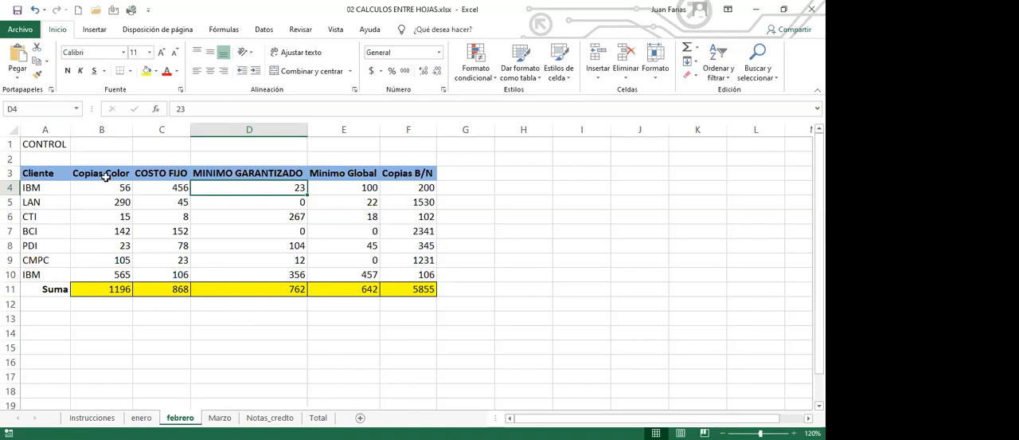
click(102, 175)
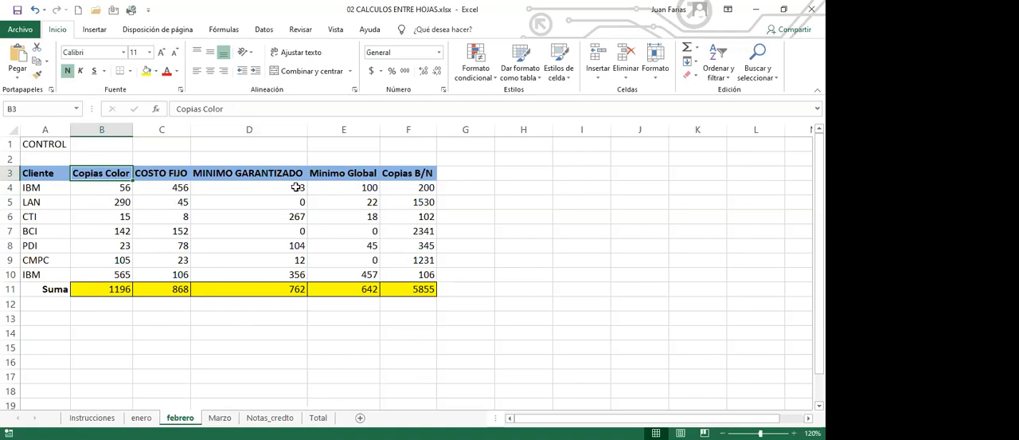
click(163, 175)
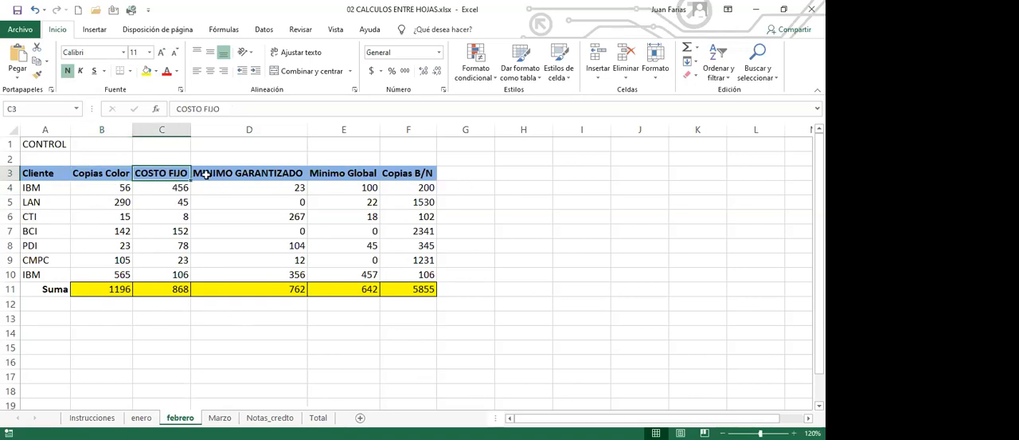
click(211, 174)
click(329, 174)
click(393, 175)
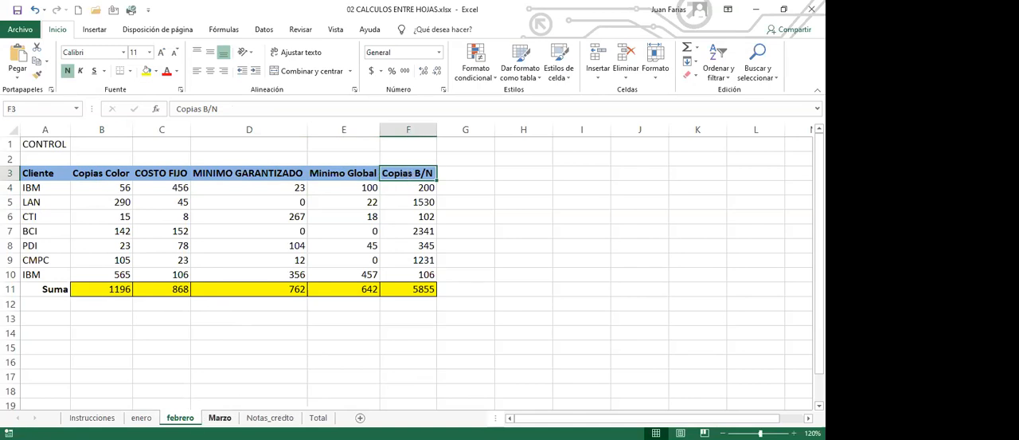
click(219, 417)
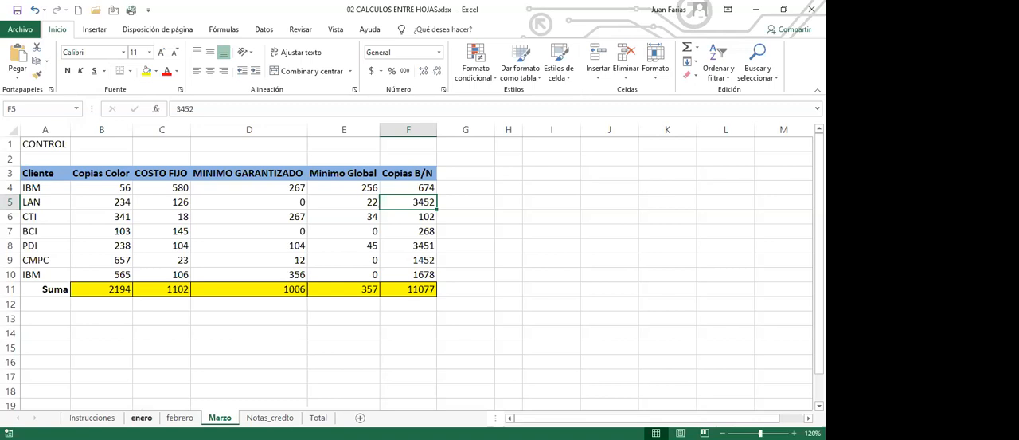
- Review the client list and values on enero, and examine the Suma formulas on the Notas_credto and Marzo sheets
click(141, 418)
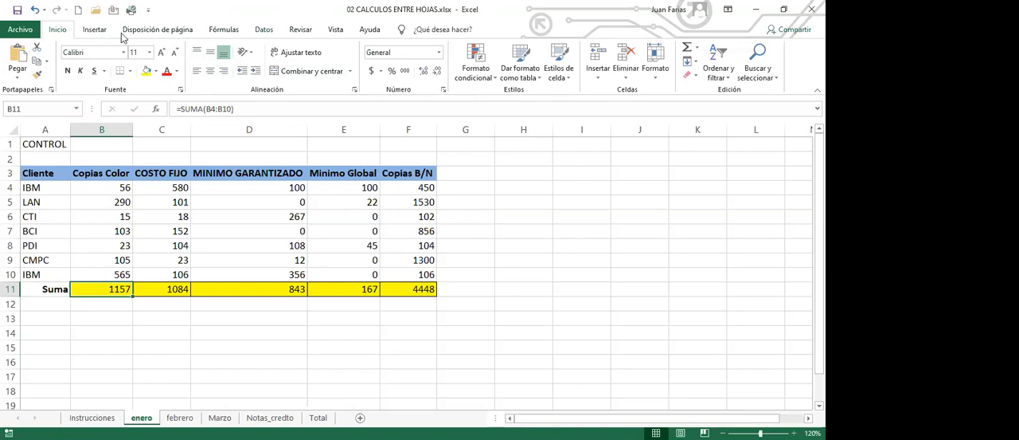
click(260, 185)
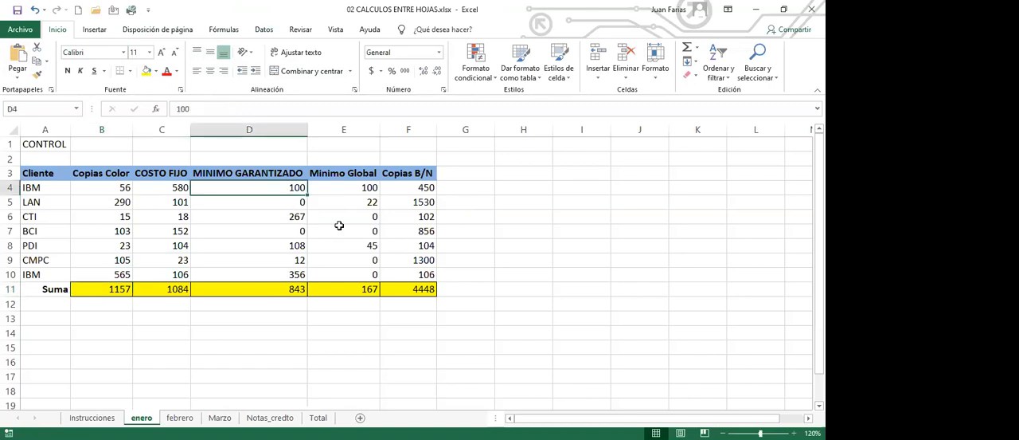
click(323, 191)
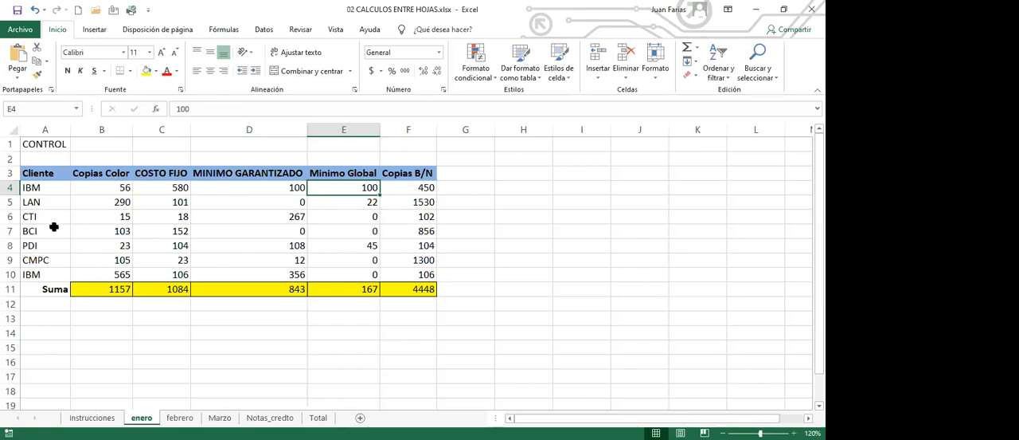
drag(58, 191, 51, 281)
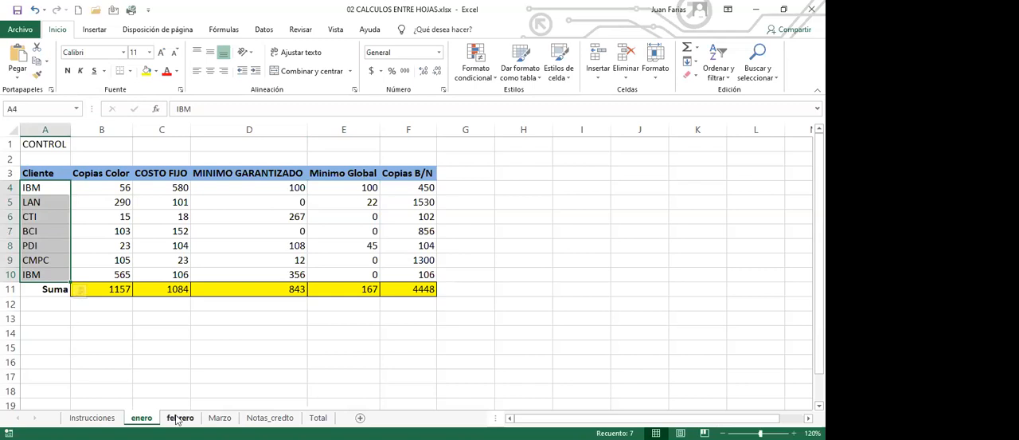
click(73, 173)
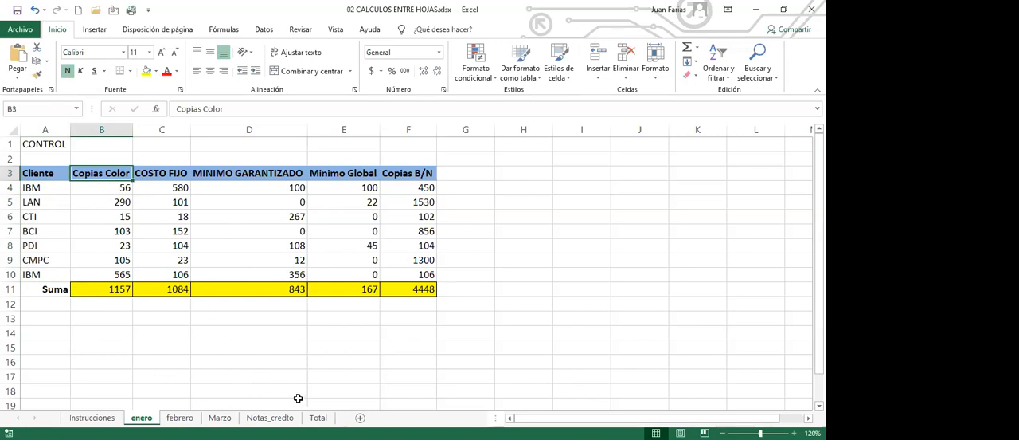
click(270, 417)
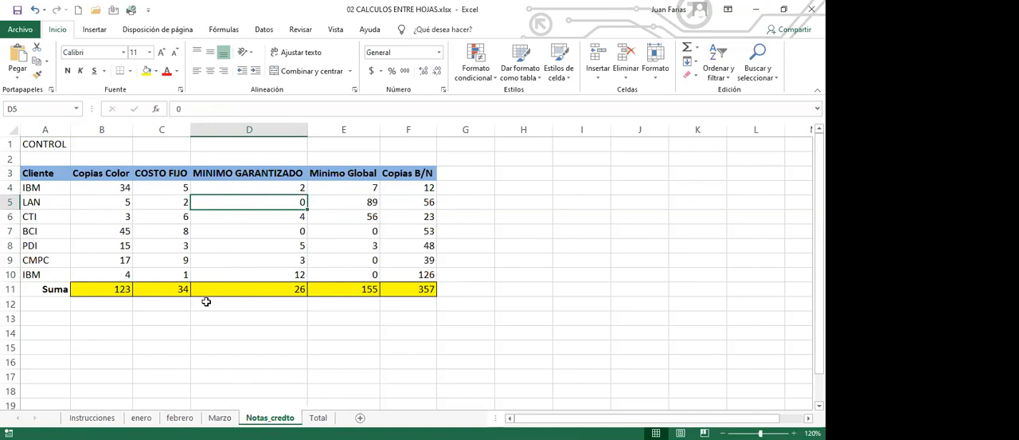
click(118, 291)
click(163, 288)
click(266, 288)
click(342, 292)
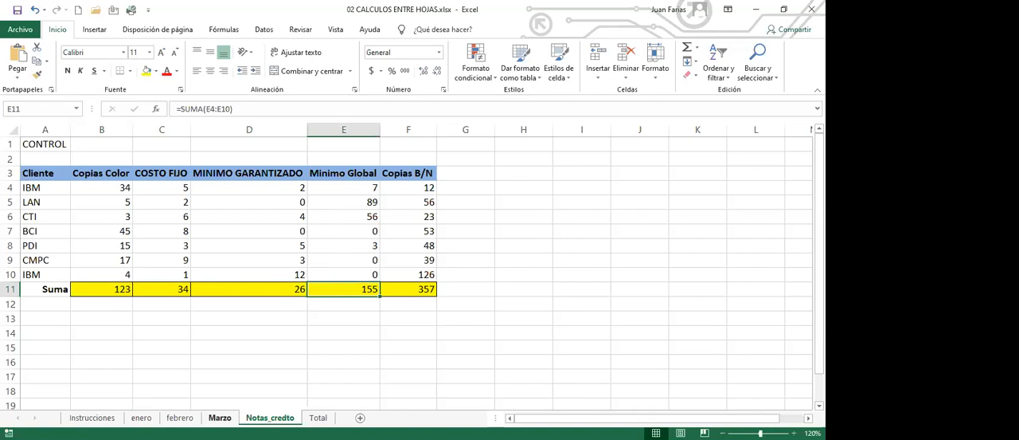
click(220, 417)
click(103, 292)
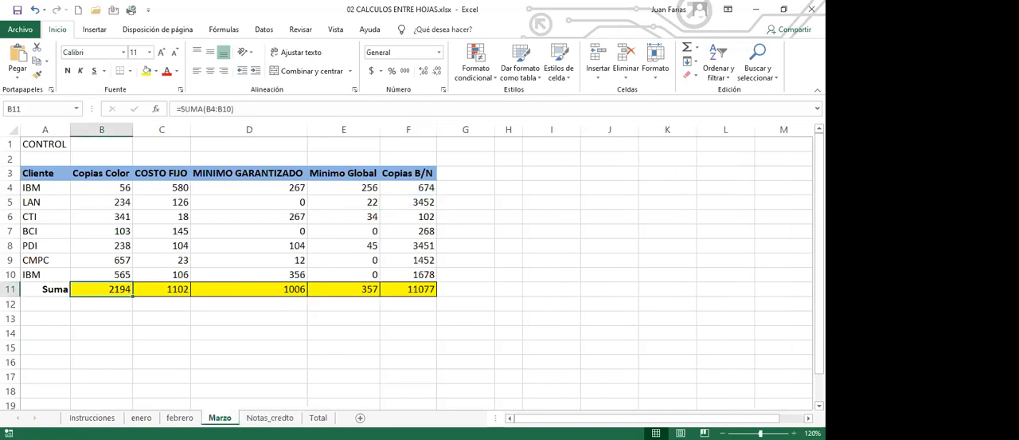
- Review the Suma rows on the enero and Notas_credto sheets and check the corresponding row on Total
click(180, 417)
click(142, 418)
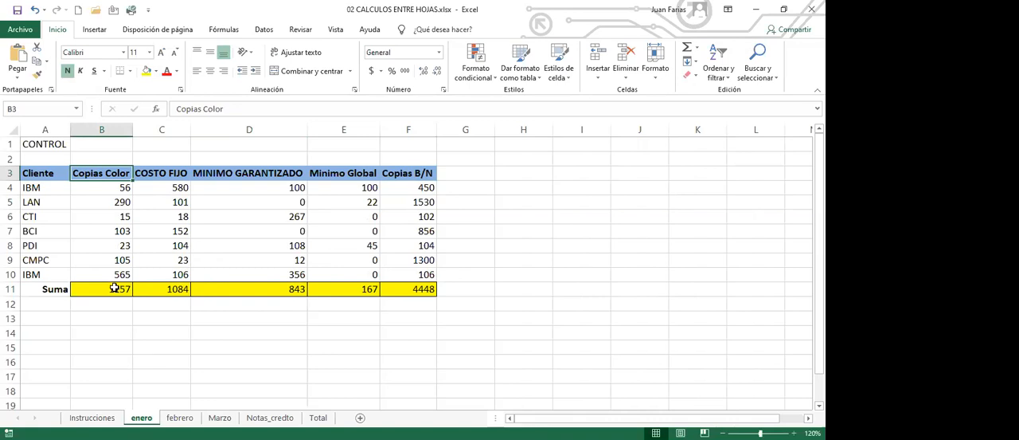
click(270, 417)
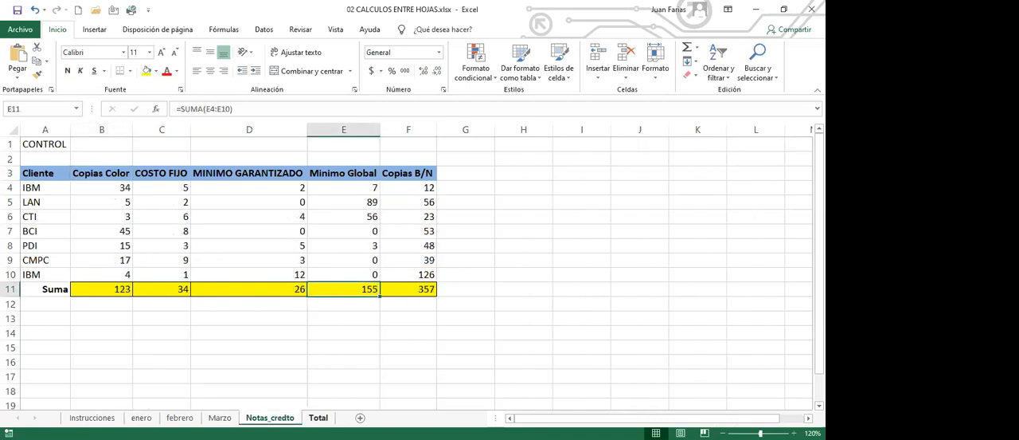
click(318, 417)
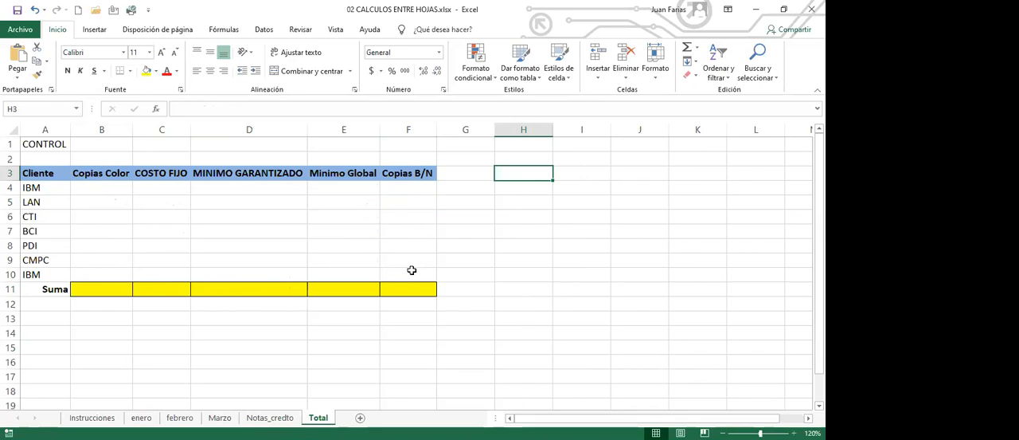
drag(111, 288, 398, 288)
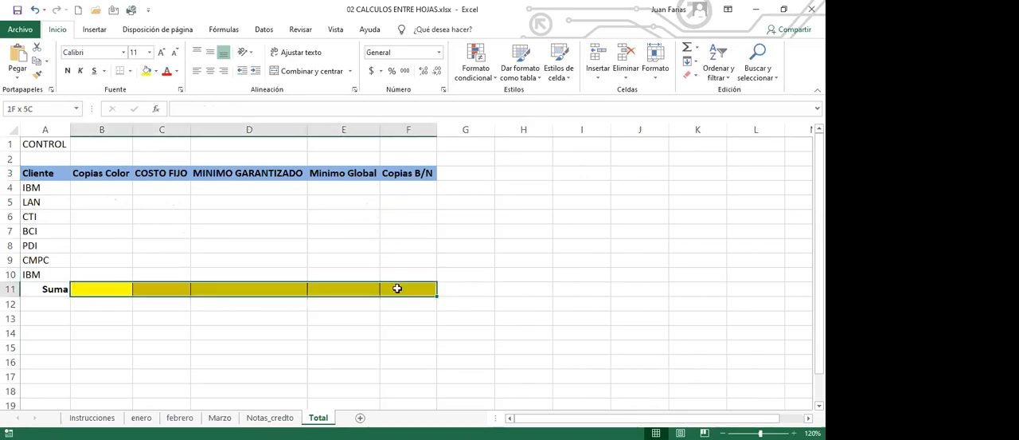
- Enter =enero!B4+febrero!B4+Marzo!B4 in B4 of the Total sheet and fill the formula through F10
click(116, 189)
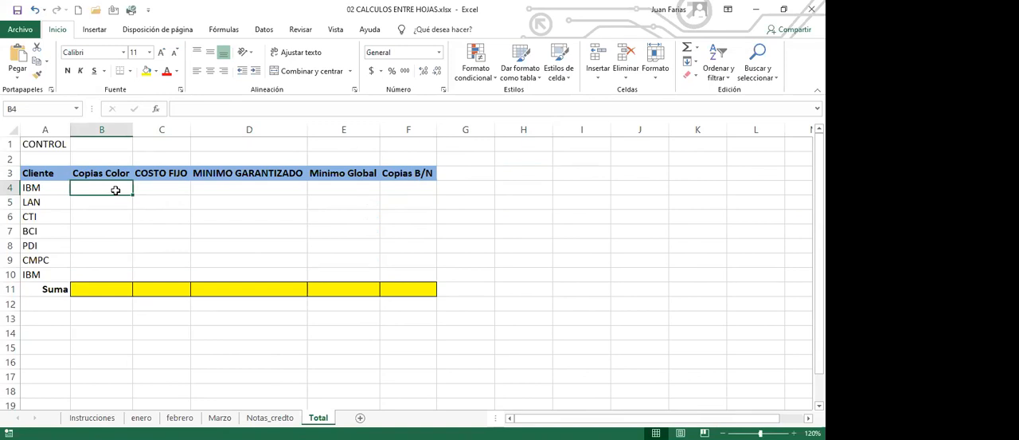
text(=)
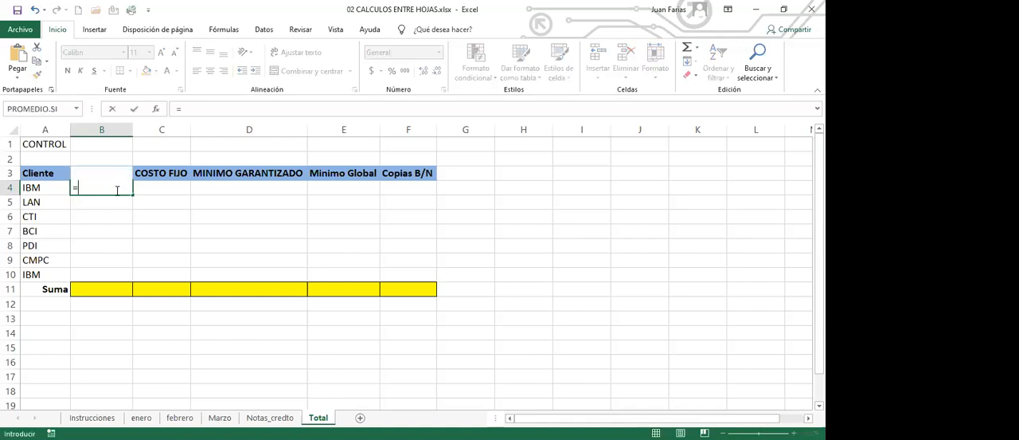
click(140, 417)
click(106, 193)
text(+)
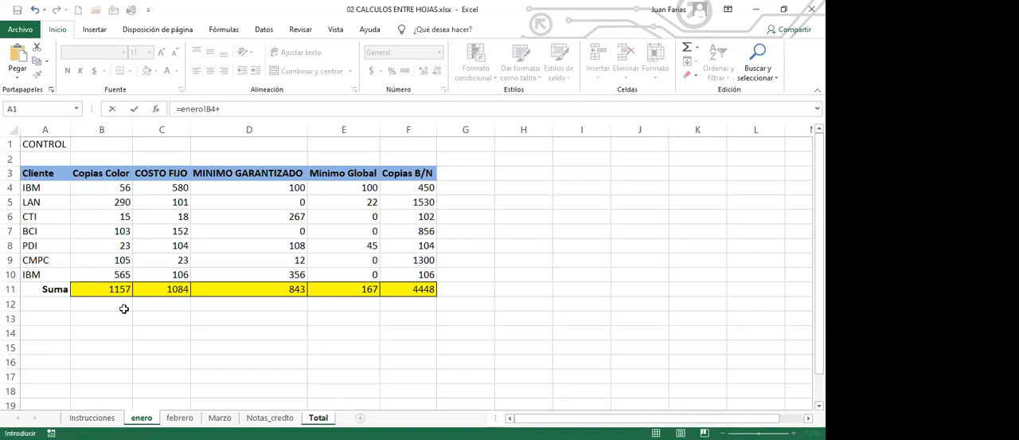
click(180, 417)
click(111, 187)
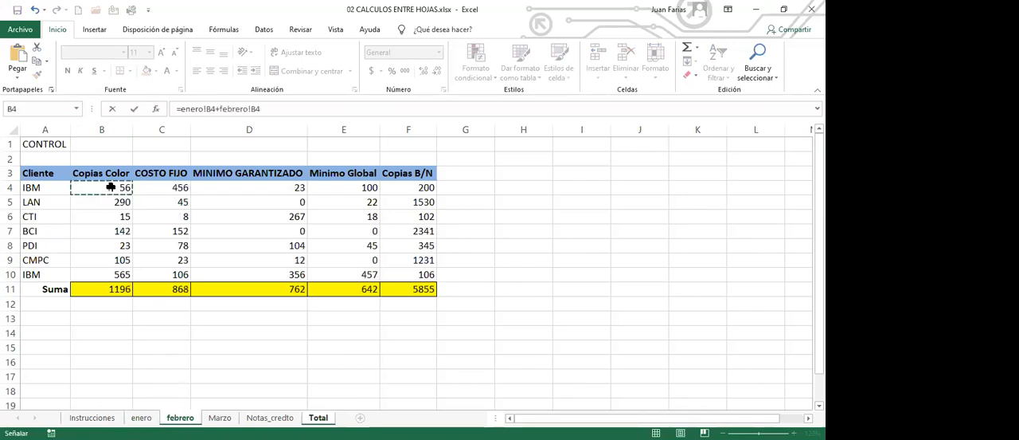
text(+)
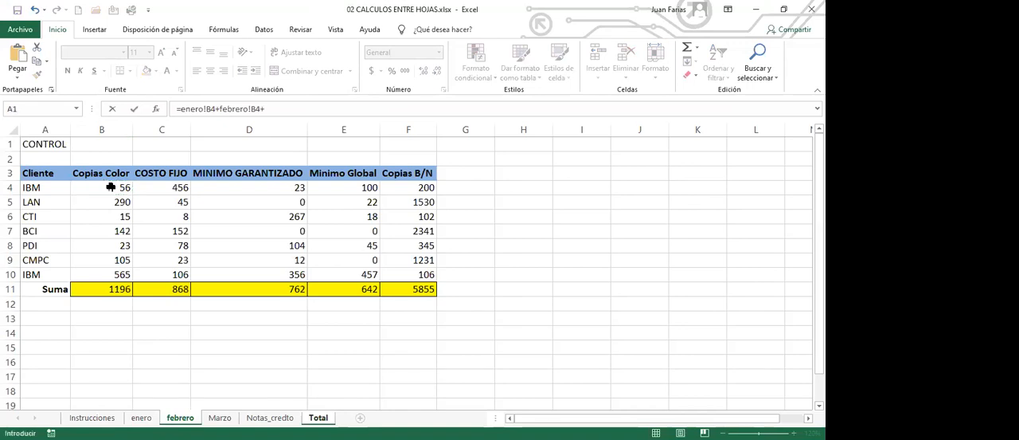
click(220, 417)
click(117, 191)
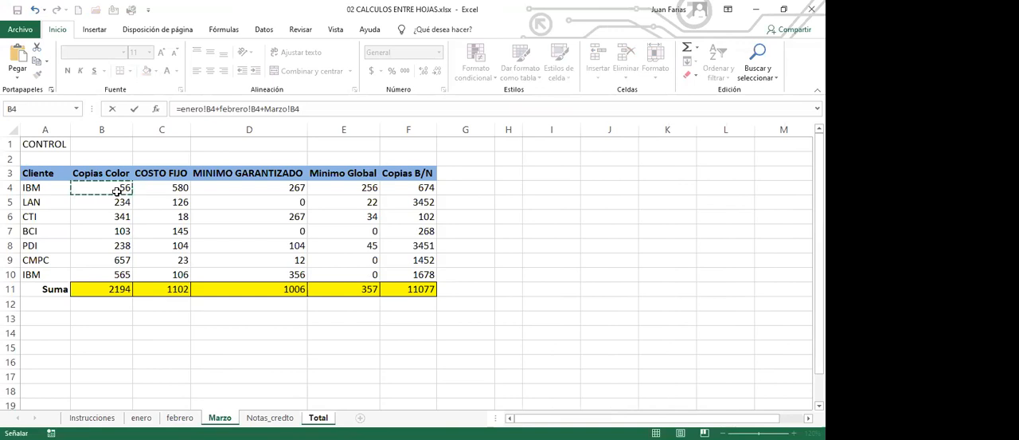
key(Return)
click(117, 191)
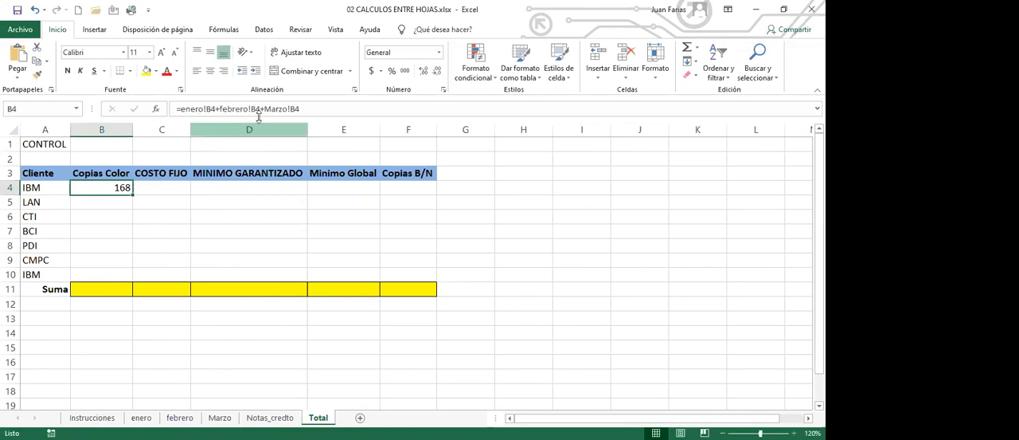
drag(133, 197, 440, 285)
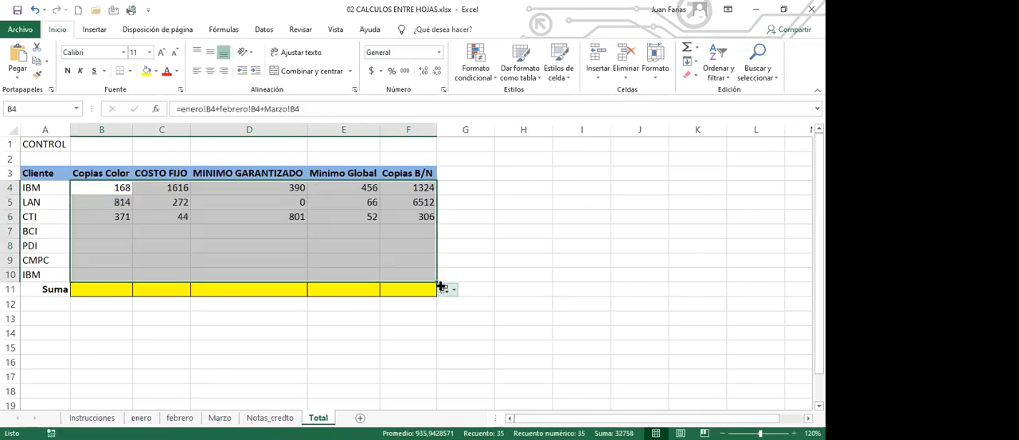
- Total the Copias Color column in B11 with =SUMA(B4:B10) and fill the formula across to F11
click(123, 289)
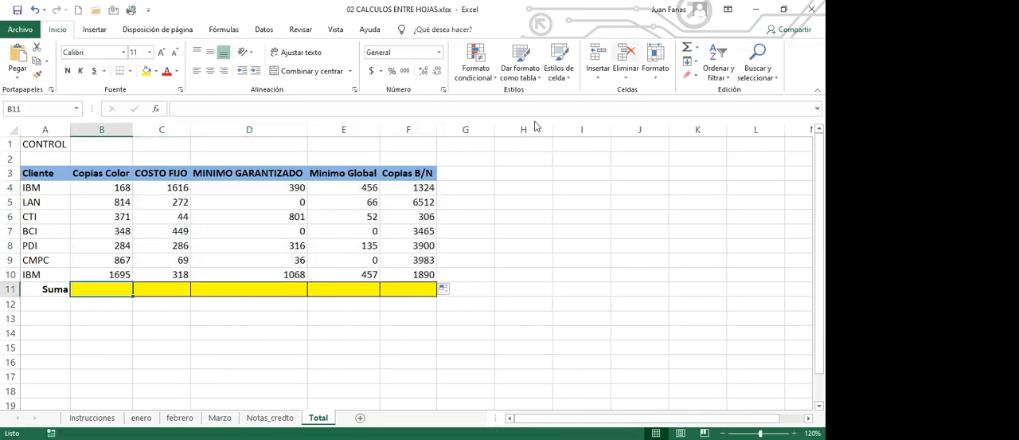
click(687, 48)
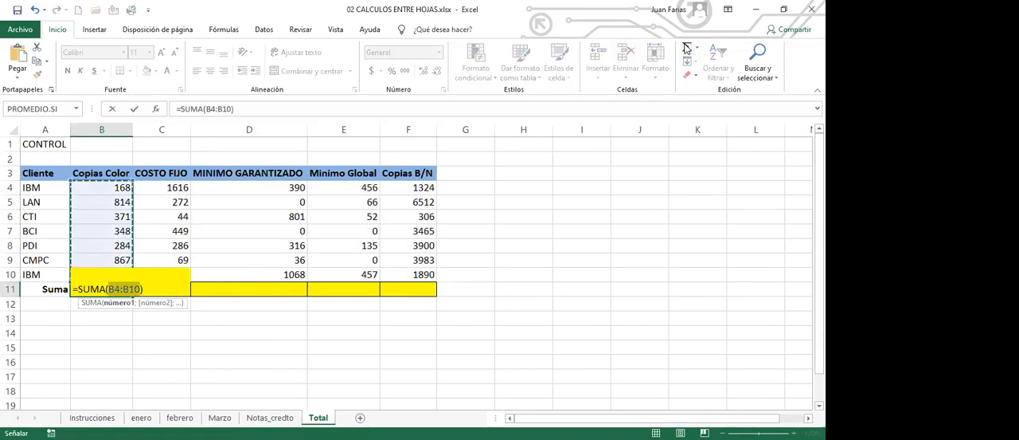
key(Return)
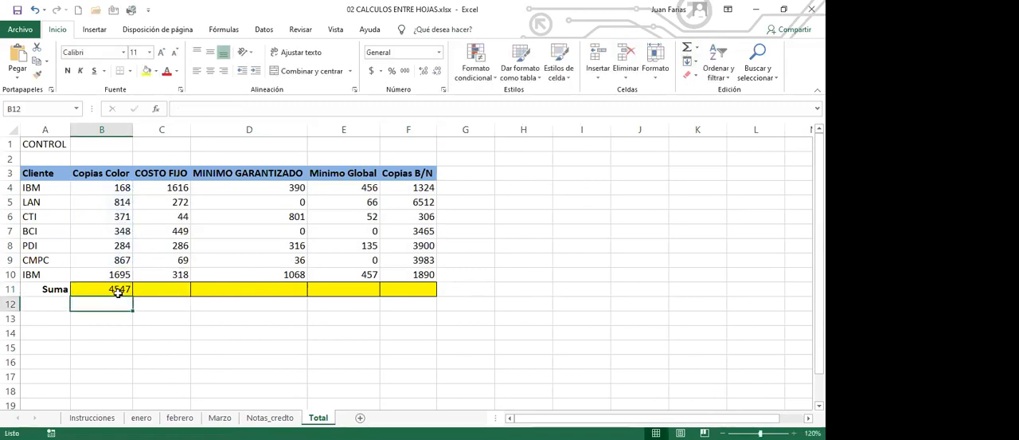
click(120, 289)
drag(133, 295, 420, 309)
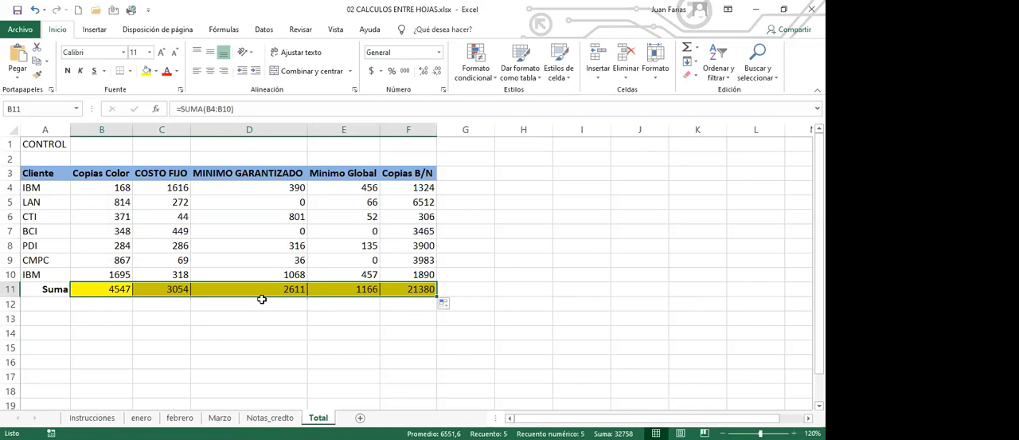
- Undo the Suma row totals and the filled cross-sheet addition formulas on the Total sheet
key(ctrl+z)
key(ctrl+z)
key(ctrl+z)
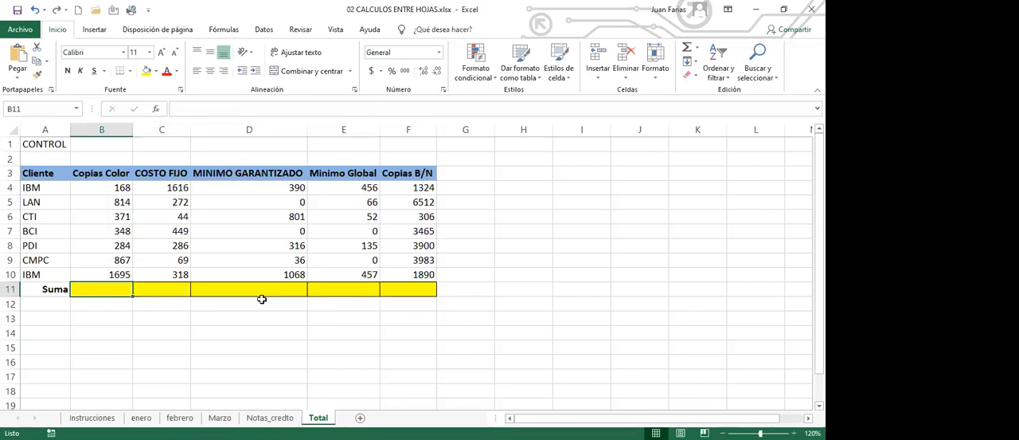
key(ctrl+z)
key(ctrl+z)
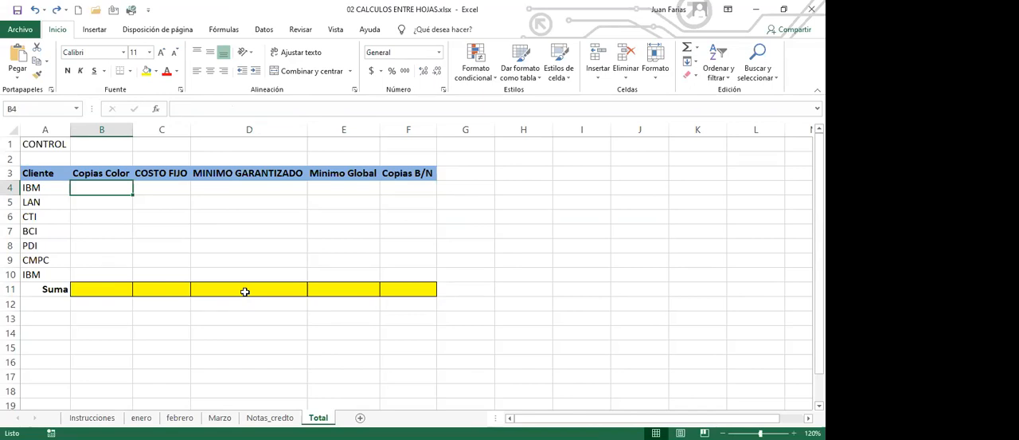
- Enter =SUMA(enero:Marzo!B4) in B4 of the Total sheet and fill the formula through F10
text(=)
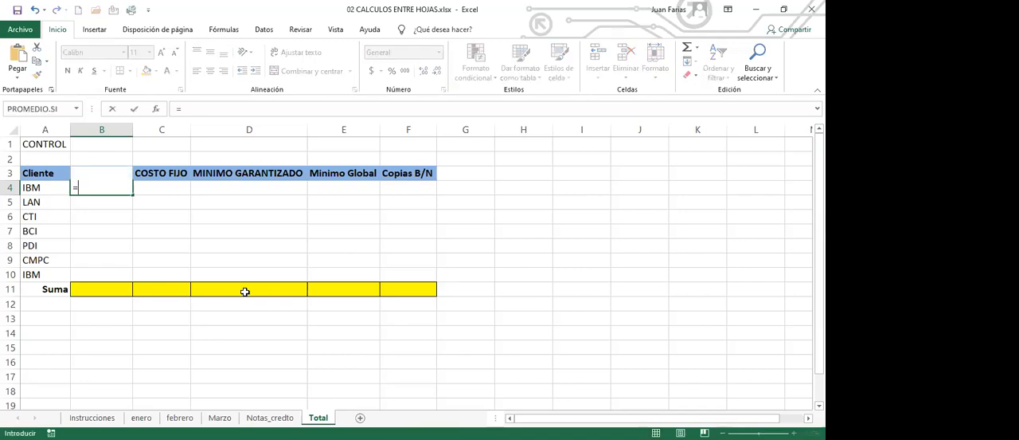
click(244, 292)
text(M)
key(BackSpace)
key(BackSpace)
key(BackSpace)
key(BackSpace)
text(SUMA)
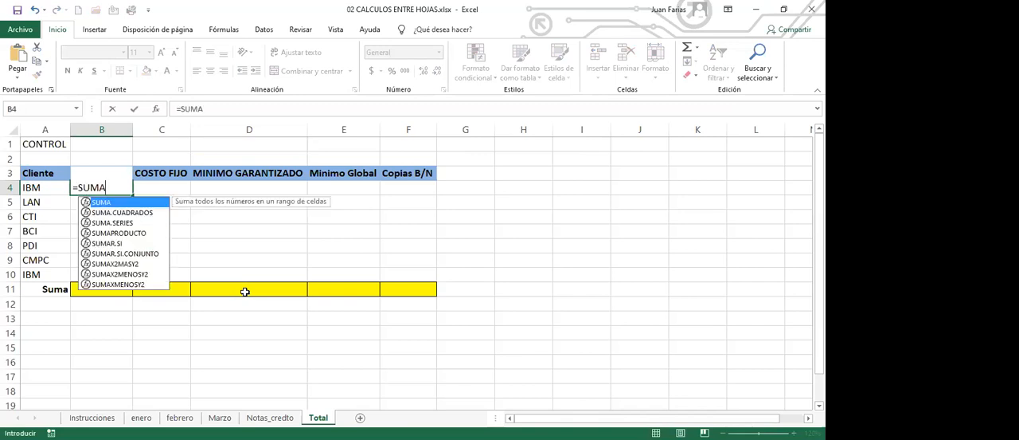
text(()
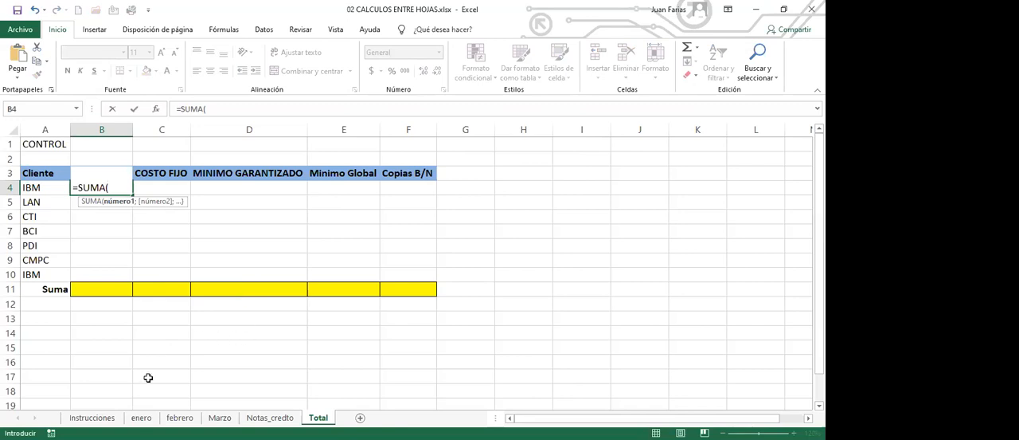
click(142, 417)
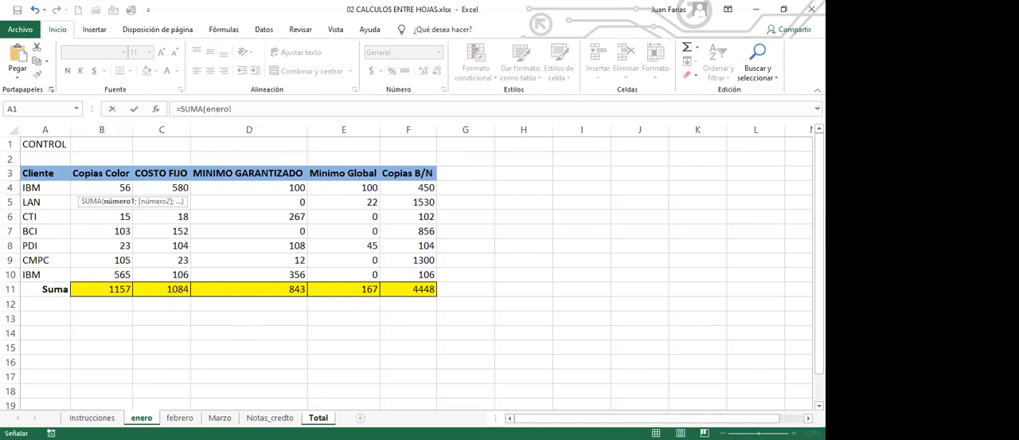
click(106, 188)
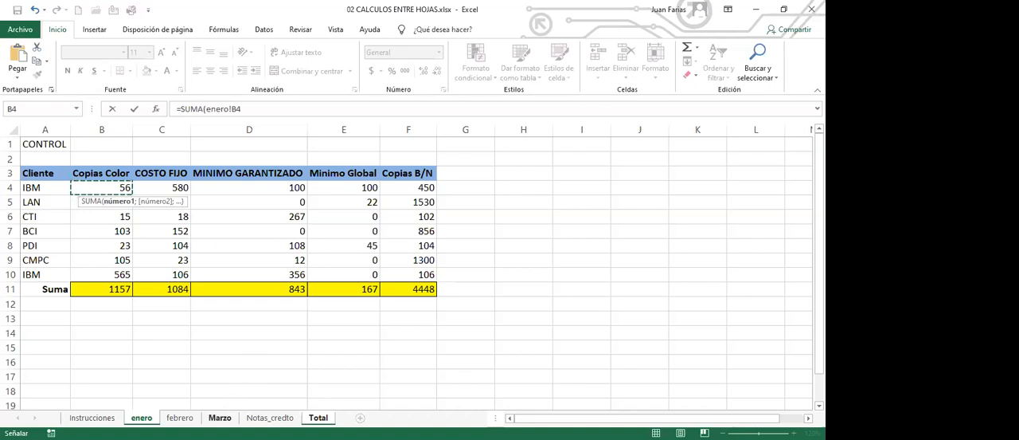
shift+click(220, 417)
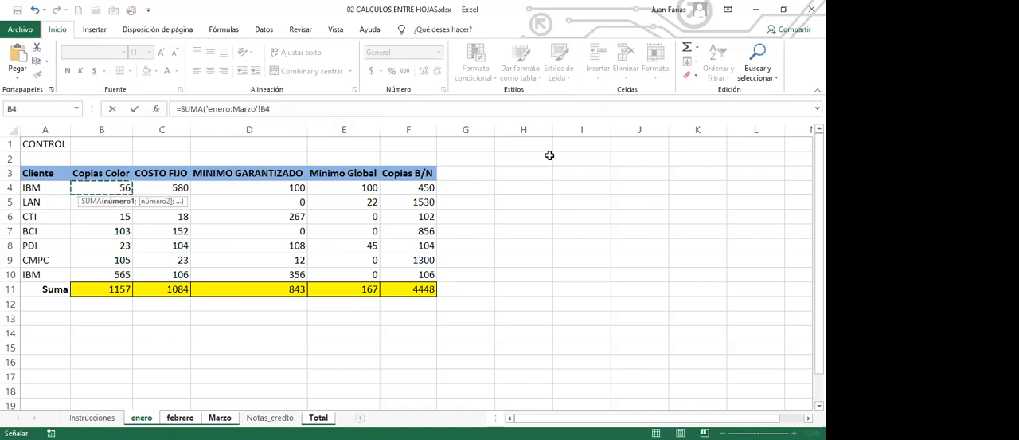
key(Return)
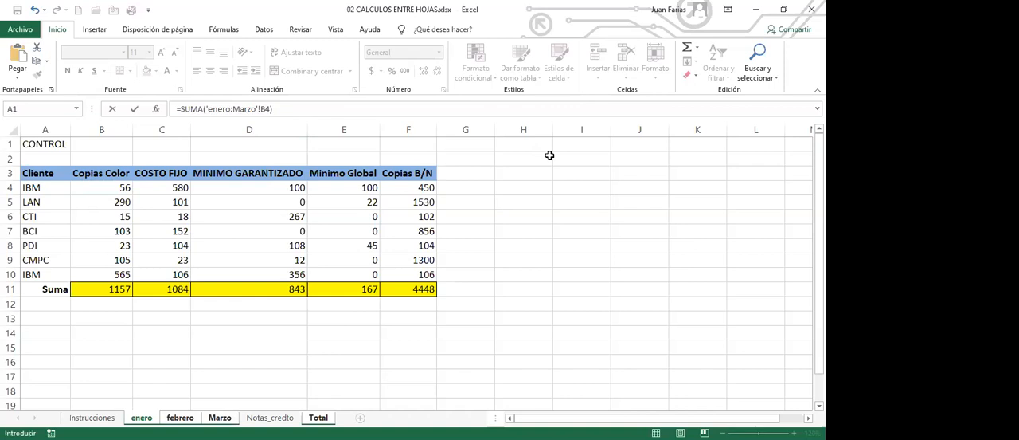
click(111, 185)
drag(130, 198, 441, 280)
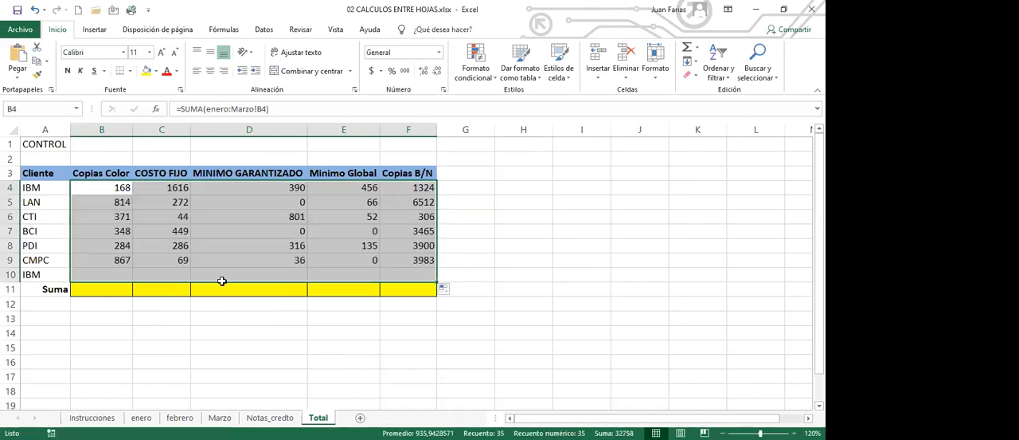
- Fill the Suma row from B11 to F11 with SUMA totals of rows 4 to 10 and make it bold
click(113, 289)
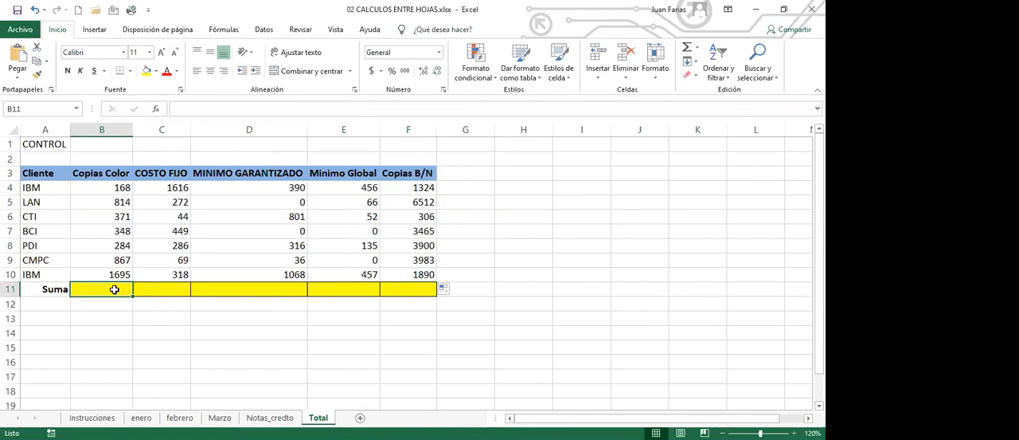
click(689, 47)
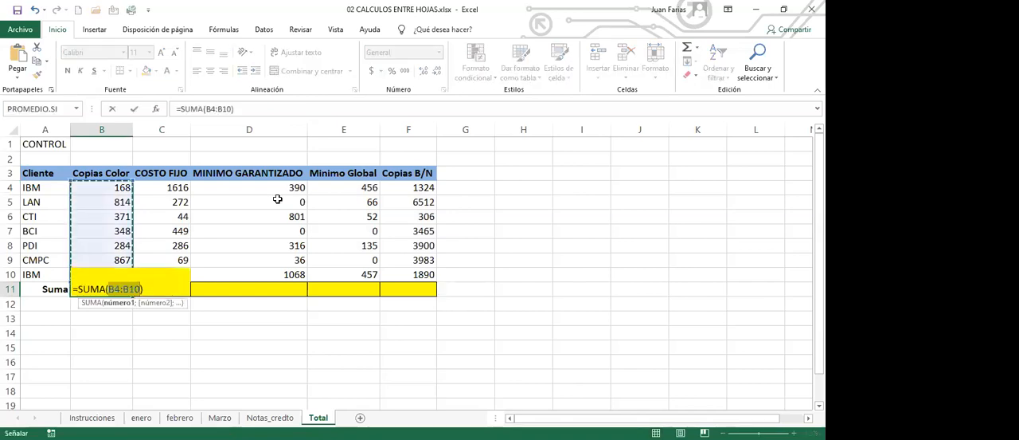
key(Return)
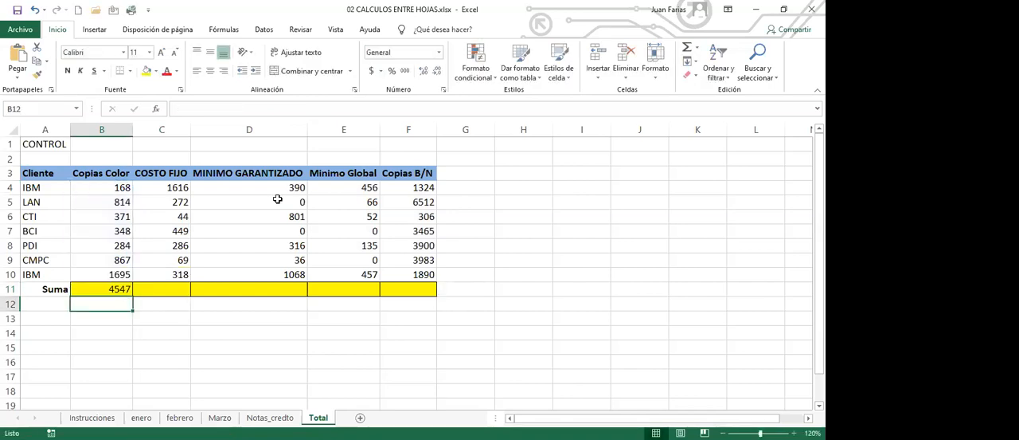
click(127, 288)
drag(132, 294, 414, 302)
click(67, 70)
click(163, 320)
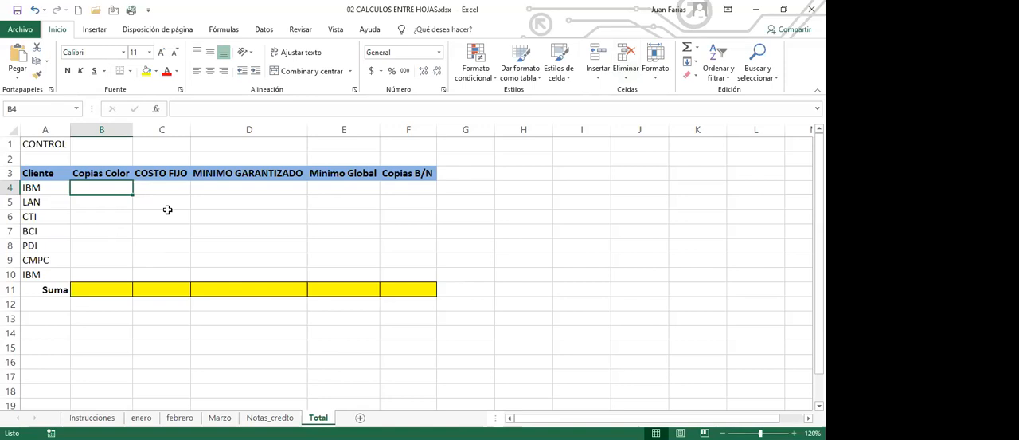
- Enter =SUMA(enero:Marzo!B4) in B4 of the Total sheet and fill the formula through F10
text(=)
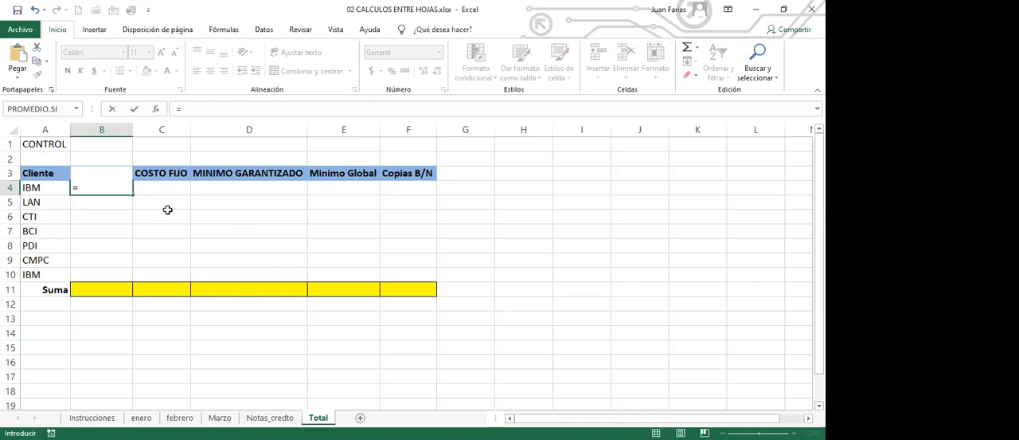
text(SUMA)
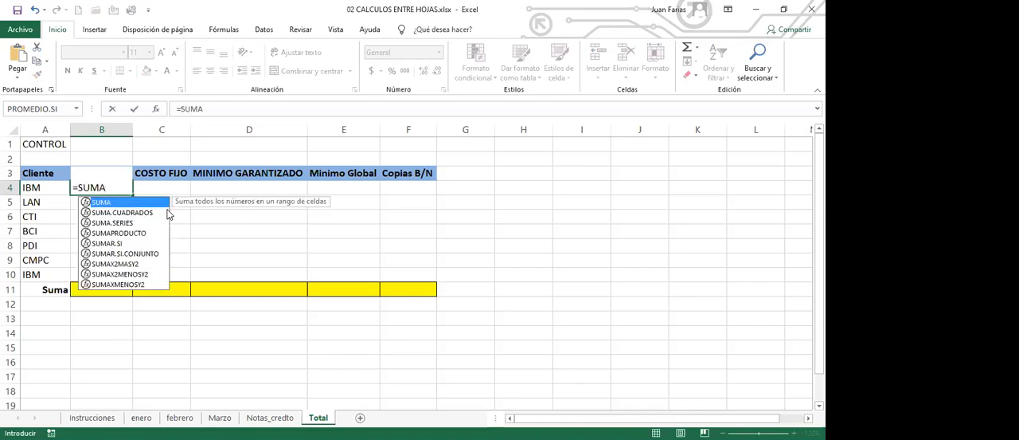
text(()
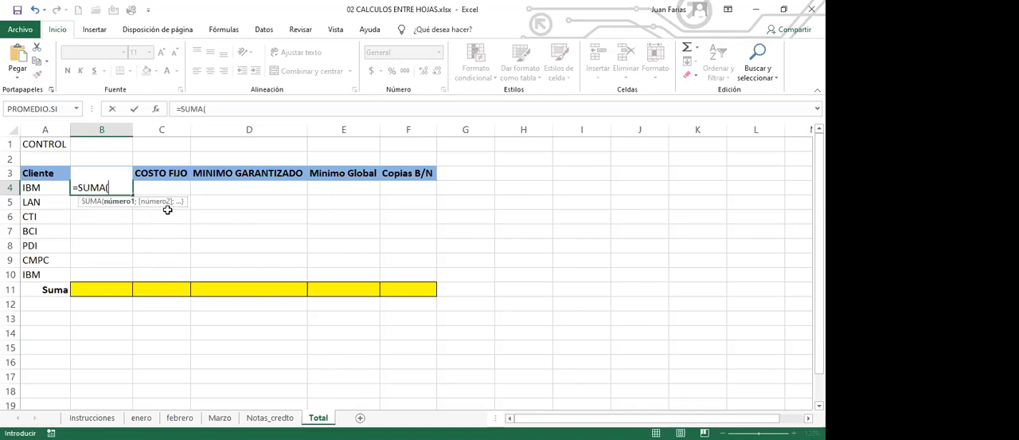
click(141, 417)
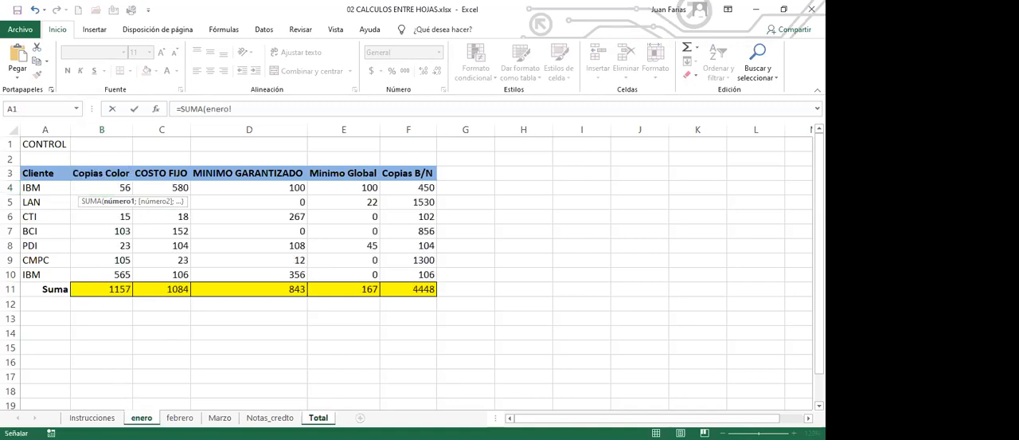
click(104, 187)
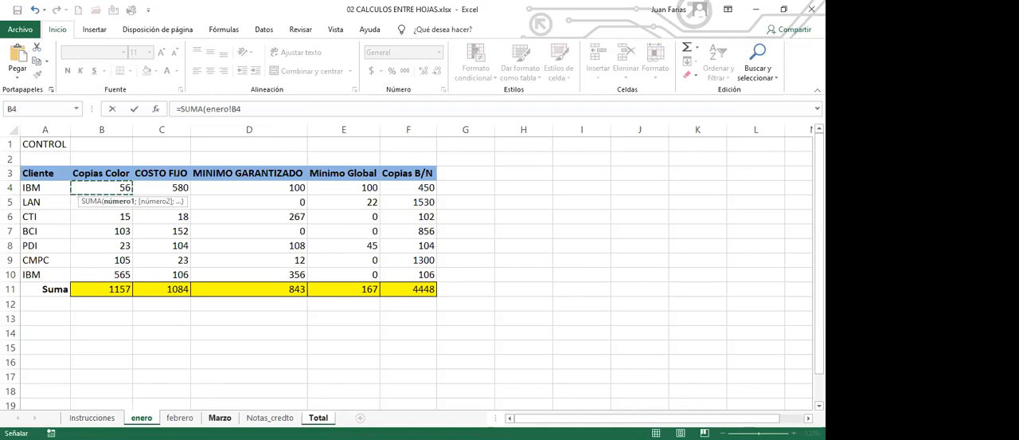
shift+click(220, 417)
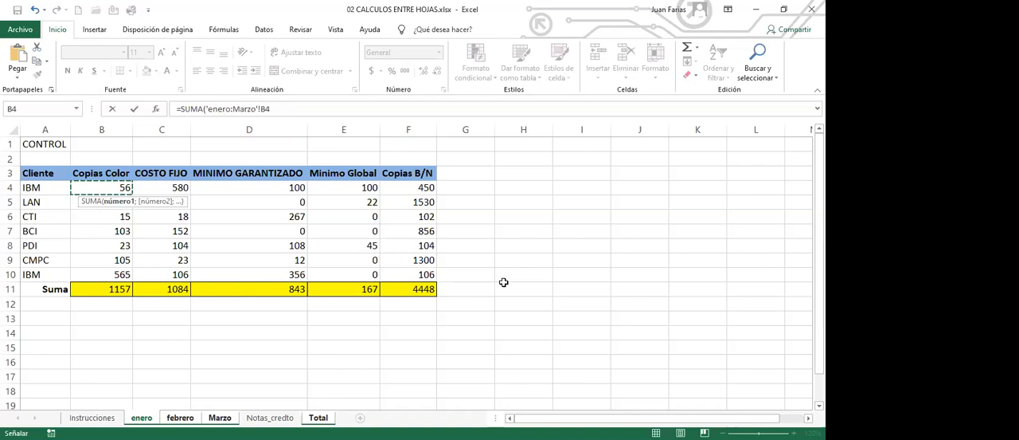
text())
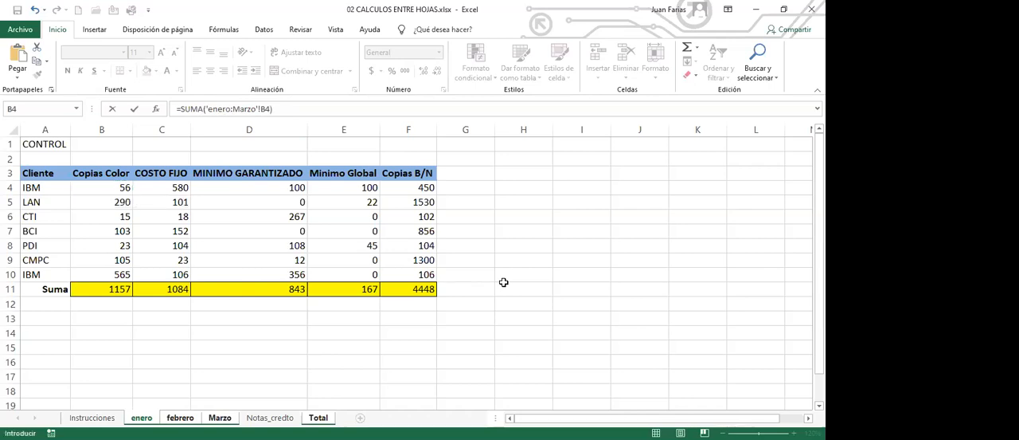
key(Return)
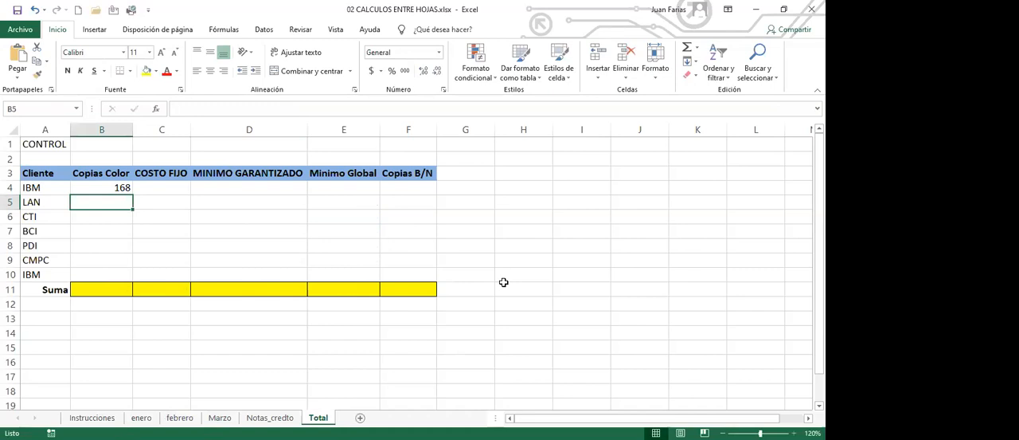
click(110, 186)
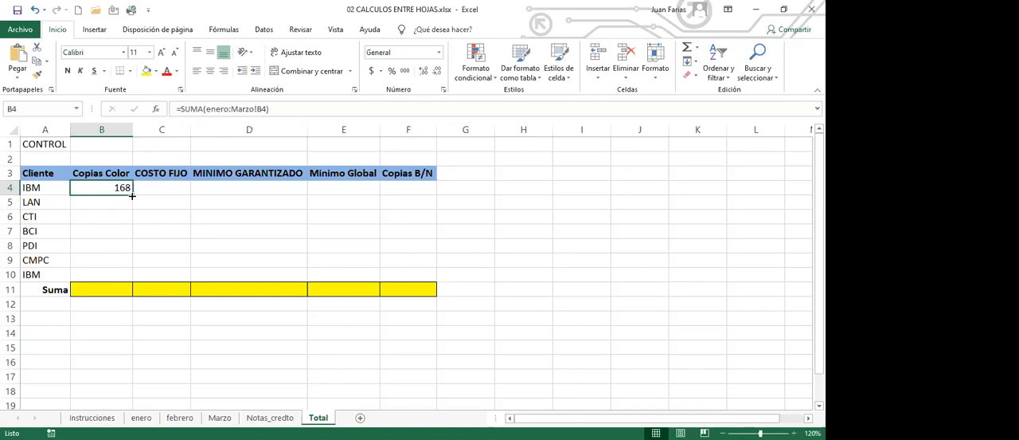
drag(132, 194, 436, 282)
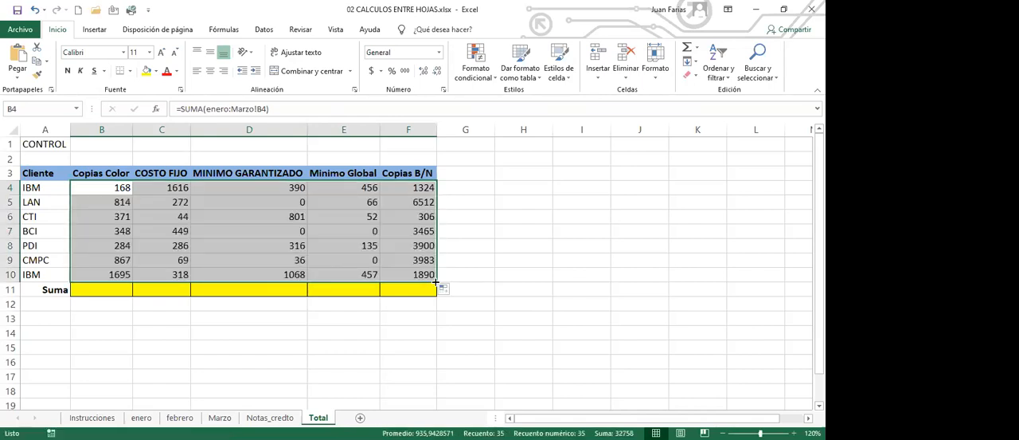
- Total the Copias Color column in B11 with =SUMA(B4:B10) and fill the formula across the Suma row to F11
click(122, 289)
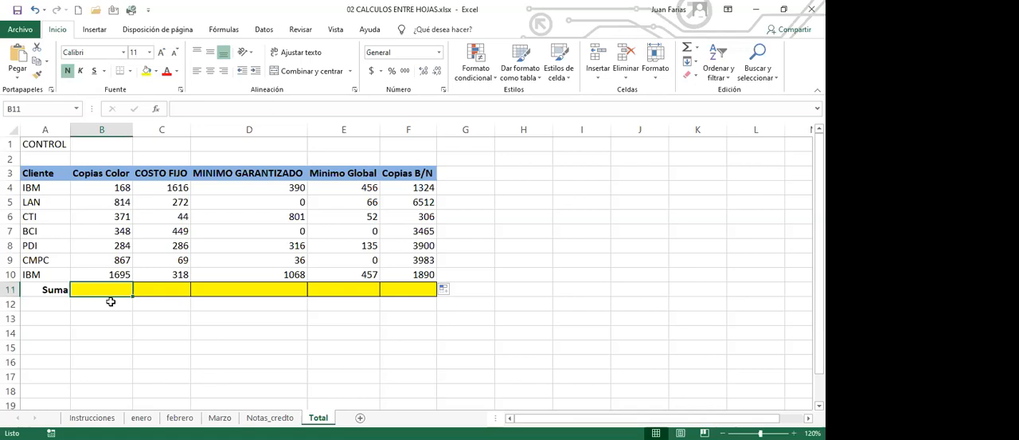
click(689, 52)
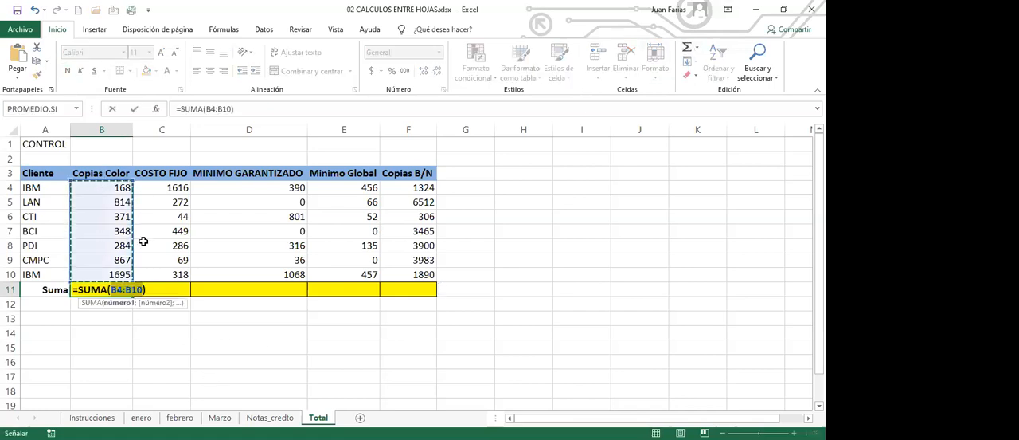
key(Return)
click(116, 290)
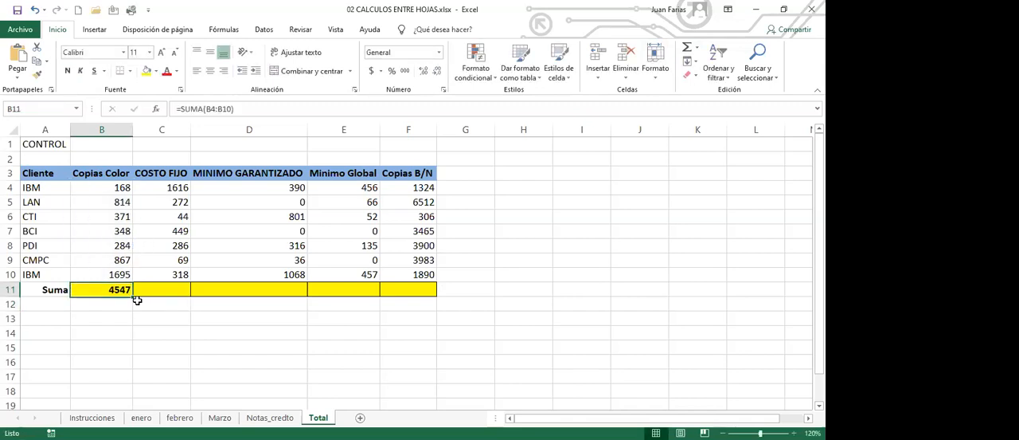
drag(133, 294, 419, 301)
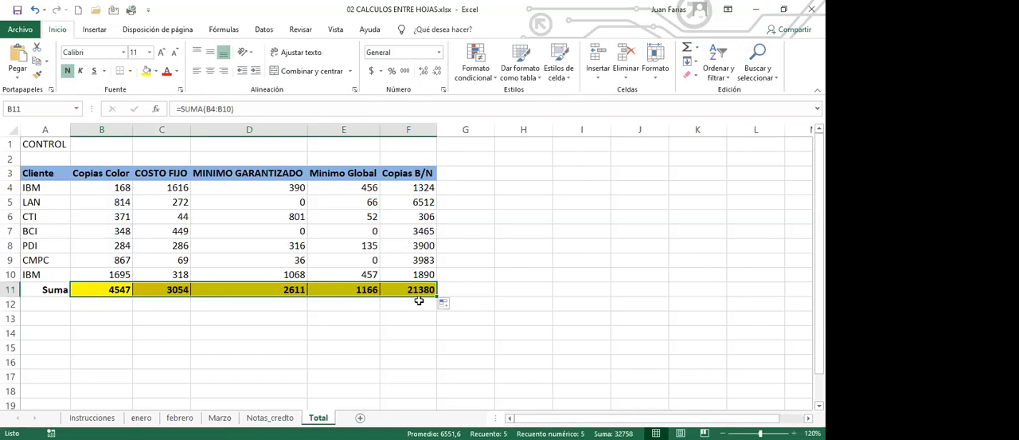
click(116, 186)
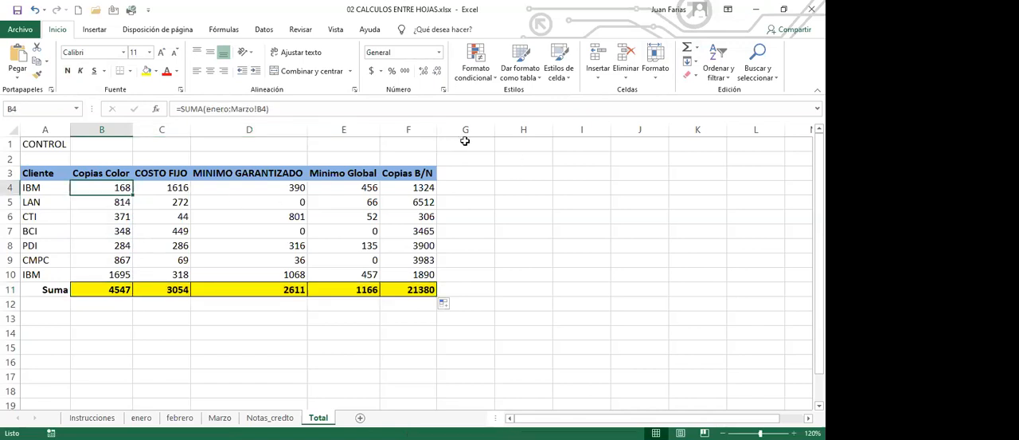
click(522, 146)
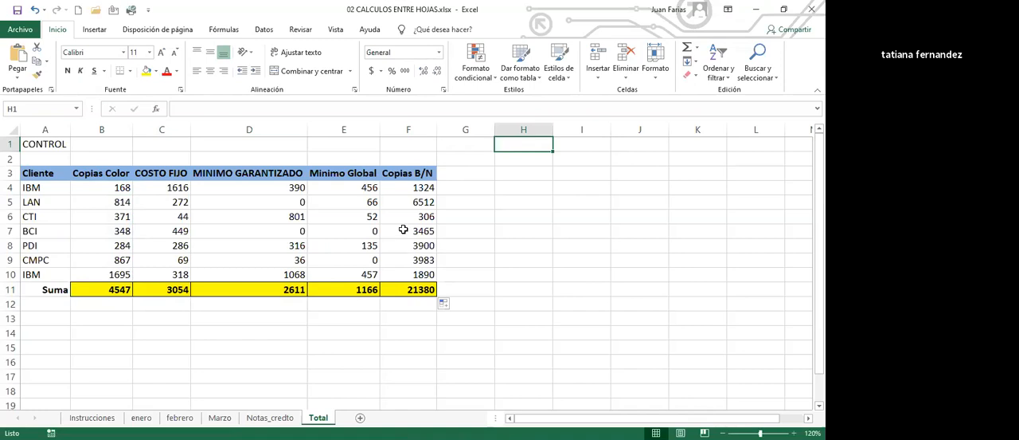
- Copy the Cliente column from A3:A10 and paste it at I3 on the Total sheet
click(46, 173)
drag(47, 174, 45, 275)
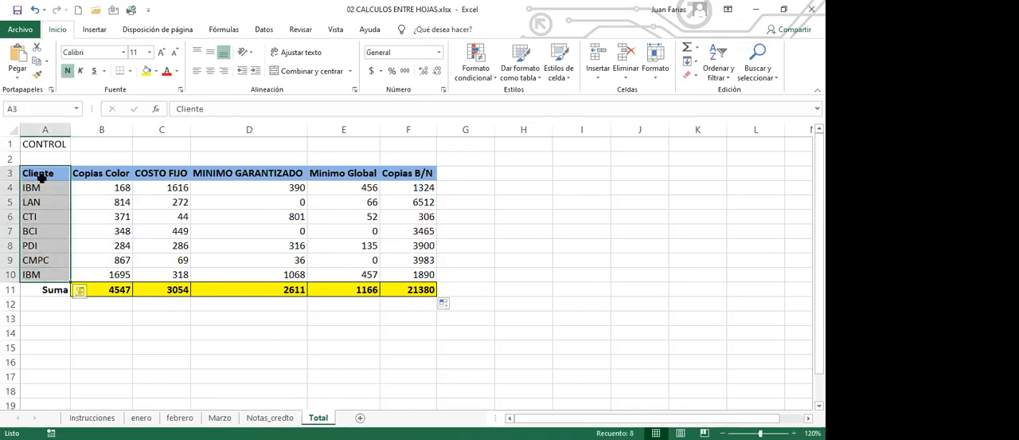
key(ctrl+c)
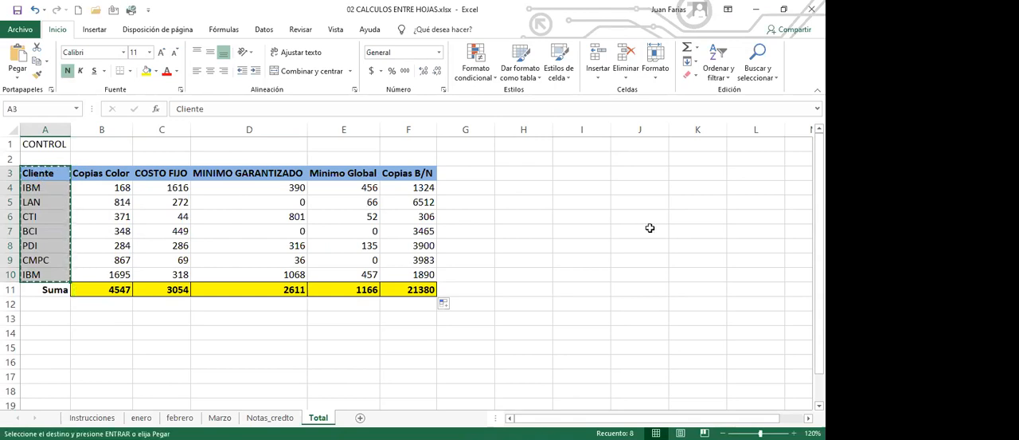
click(568, 176)
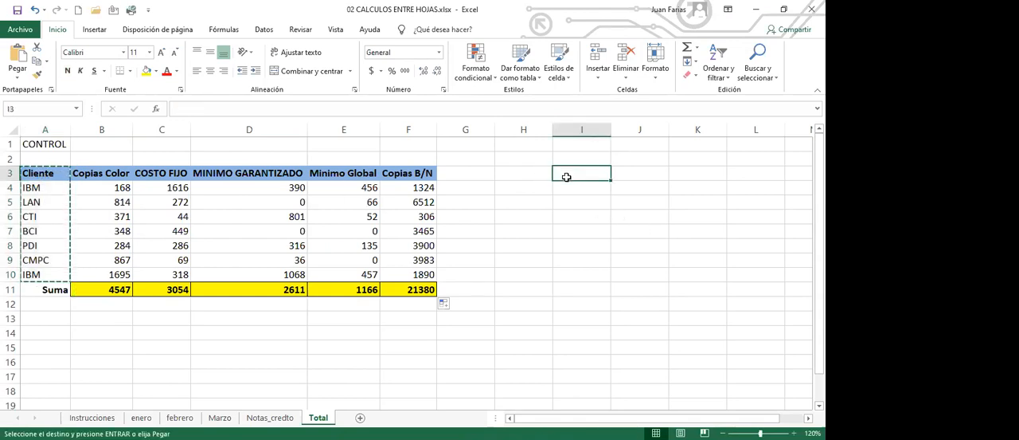
key(Return)
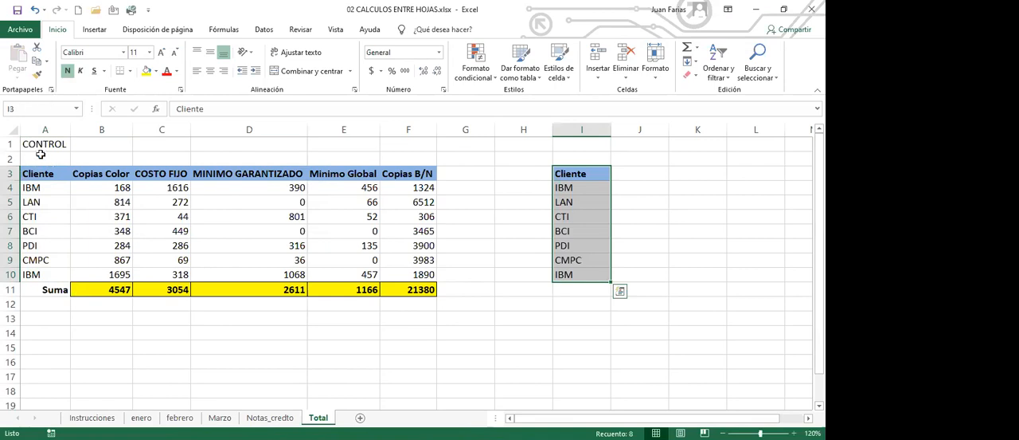
- Copy the headers Copias Color through Copias B/N from B3:F3 and paste them at J3
drag(89, 178, 430, 174)
key(ctrl+c)
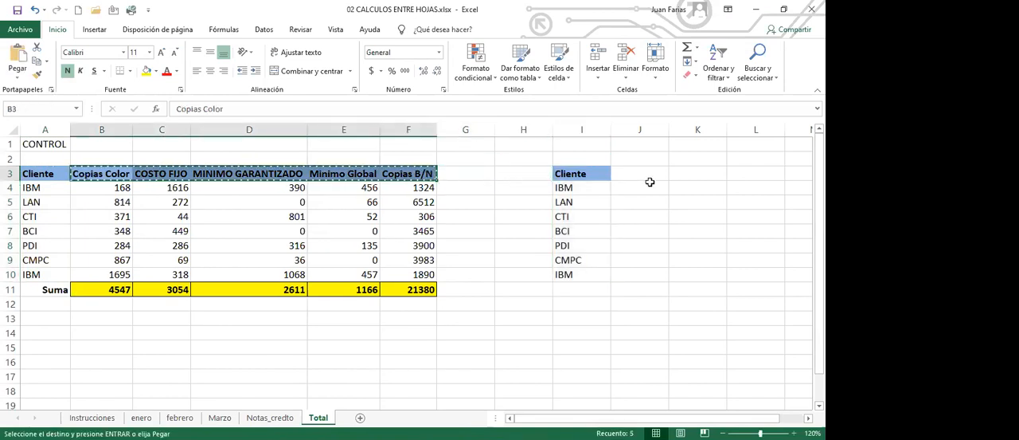
click(639, 170)
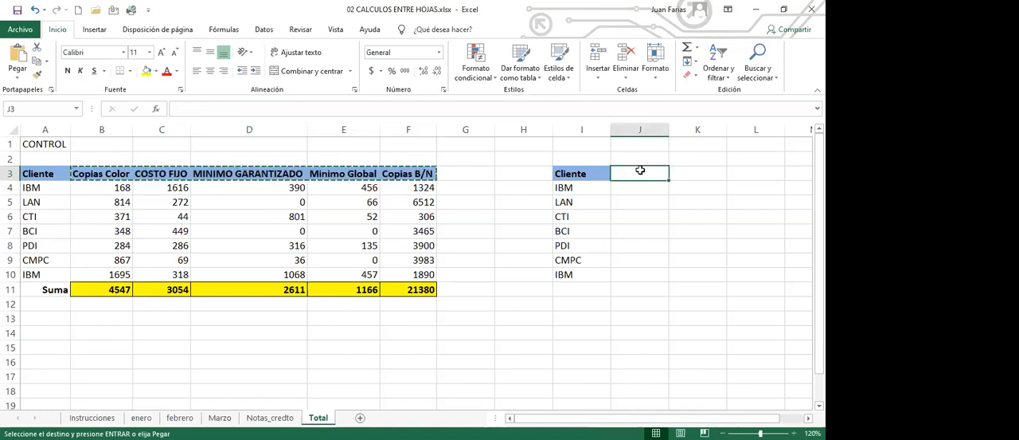
key(Return)
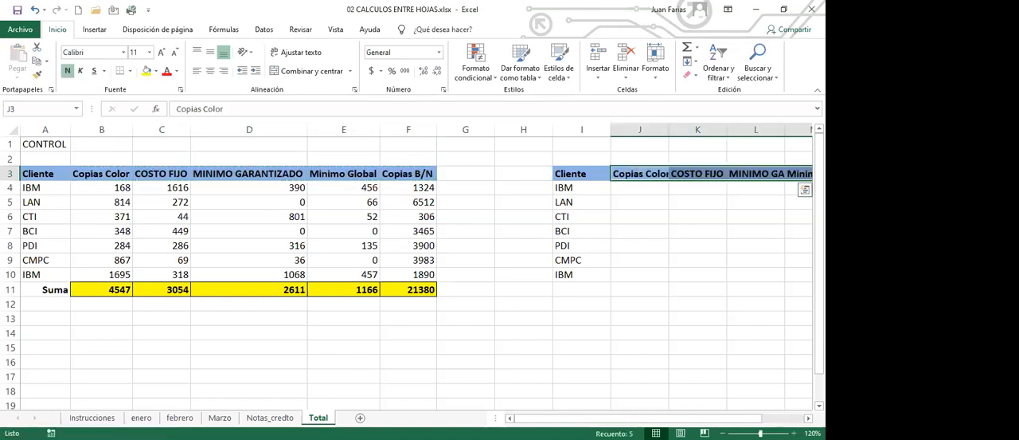
- Auto-fit columns J, L, M and N to the width of their pasted headers
scroll(417, 273, right, 4)
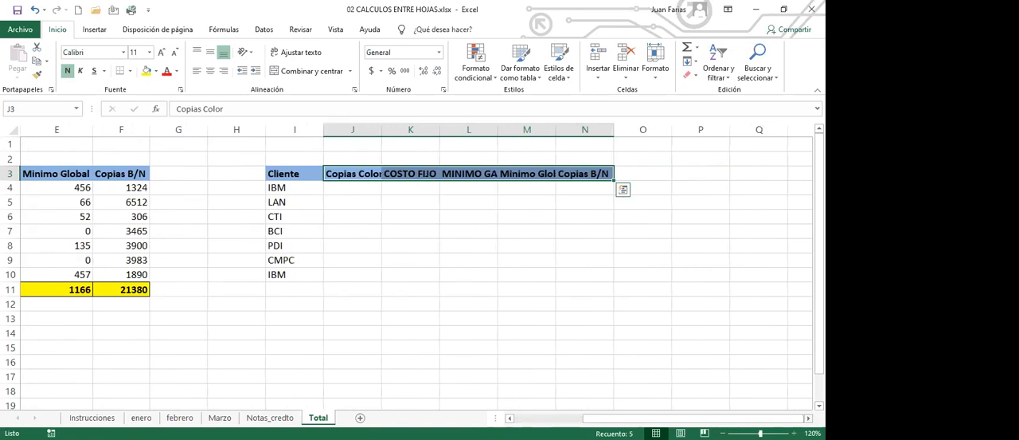
double_click(382, 133)
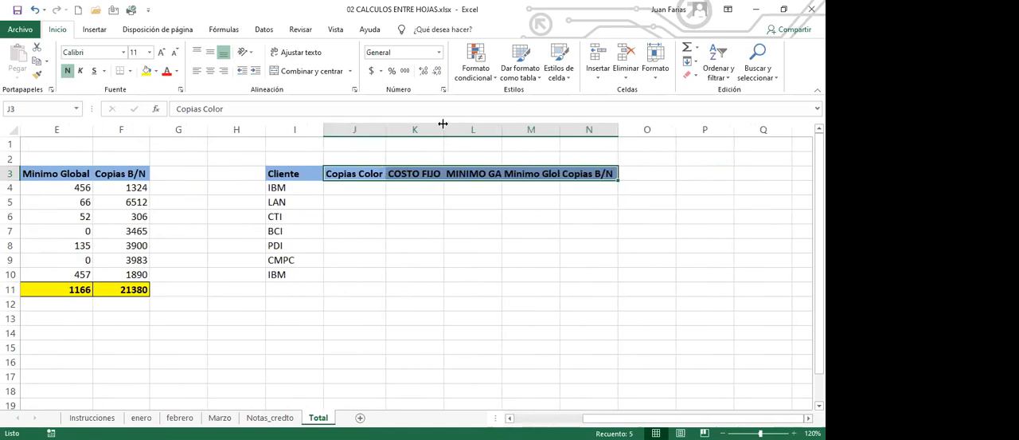
double_click(499, 129)
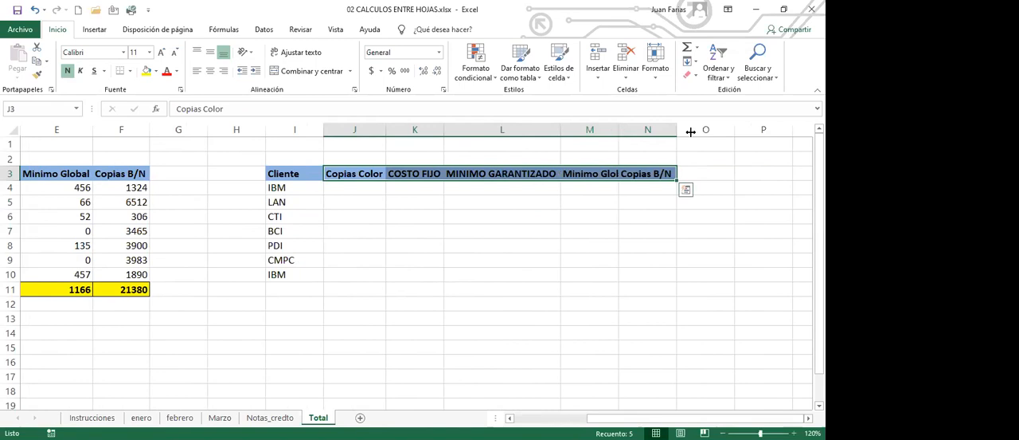
double_click(618, 129)
double_click(690, 131)
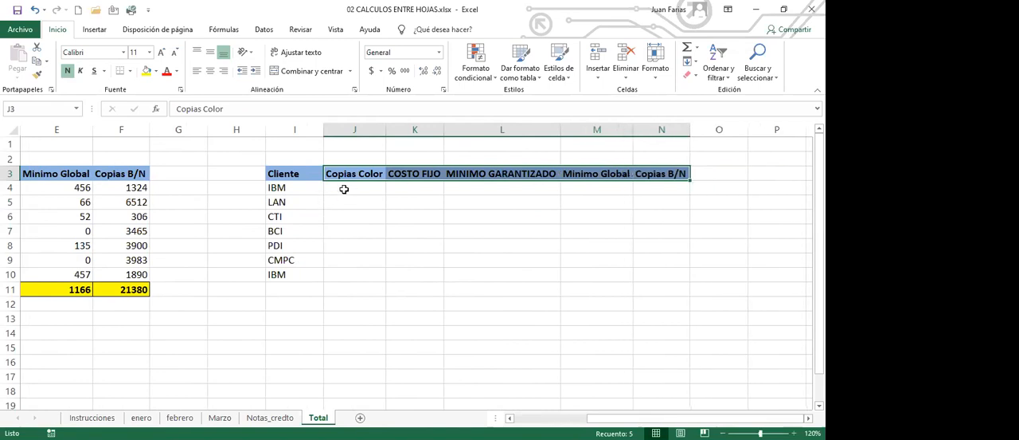
- Enter the title CALCULAR EL TOTAL - NOTAS DE CREDITO in I1 above the copied table
click(295, 146)
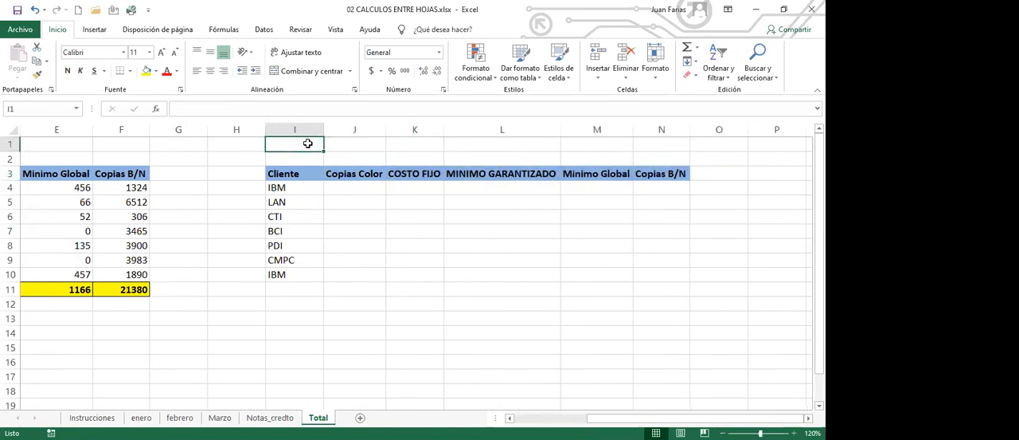
text(CALCULAR)
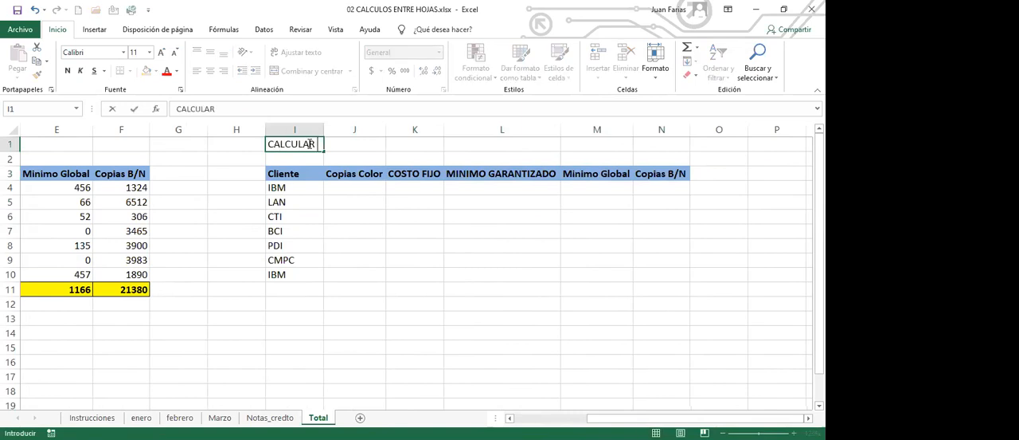
text( EL TOTAL )
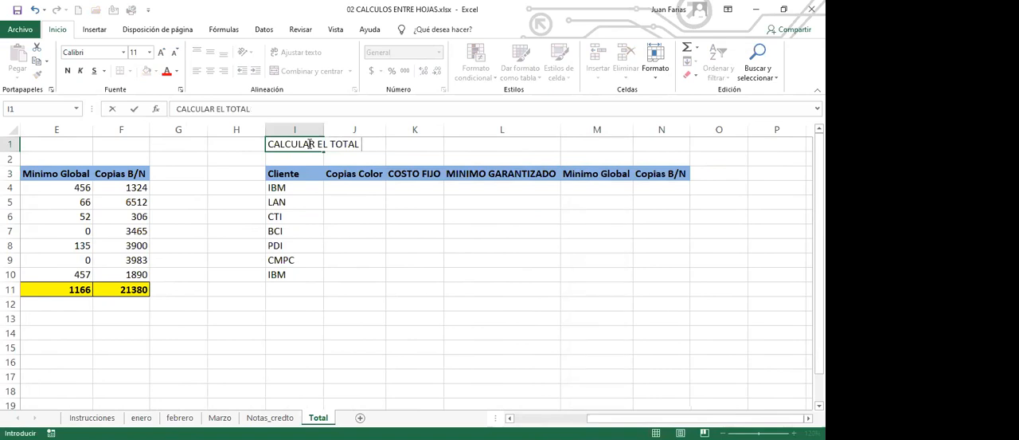
text(- NOTAS DE CREDI)
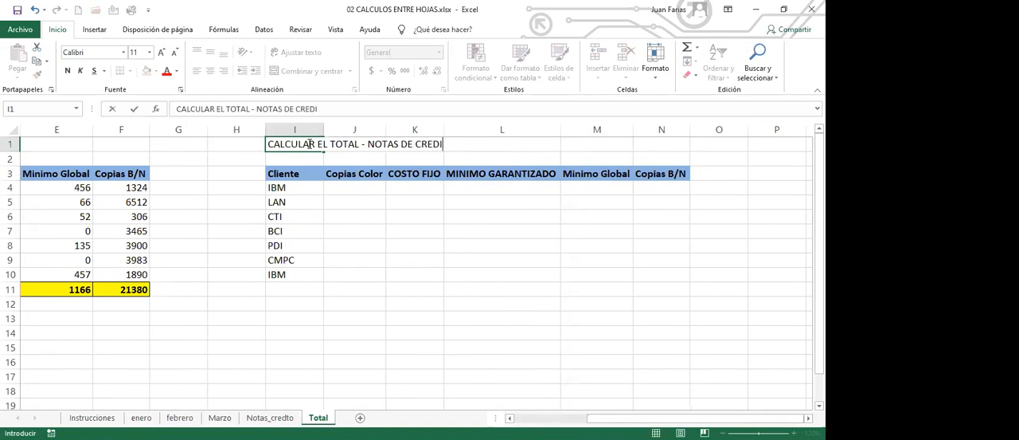
text(TO)
key(Return)
click(308, 144)
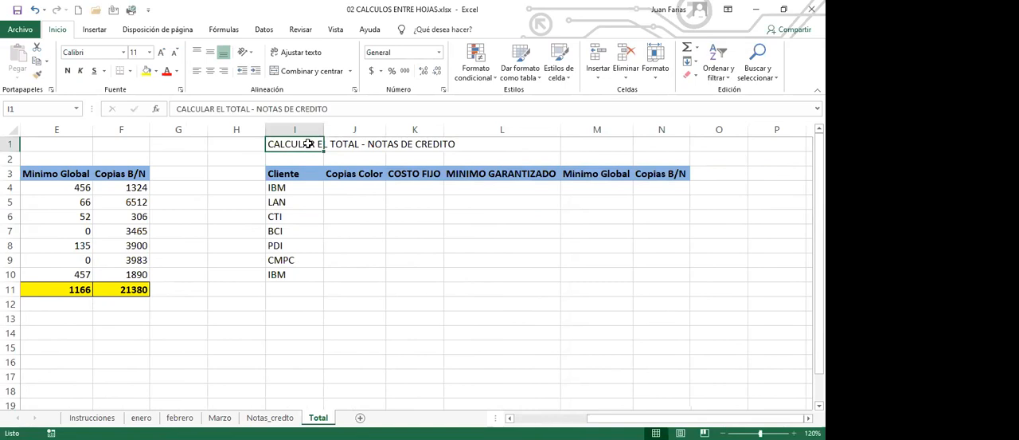
- Select J4, the Copias Color cell of the first IBM row in the CALCULAR EL TOTAL - NOTAS DE CREDITO table
click(351, 204)
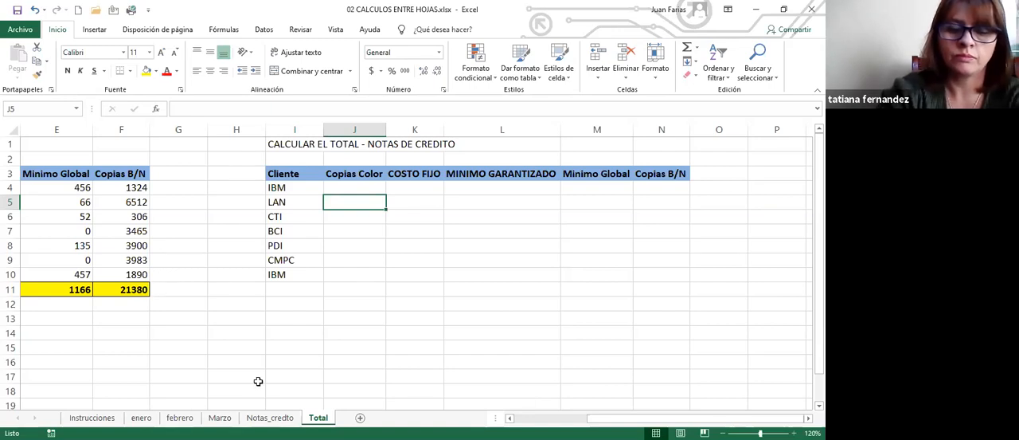
click(510, 418)
click(510, 418)
click(509, 418)
click(509, 418)
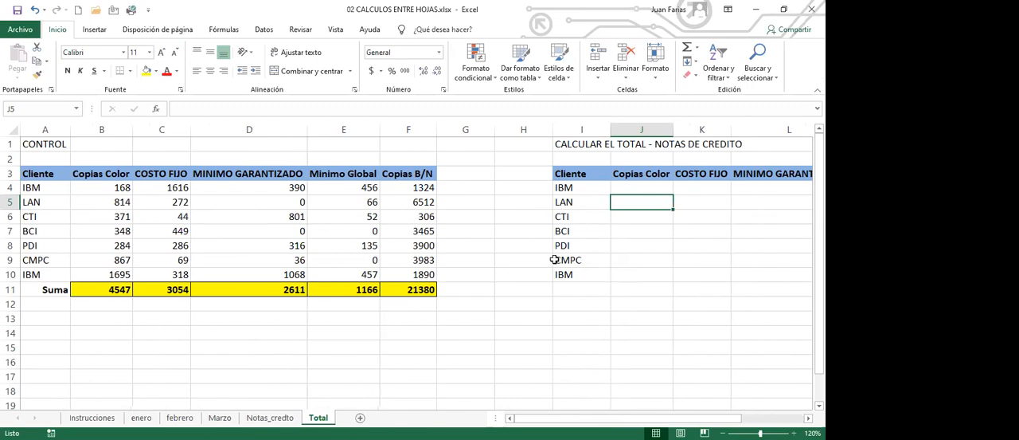
click(621, 189)
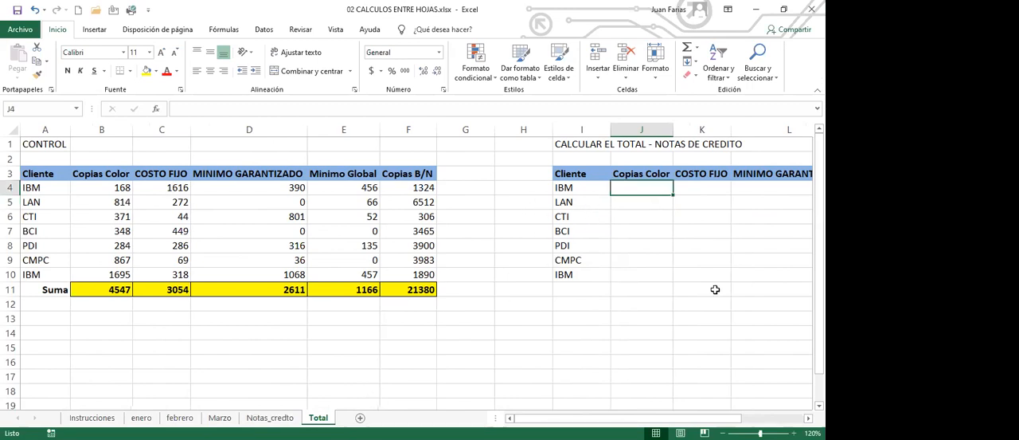